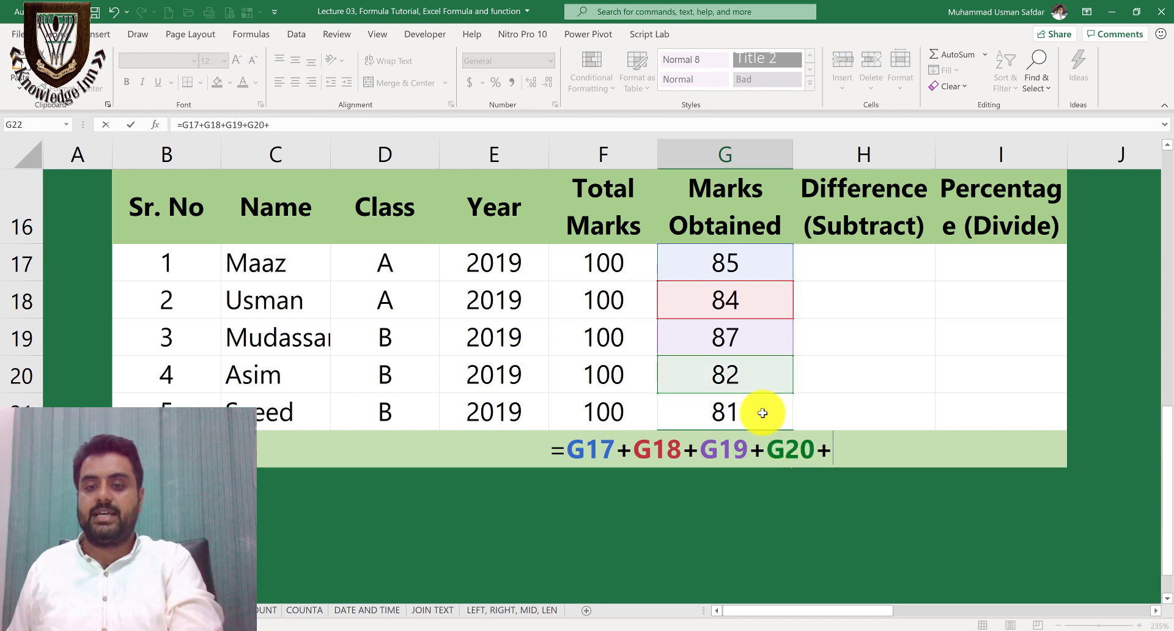
- Complete the Marks Obtained total in G22 by adding G21 to the addition formula
click(762, 413)
key(Return)
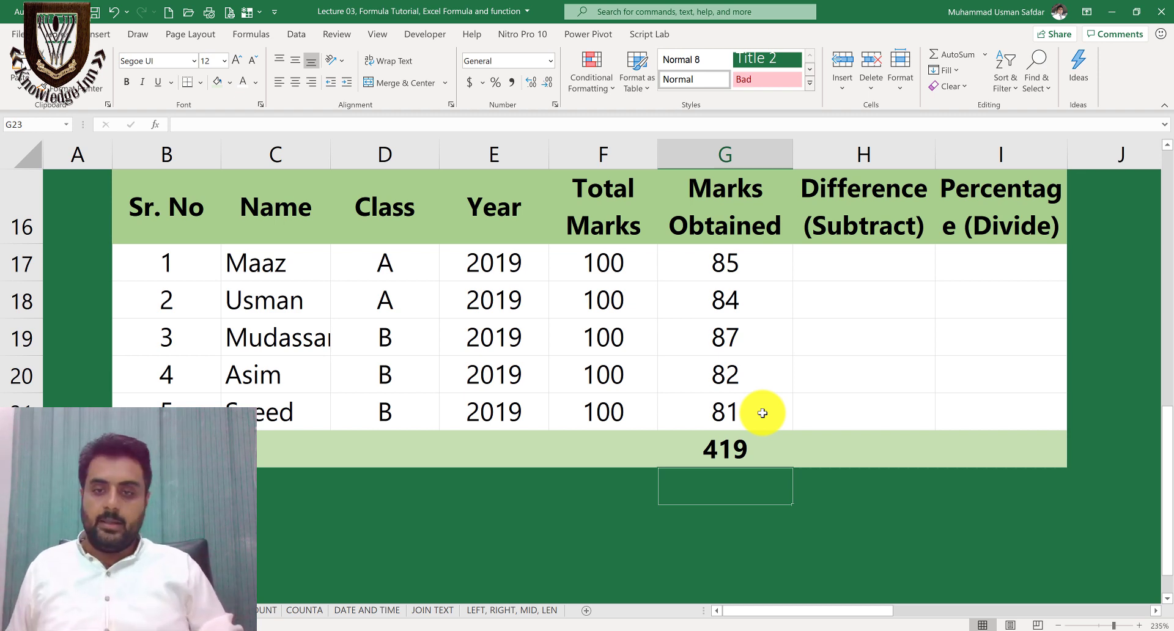
- Add up the Total Marks column in F22 with the formula =F17+F18+F19+F20+F21
click(609, 444)
text(=)
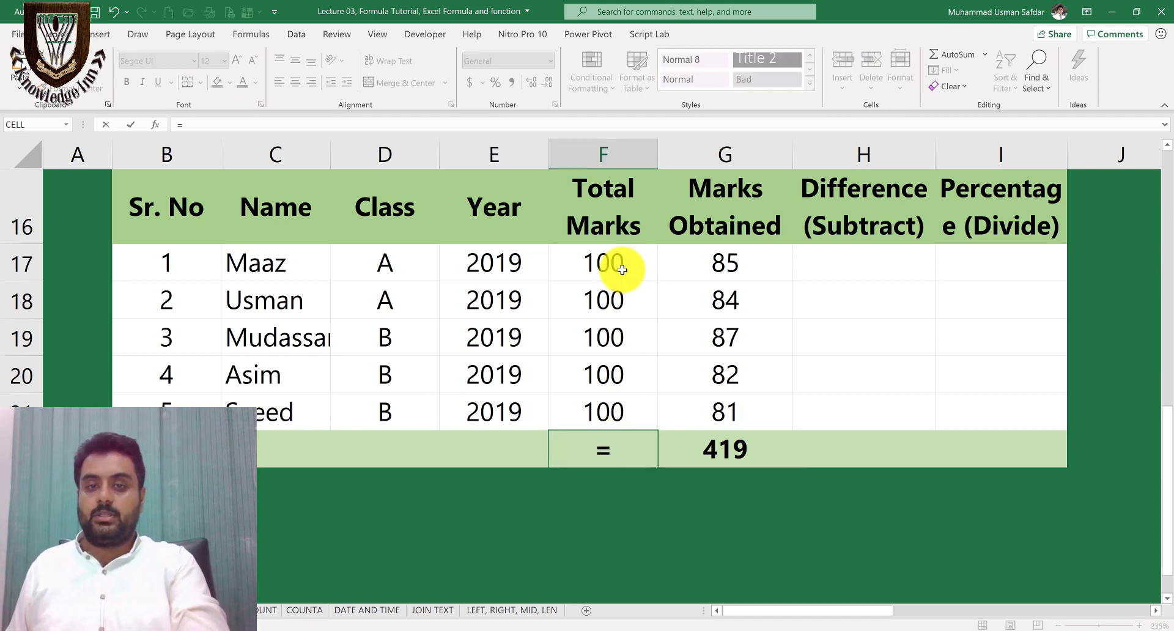
click(622, 272)
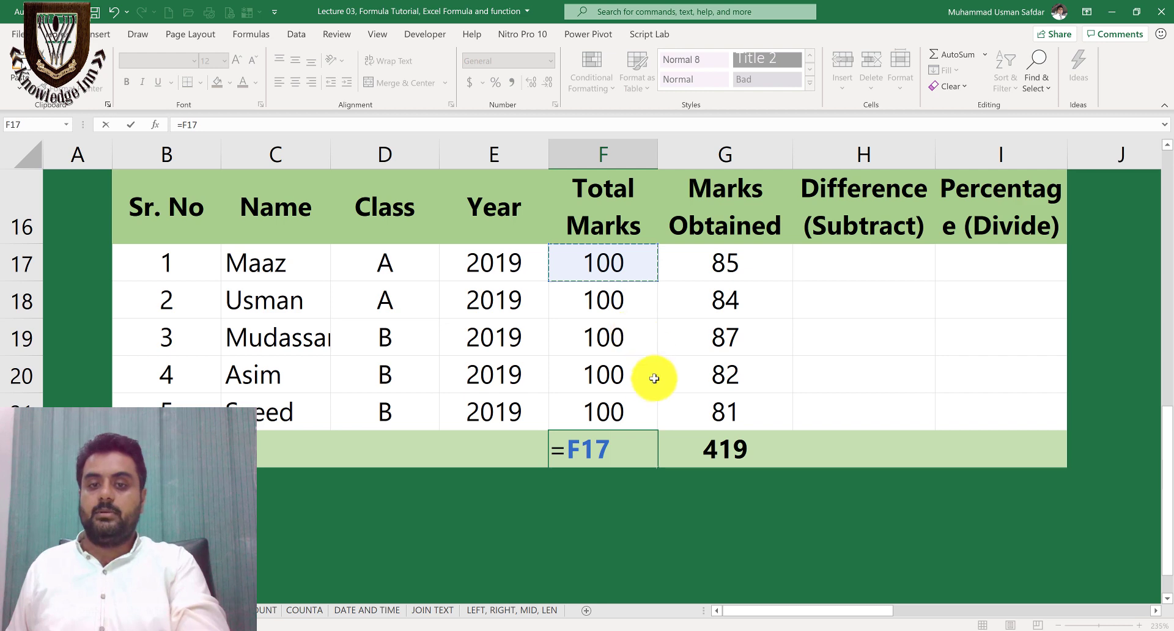
text(+F18+F19+F20)
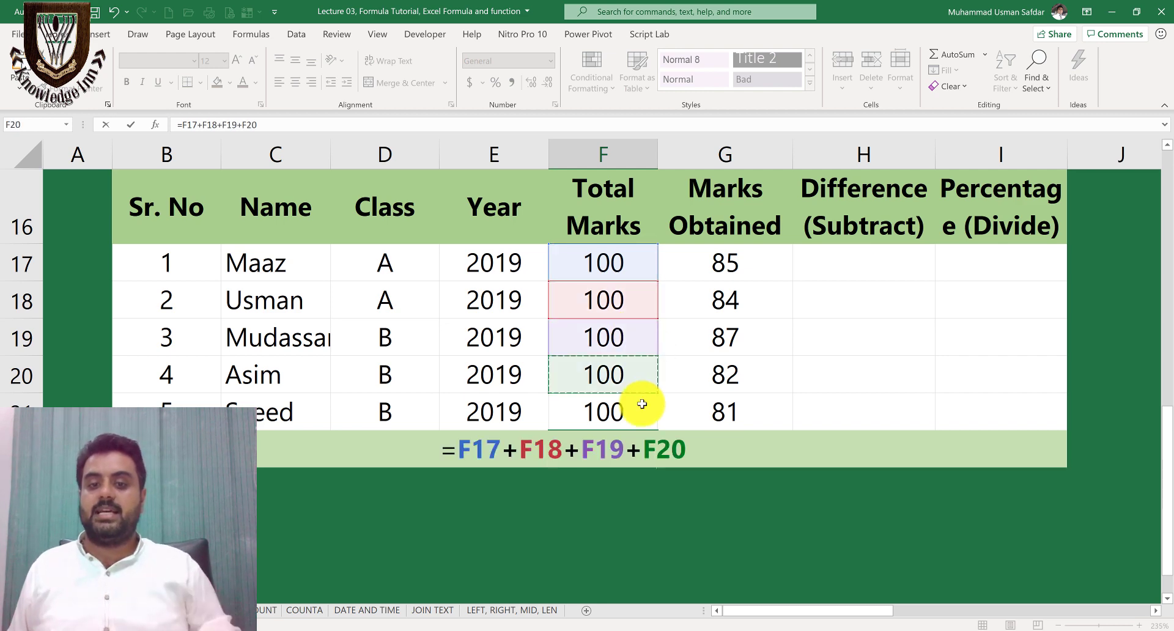
text(+)
click(642, 403)
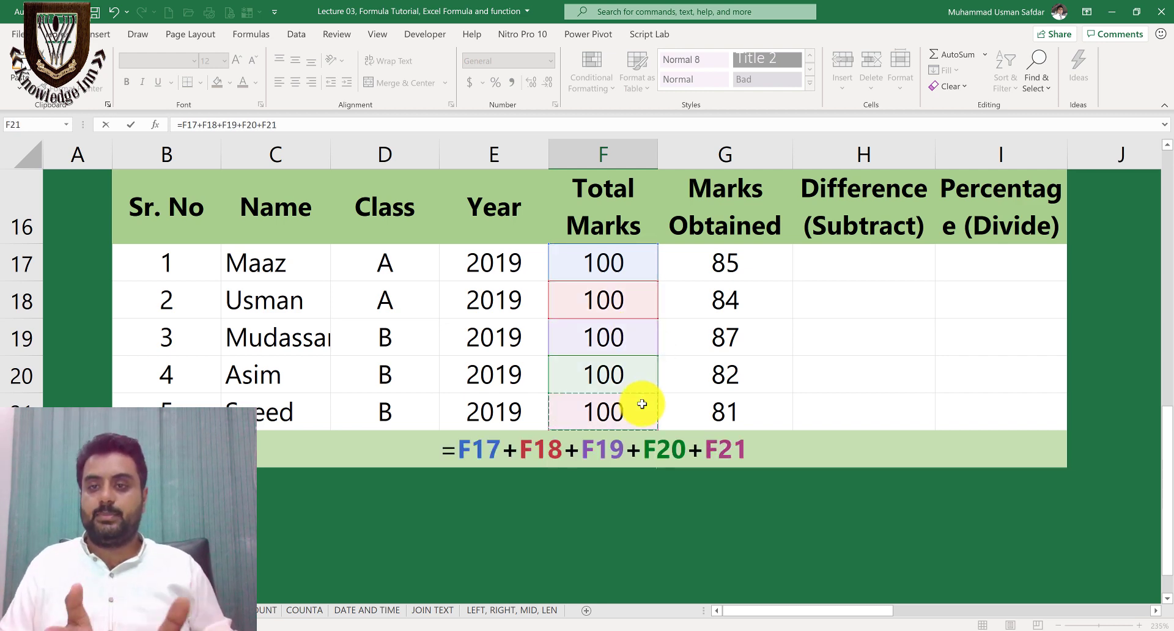
key(Return)
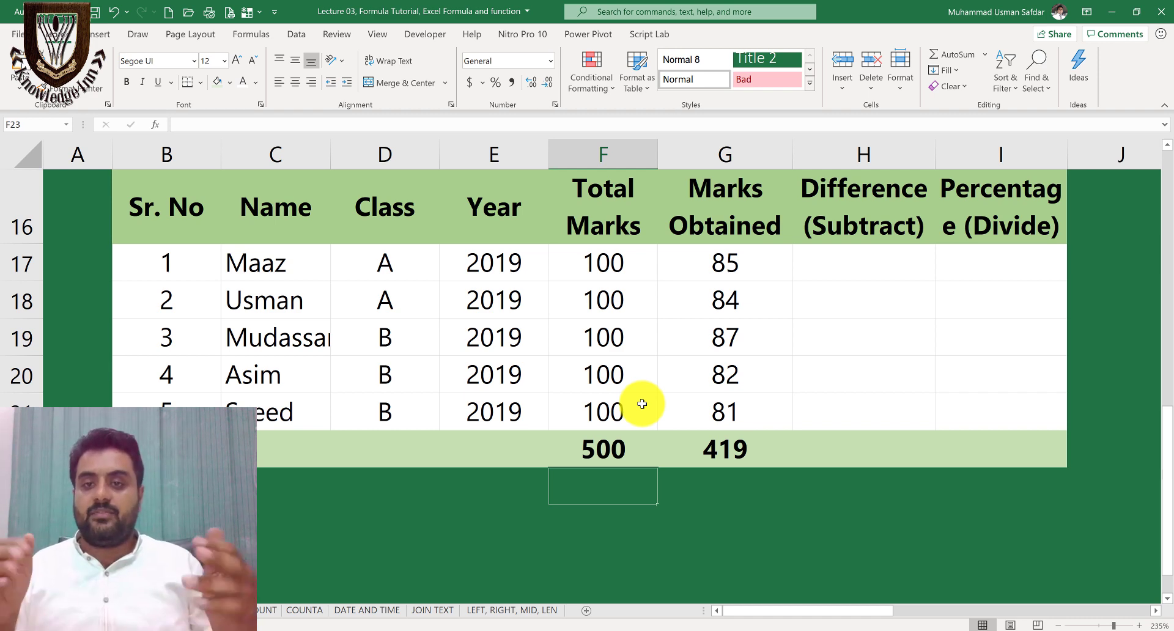
- Calculate the first student's difference in H17 with the formula =F17-G17
click(873, 257)
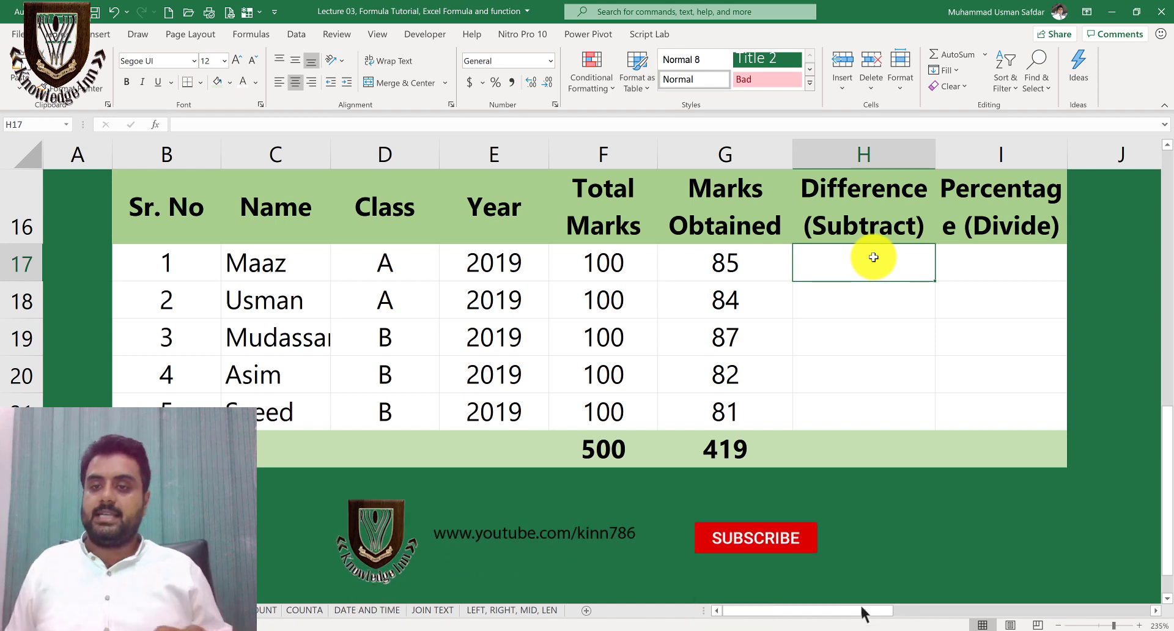
text(=)
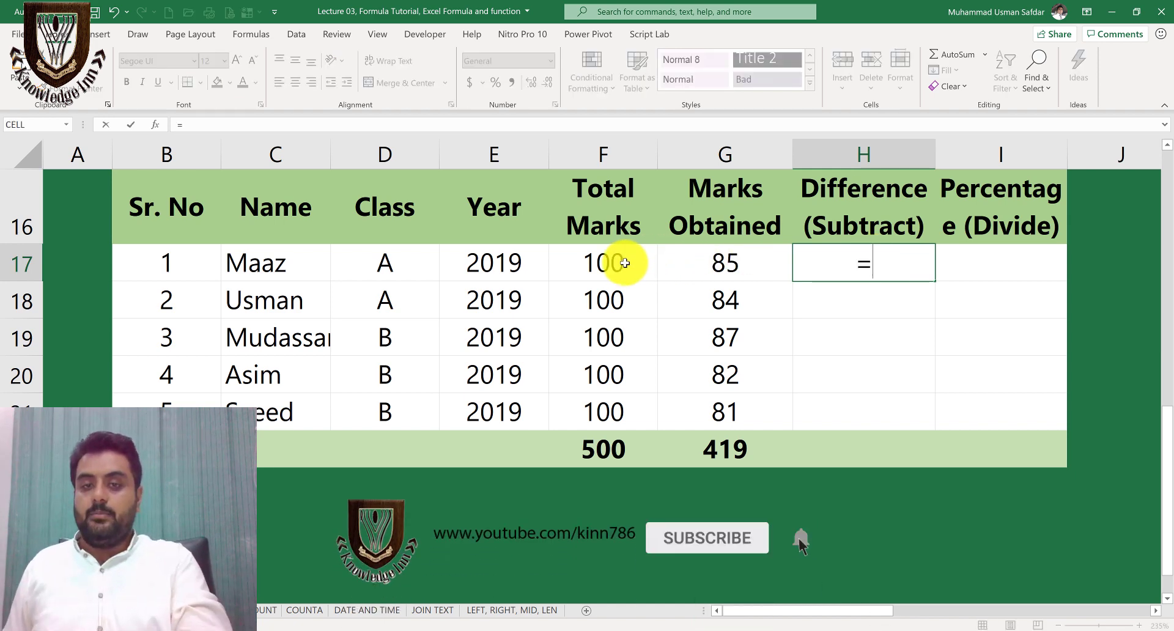
click(626, 263)
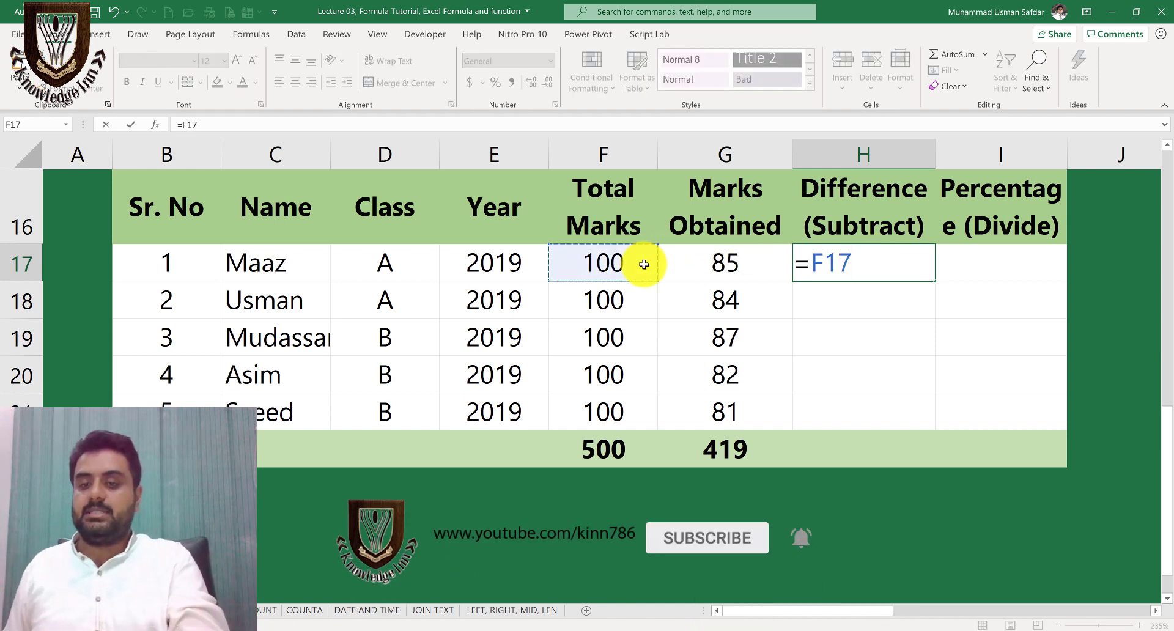
text(-)
click(702, 264)
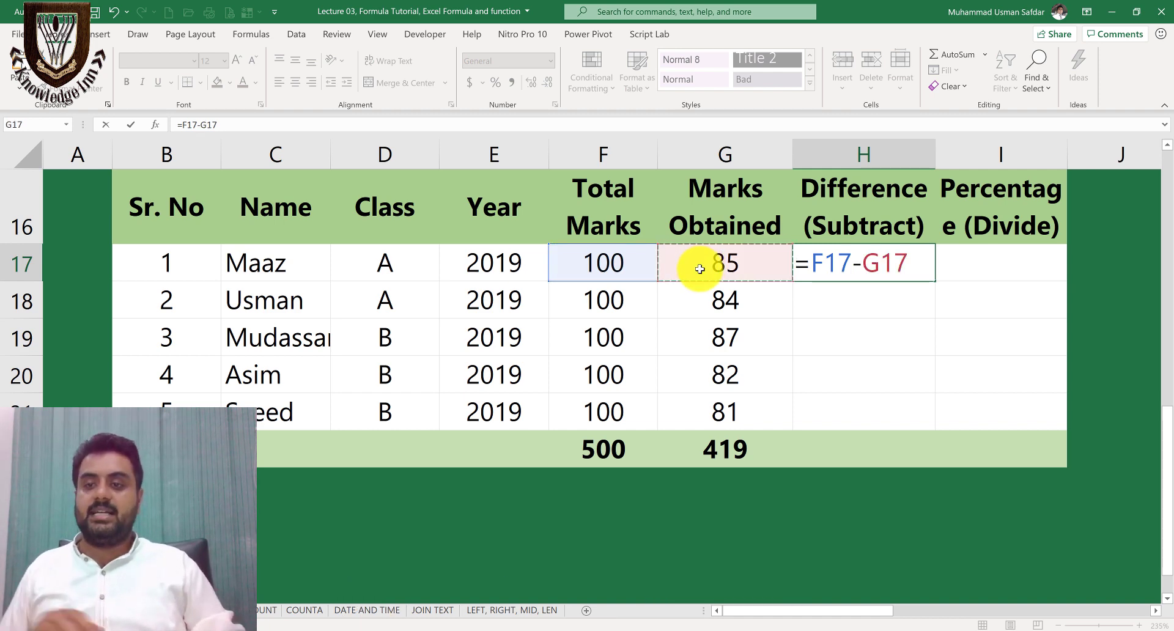
key(Return)
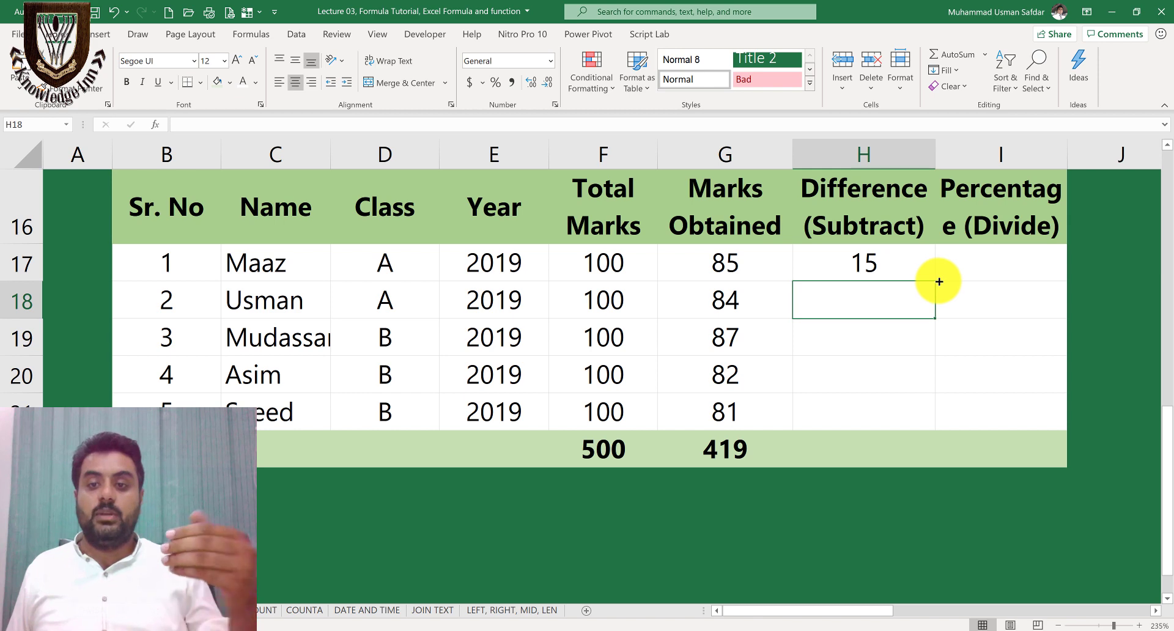
- Fill the H17 subtraction formula down to H21 and inspect the copied formula in H21
key(Up)
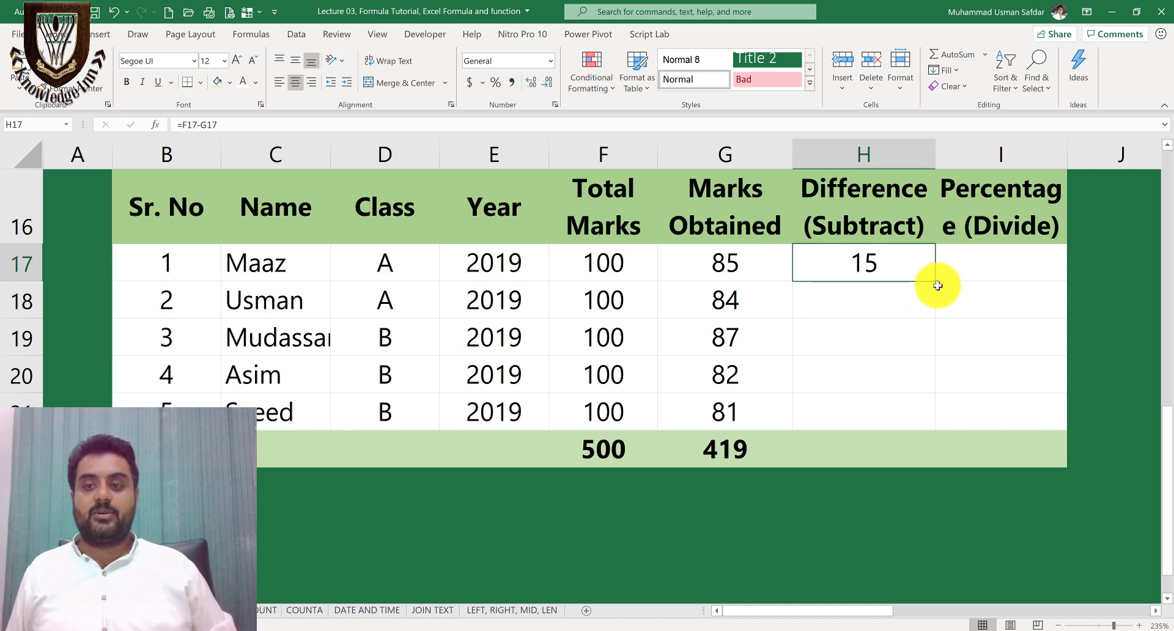
drag(935, 281, 943, 425)
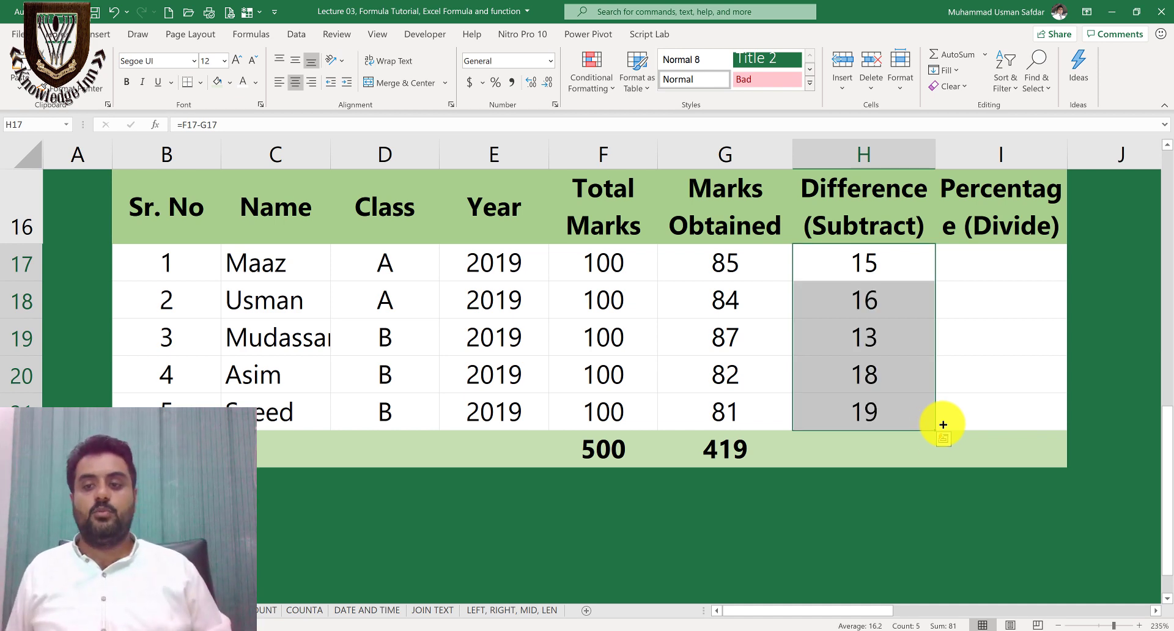
double_click(880, 415)
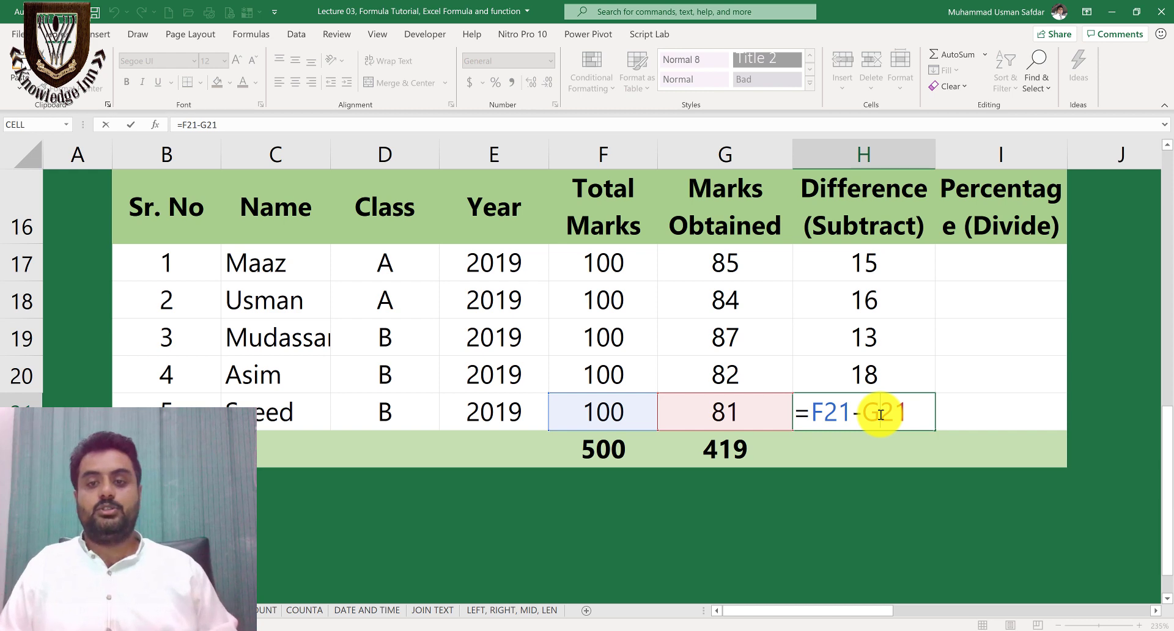
key(Escape)
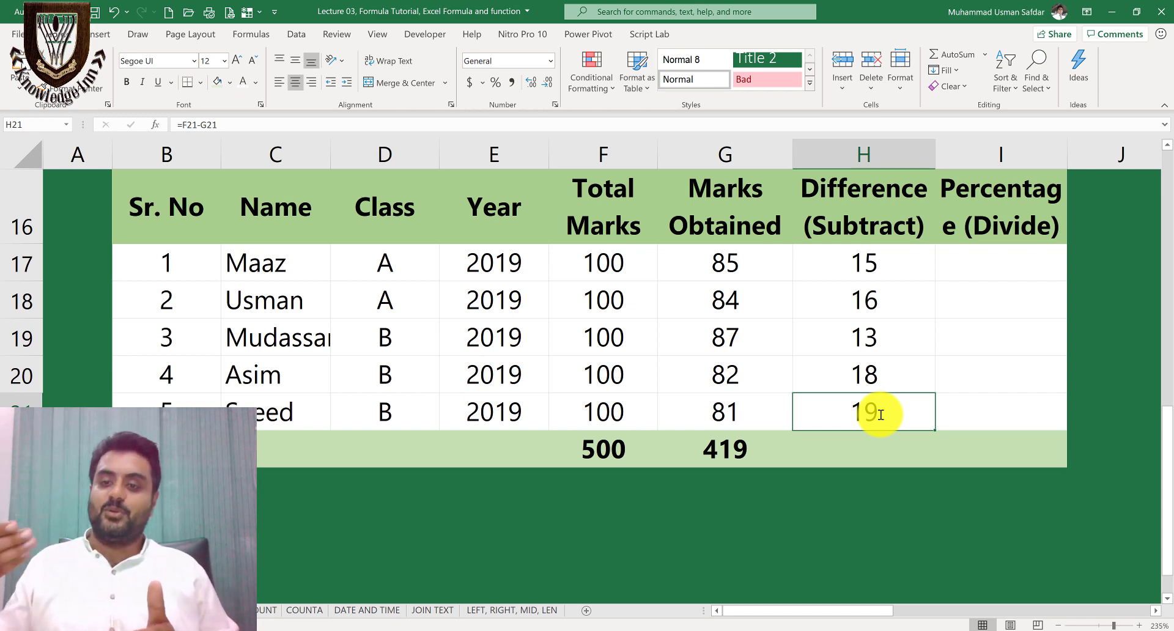
- Total the Difference column in H22 with an automatic SUM of H17:H21
click(890, 450)
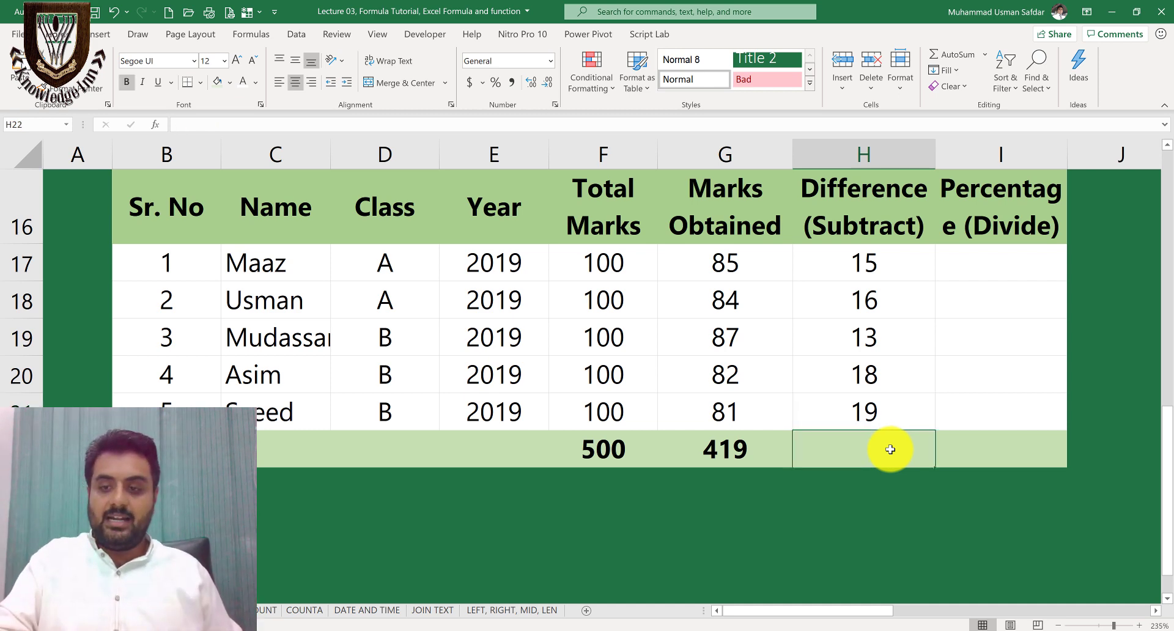
key(alt+equal)
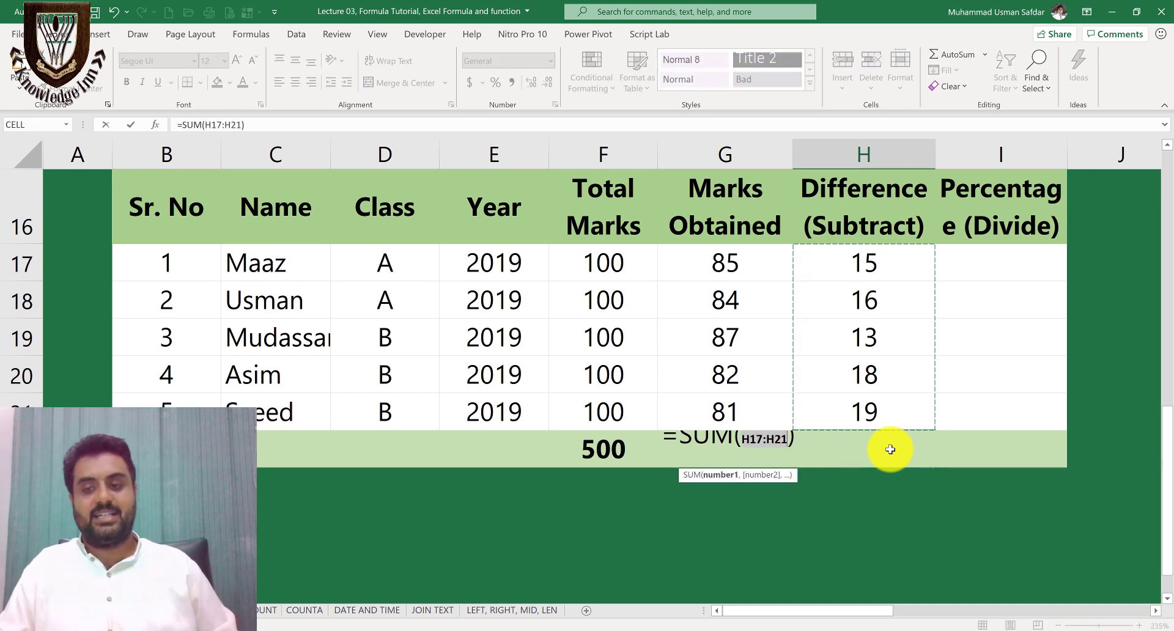
key(Return)
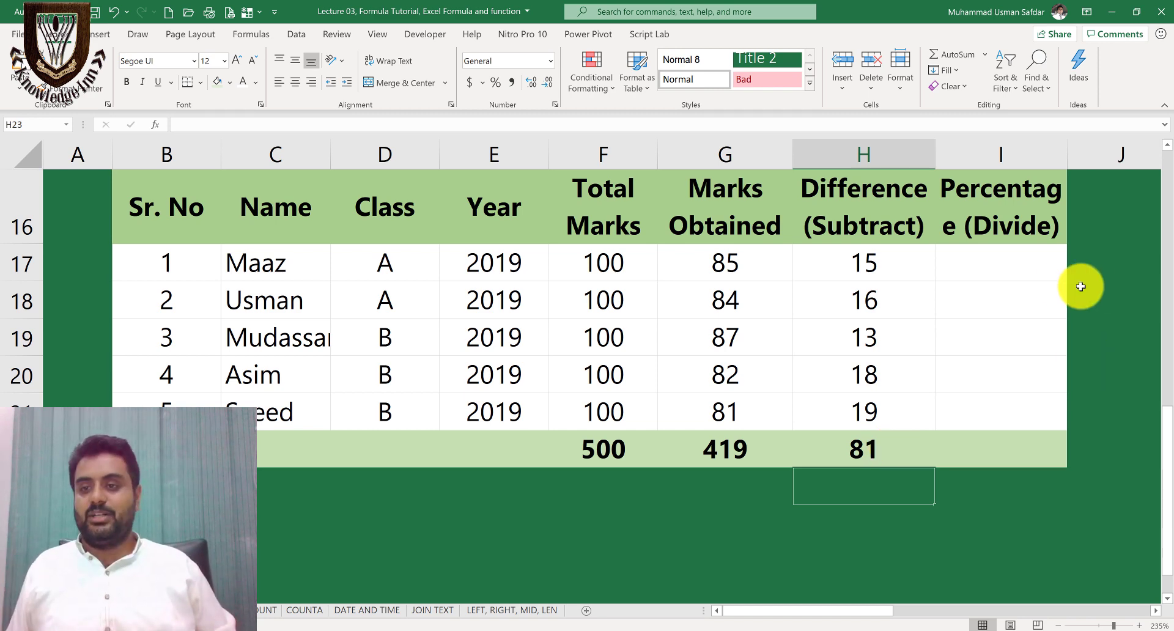
- Calculate the first student's percentage in I17 with =G17/F17 and apply the percent format to it
key(Up)
key(Up)
key(Up)
key(Up)
key(Up)
key(Right)
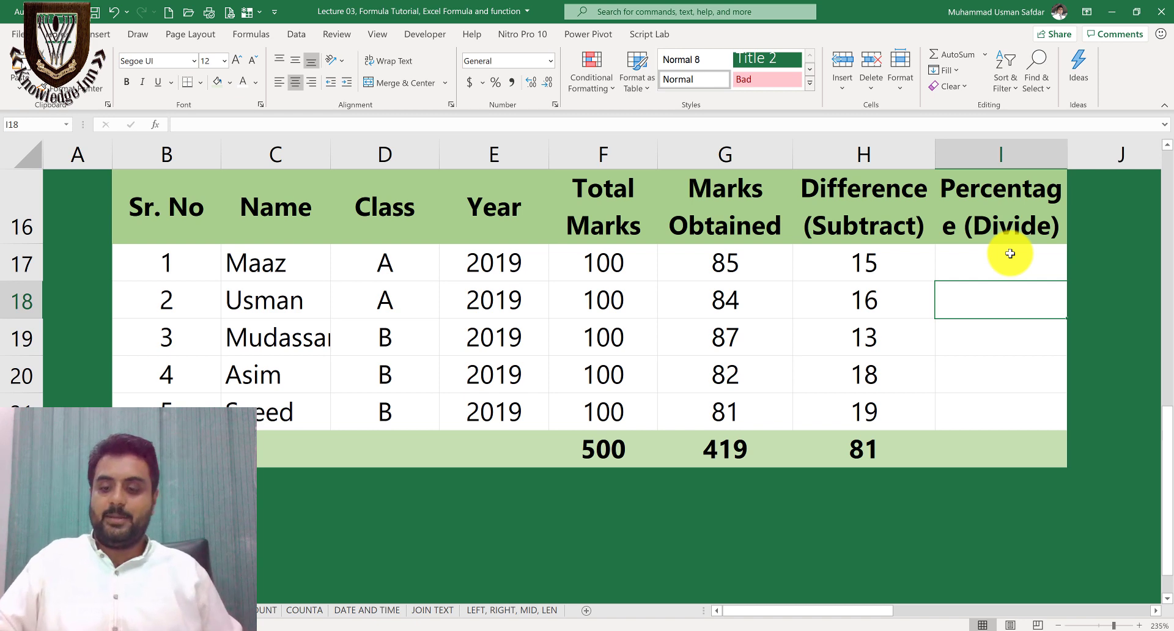
click(1010, 254)
text(=)
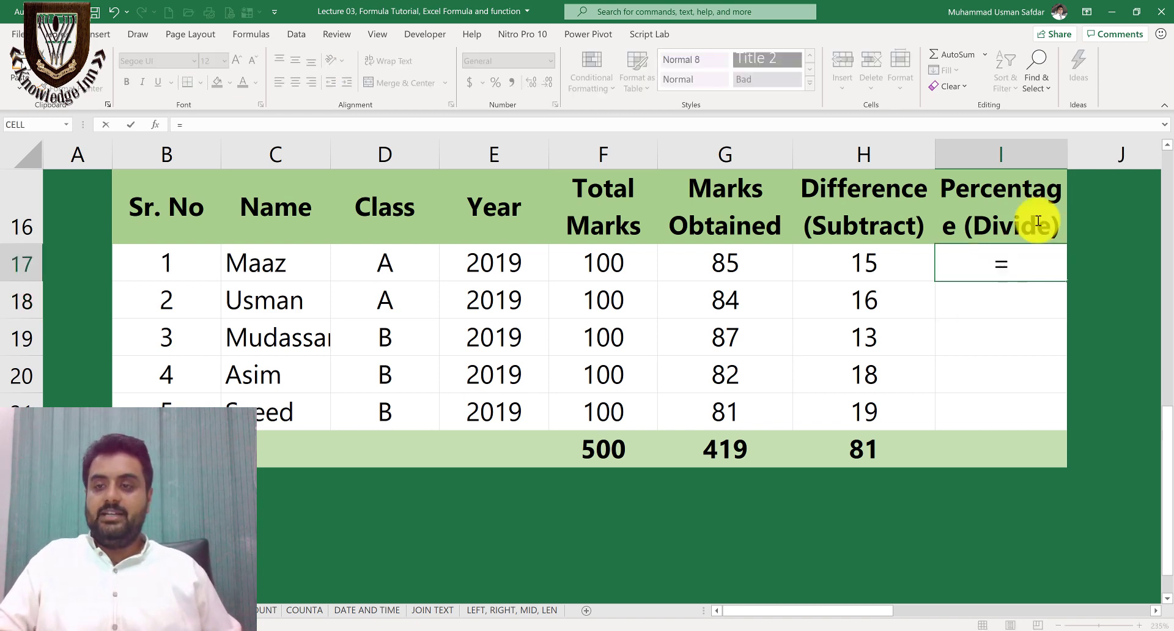
key(Left)
key(Left)
text(/)
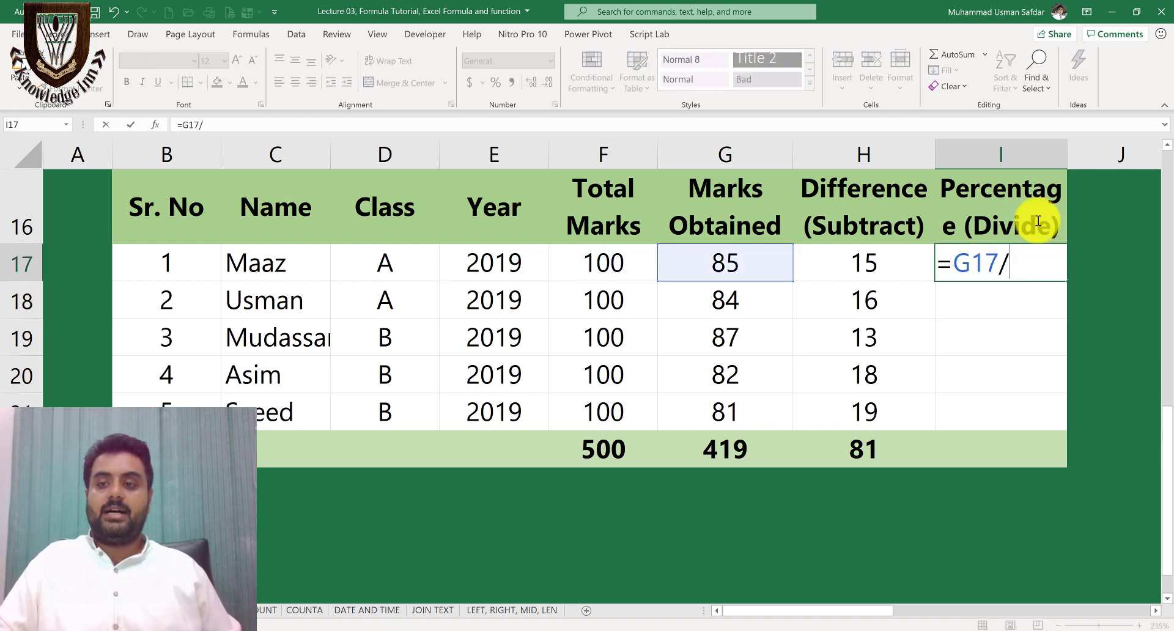
key(Left)
key(Left)
key(Left)
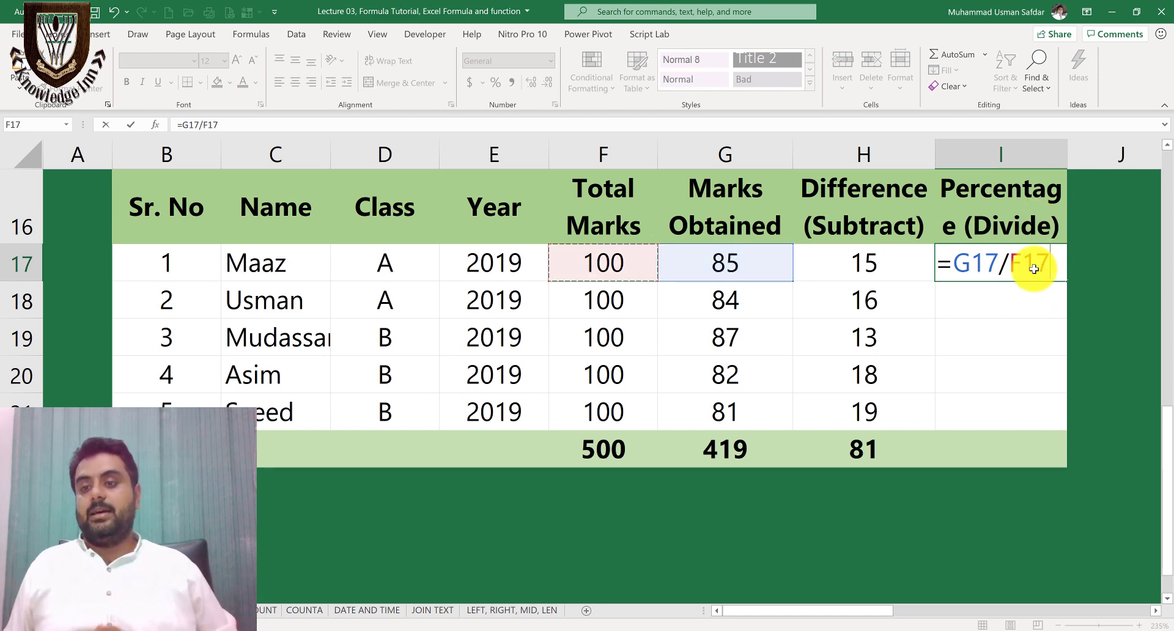
key(Return)
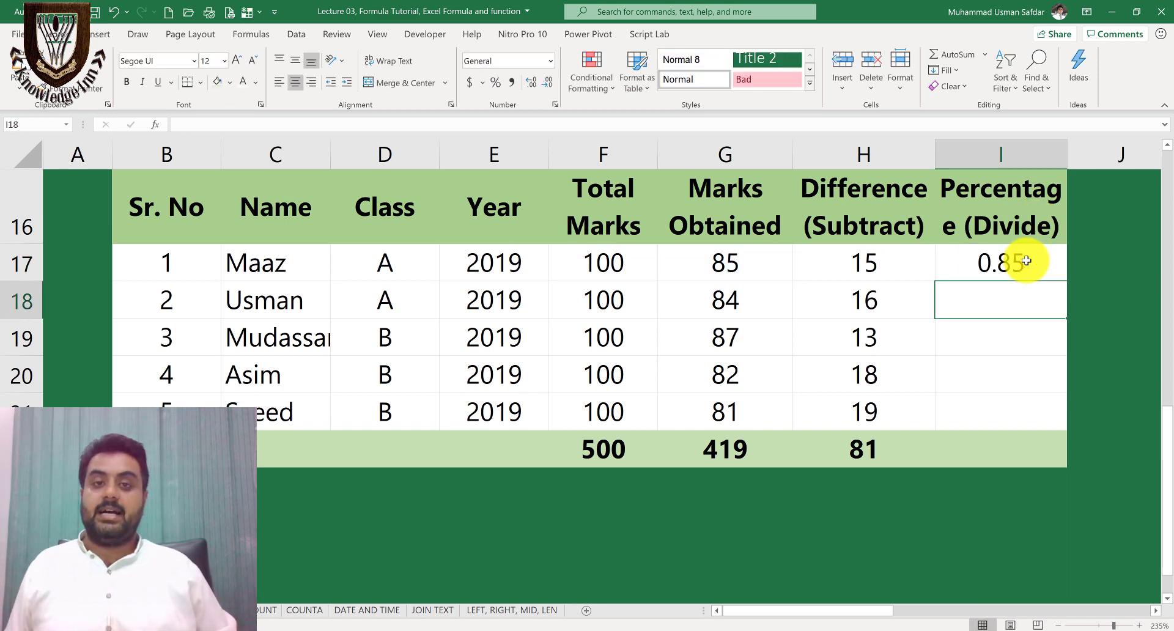
click(1026, 261)
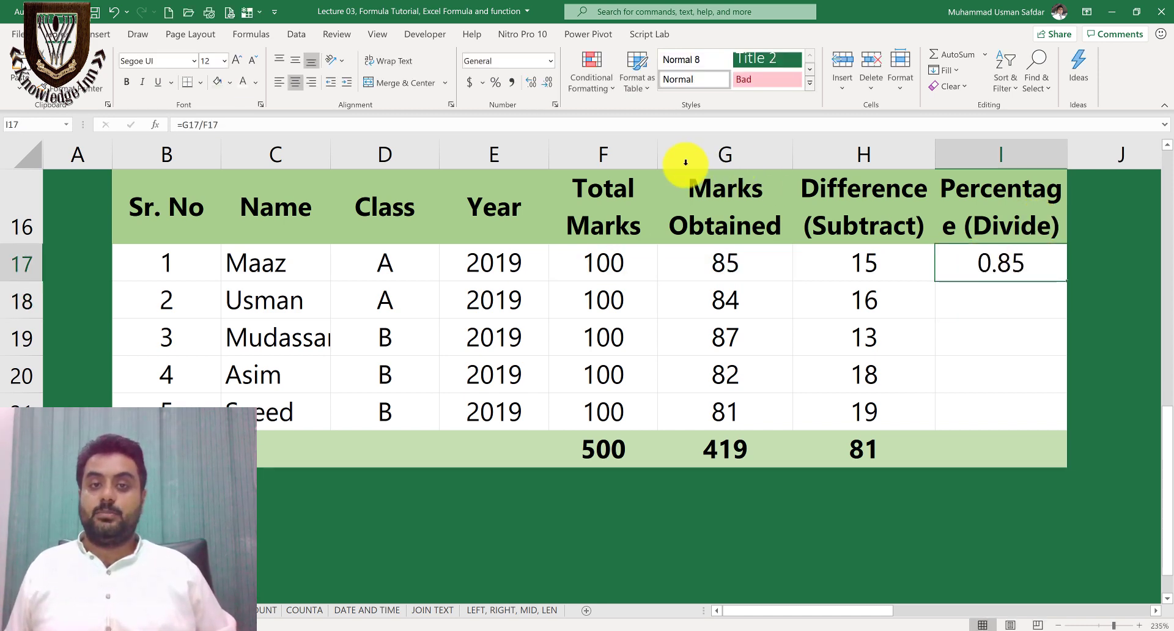
click(495, 82)
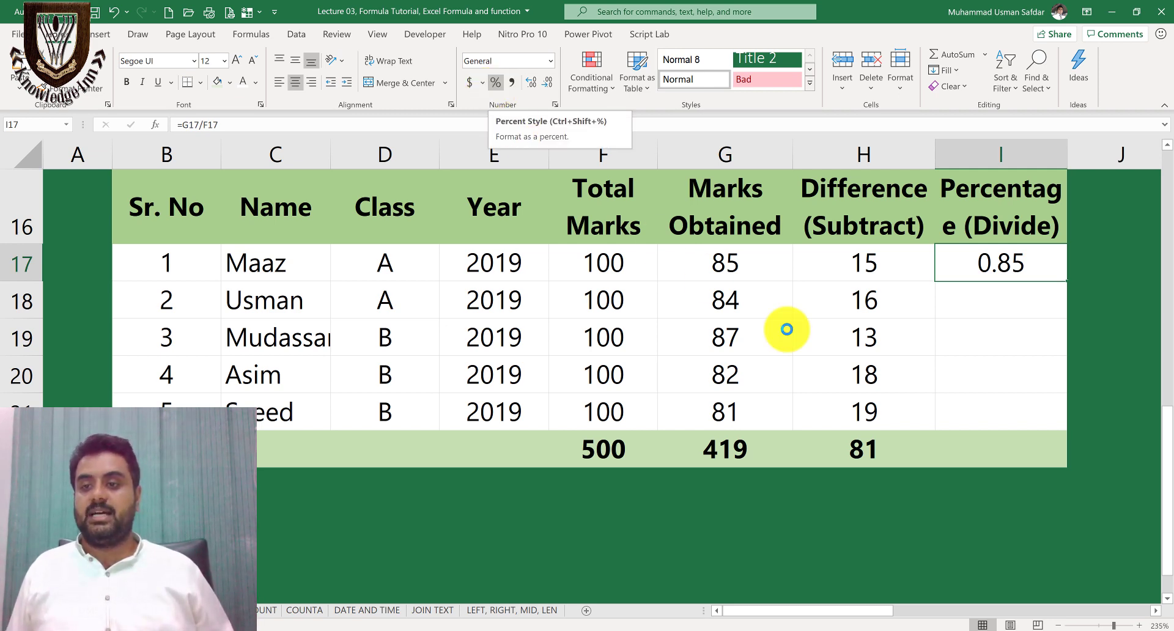
- Calculate the second student's percentage in I18 with the formula =G18/F18
click(1035, 298)
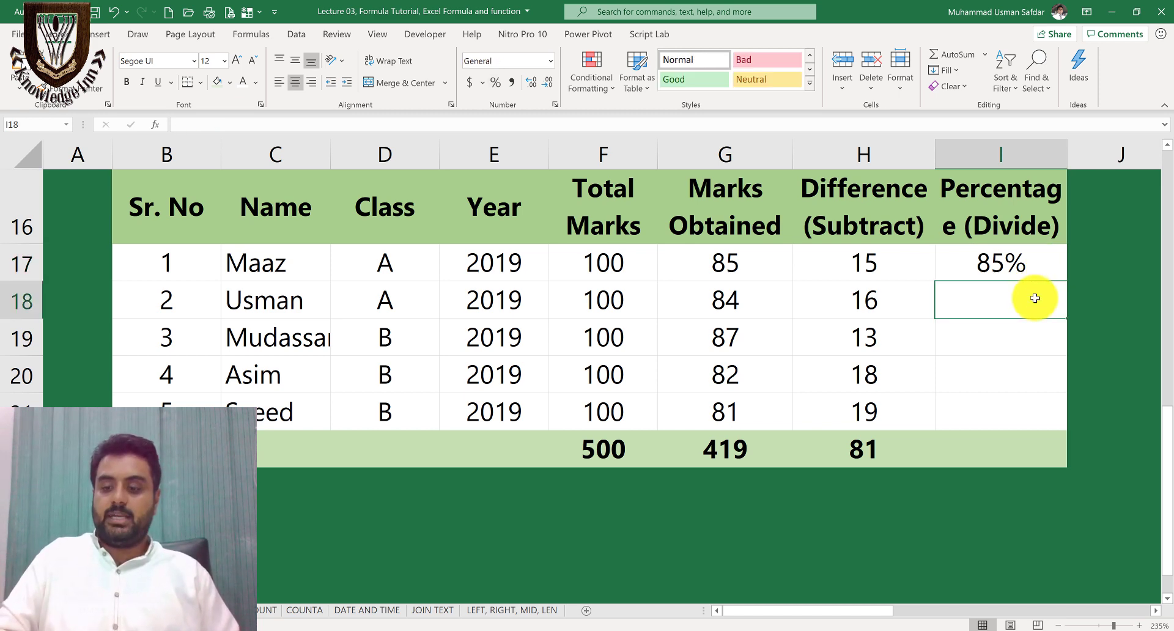
text(=)
key(Left)
key(Left)
text(/)
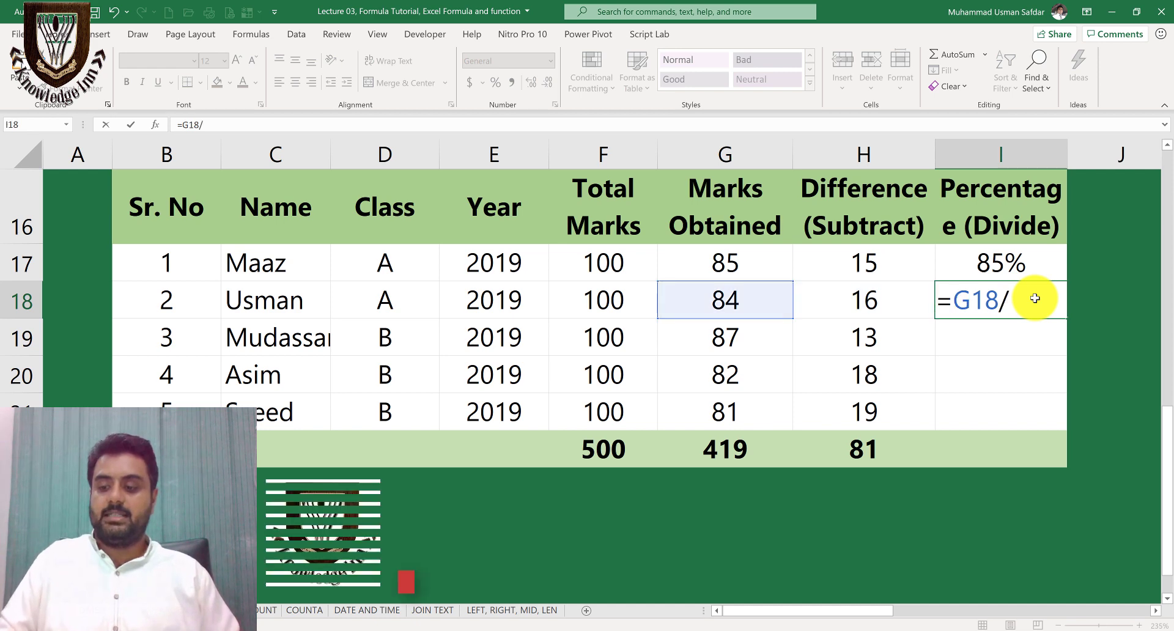
key(Left)
key(Left)
key(Left)
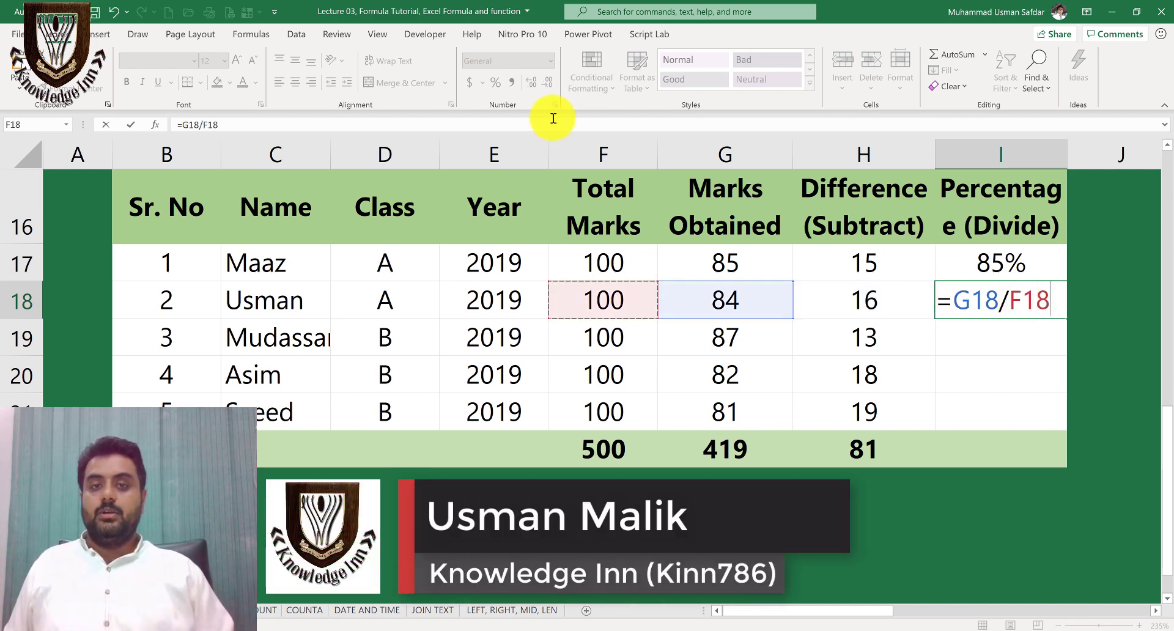
key(Return)
- Format I18 as a percent and fill its formula down to I21
key(Up)
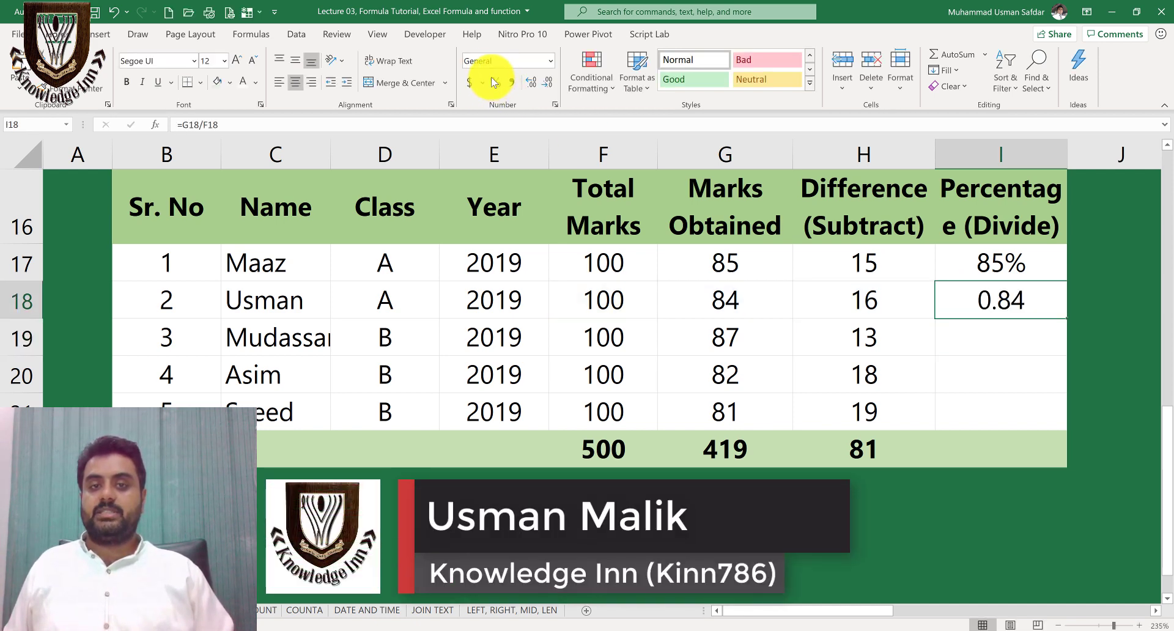
click(497, 88)
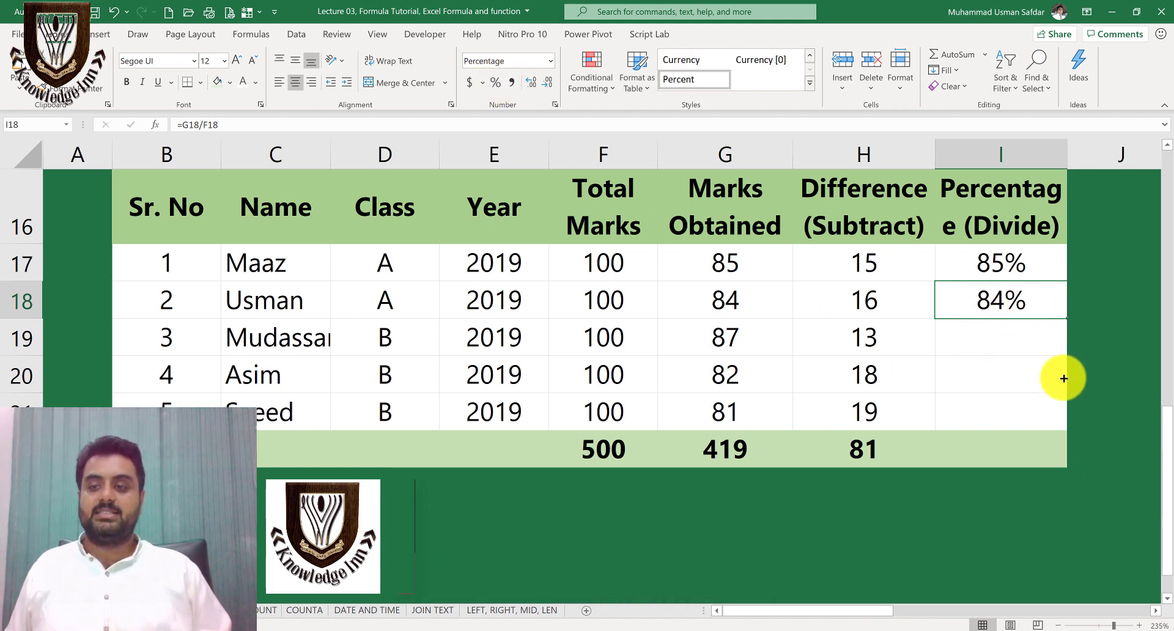
shift+click(1057, 424)
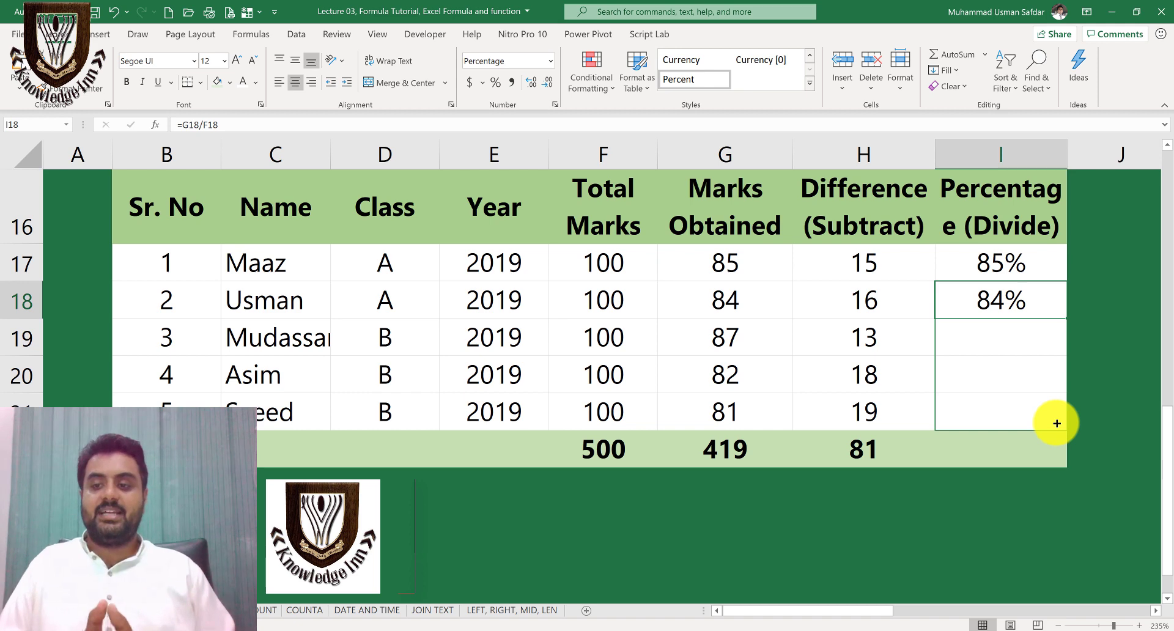
key(ctrl+d)
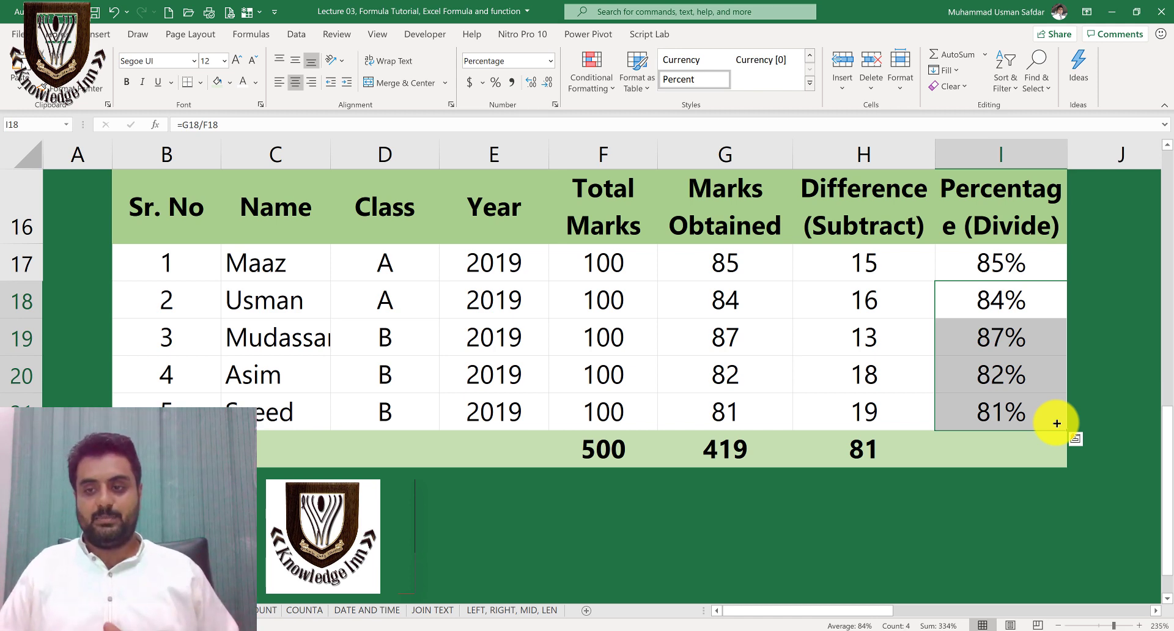
- Calculate the overall percentage in I22 with the formula =G22/F22 and apply the percent format to it
click(1019, 451)
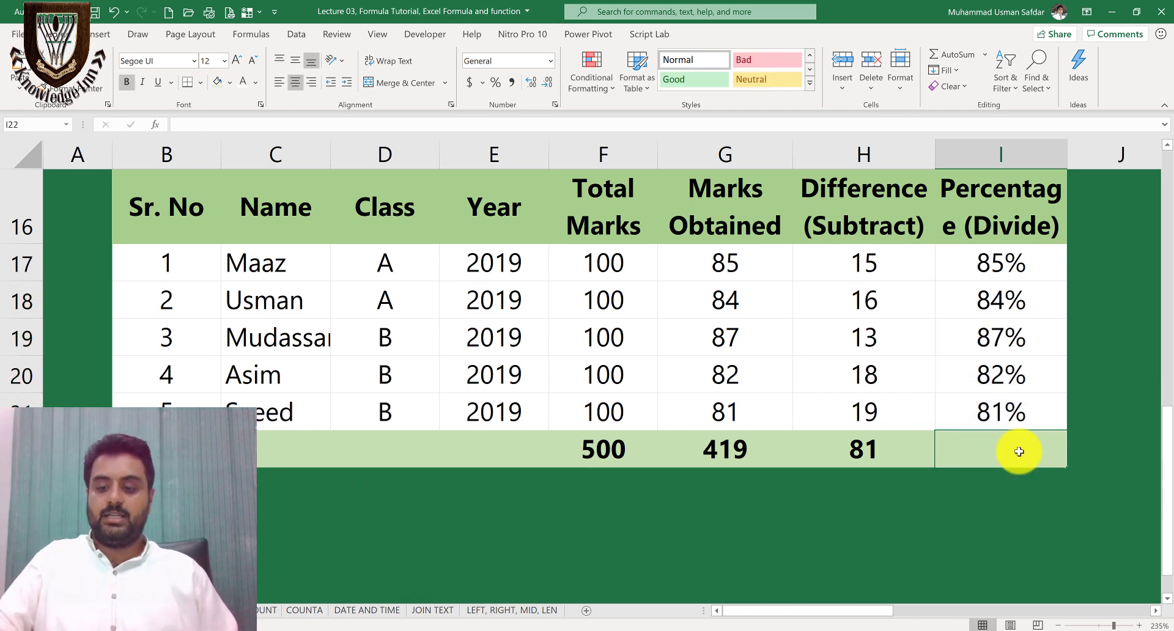
text(=)
key(Left)
key(Left)
text(/)
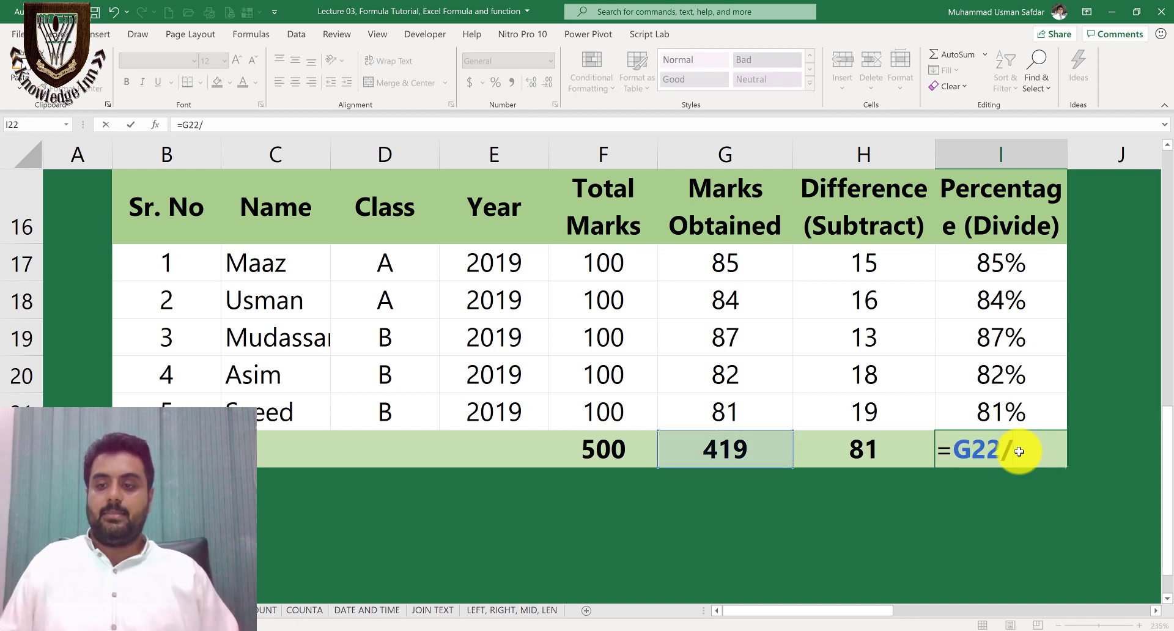
key(Left)
key(Left)
key(Left)
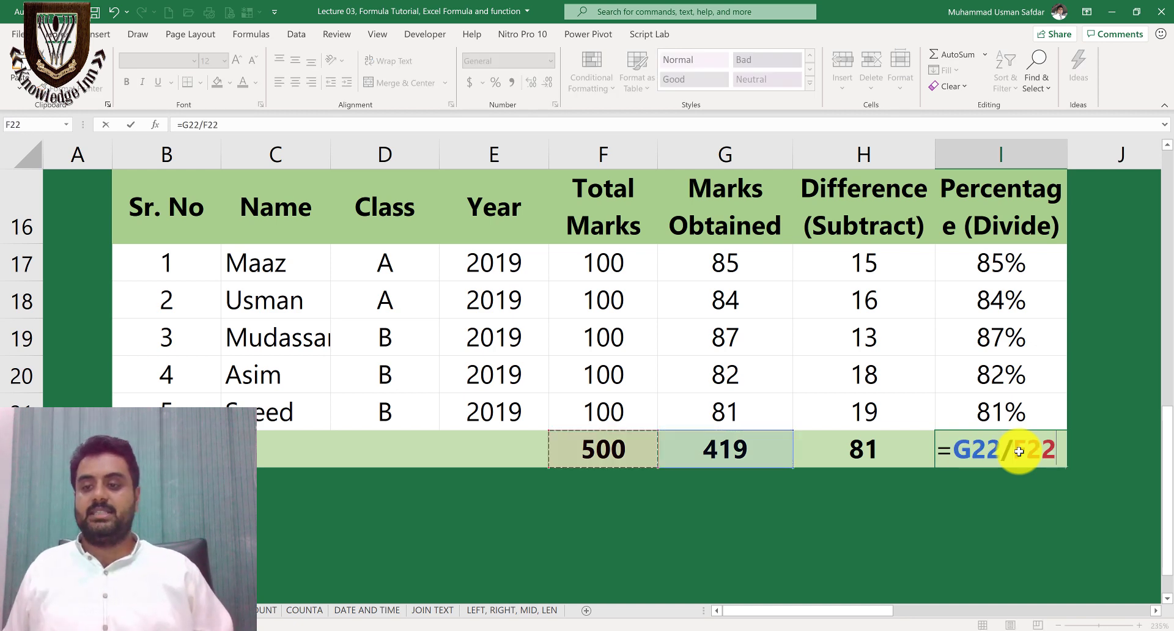
click(497, 86)
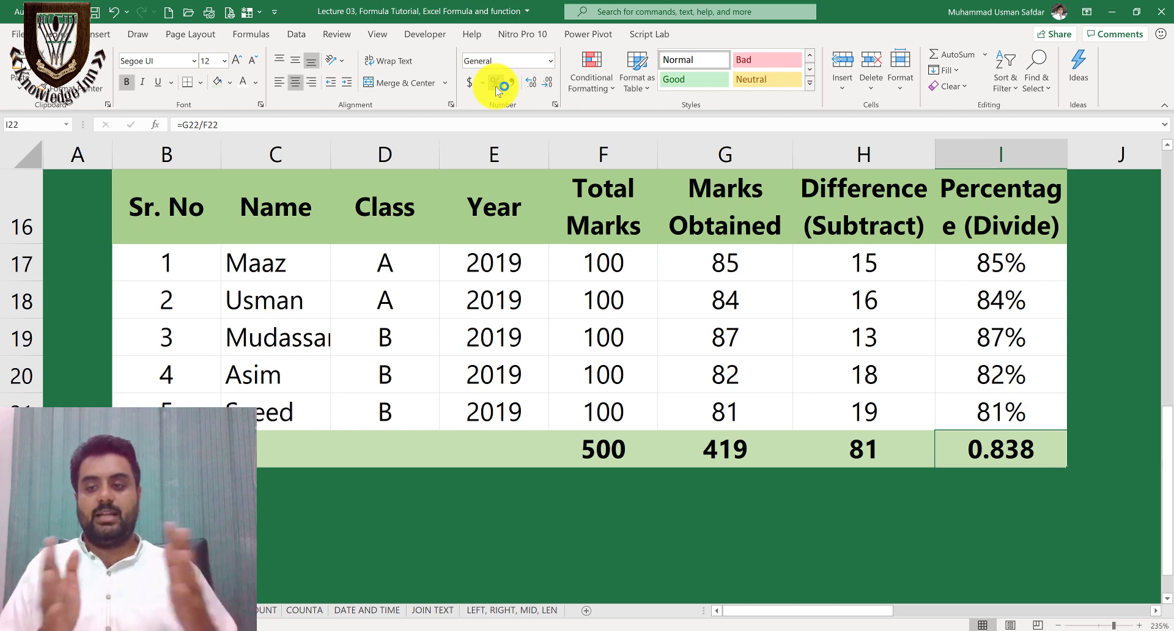
click(497, 87)
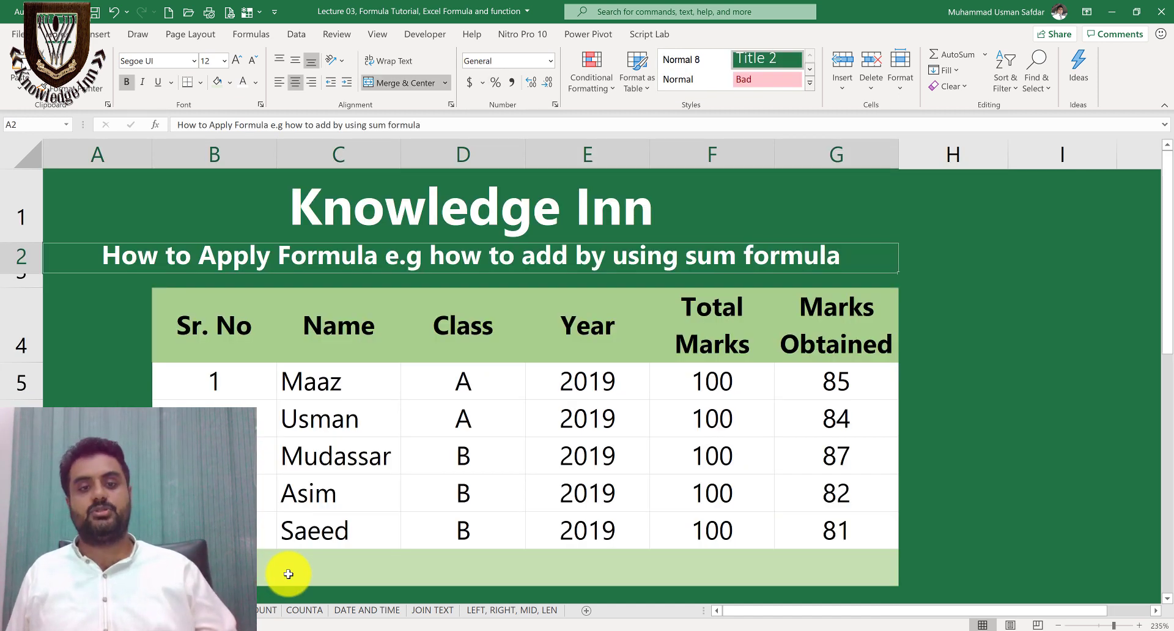
- On the SUM sheet, total the Marks Obtained column in G10 with the formula =SUM(G5:G9)
click(836, 560)
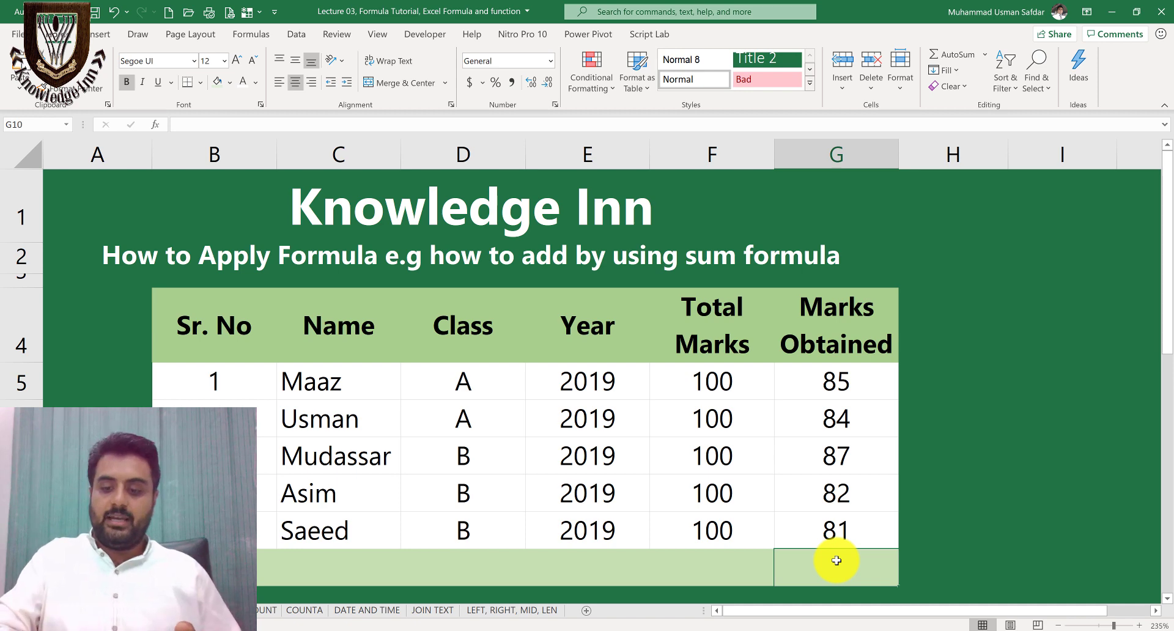
double_click(836, 561)
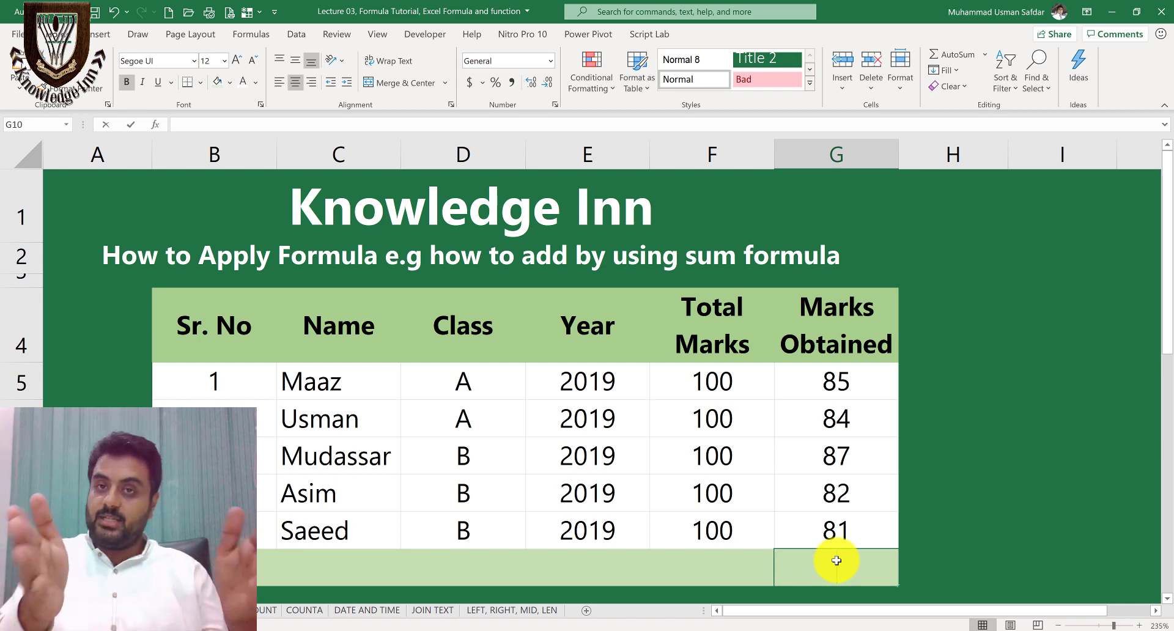
text(=)
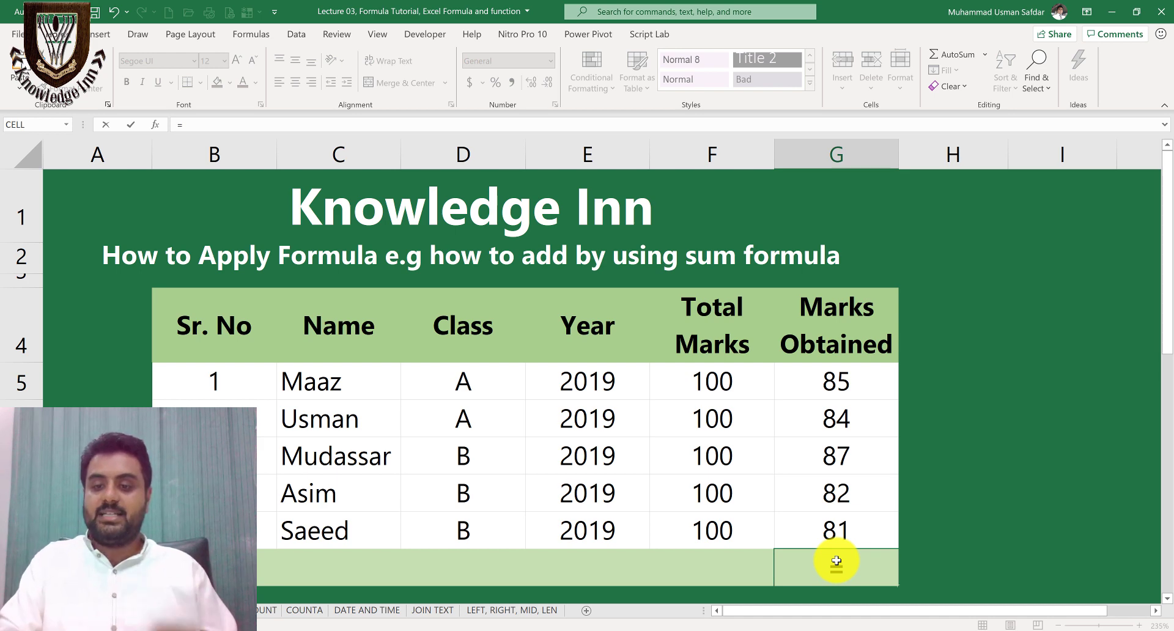
text(sum)
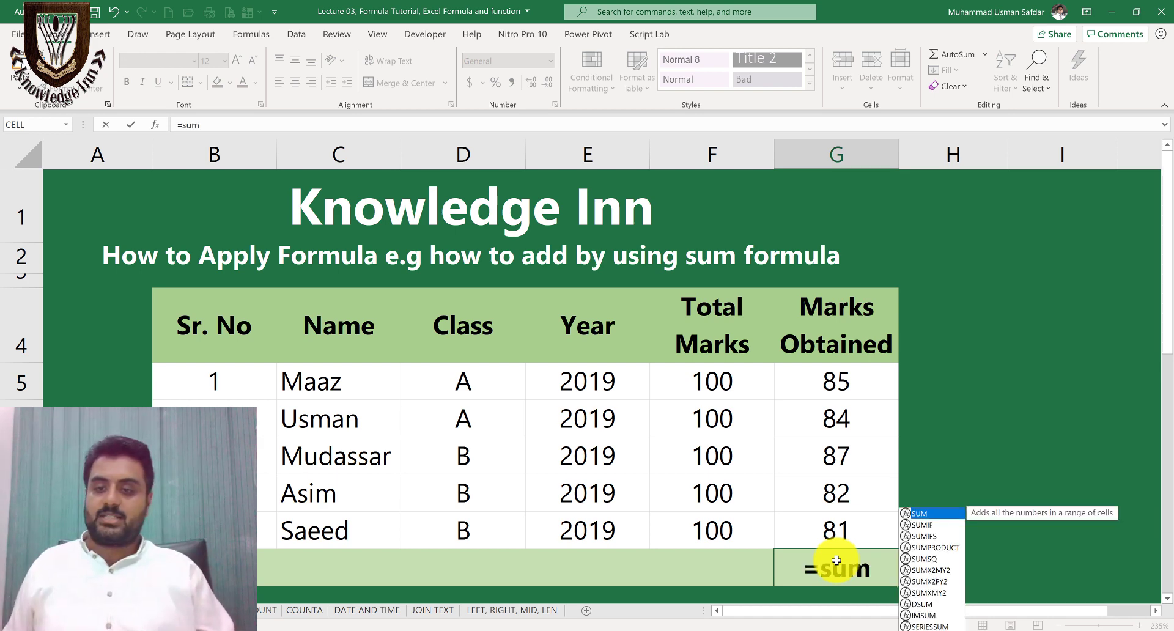
text(()
drag(842, 383, 837, 523)
text())
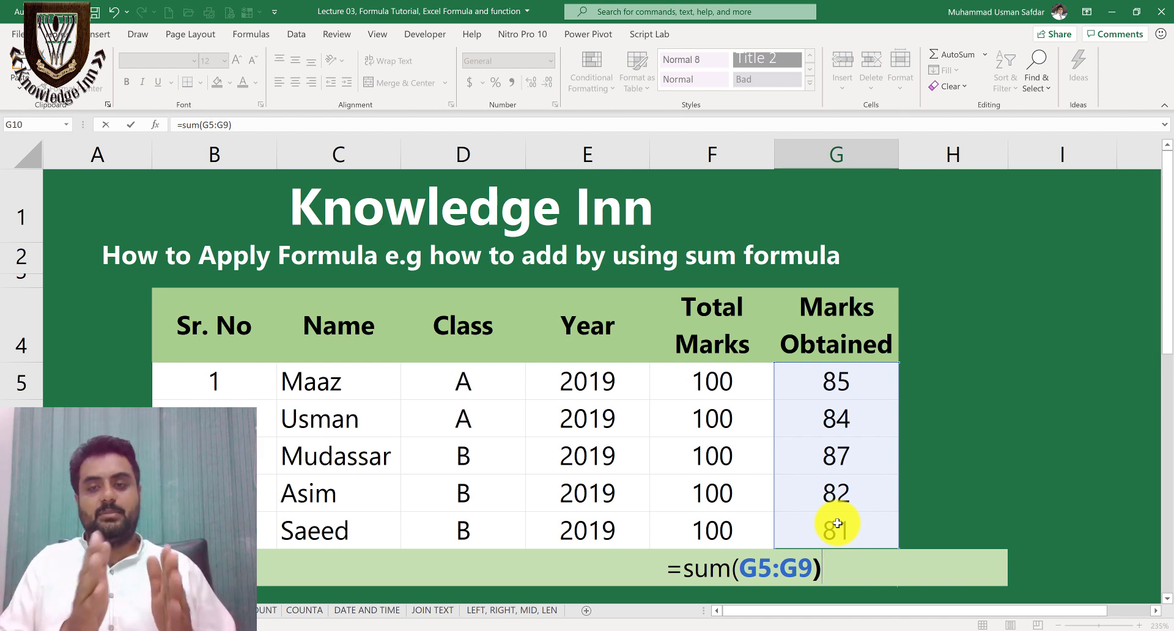
key(Return)
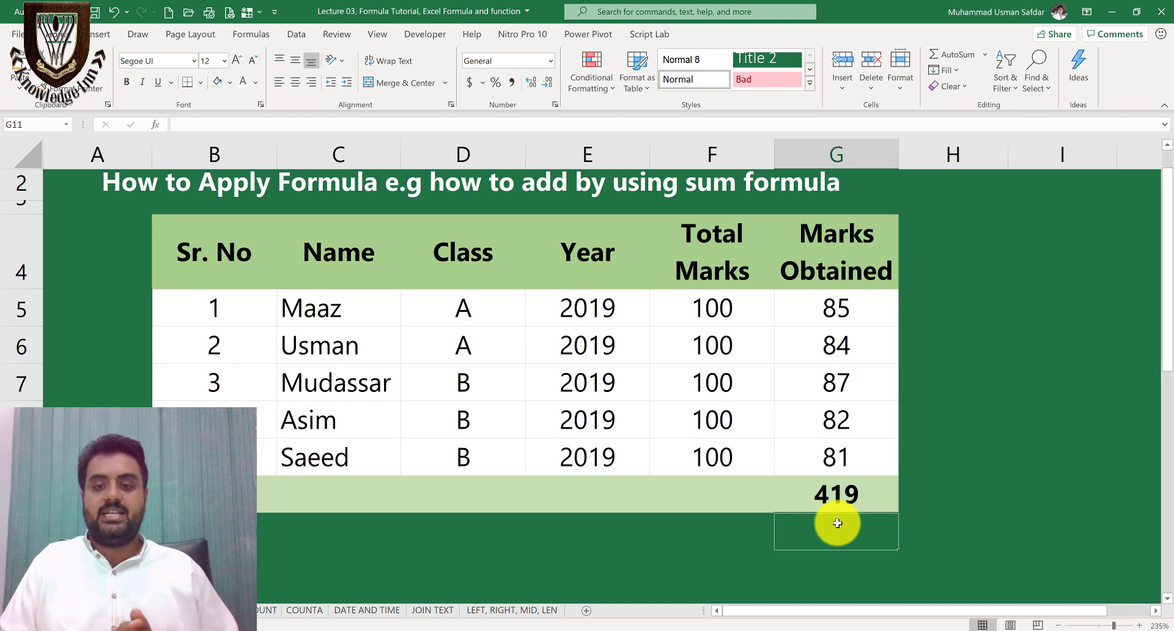
- Total the Total Marks column in F10 and the Marks Obtained column in G10 with automatic SUMs of rows 5 to 9
key(Up)
key(Left)
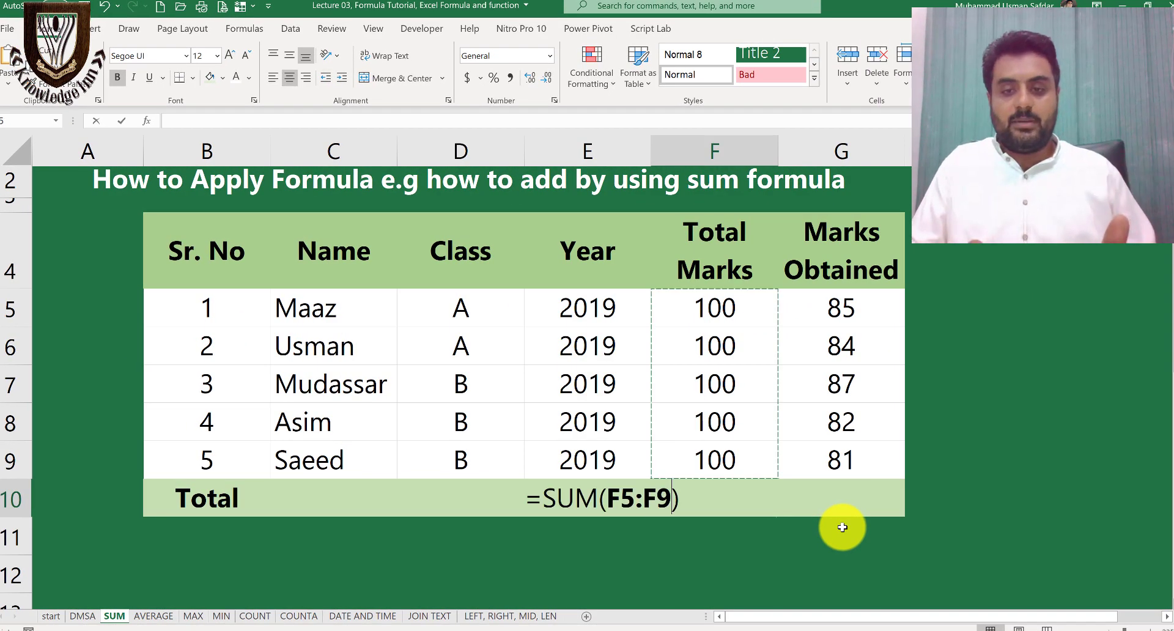
key(F2)
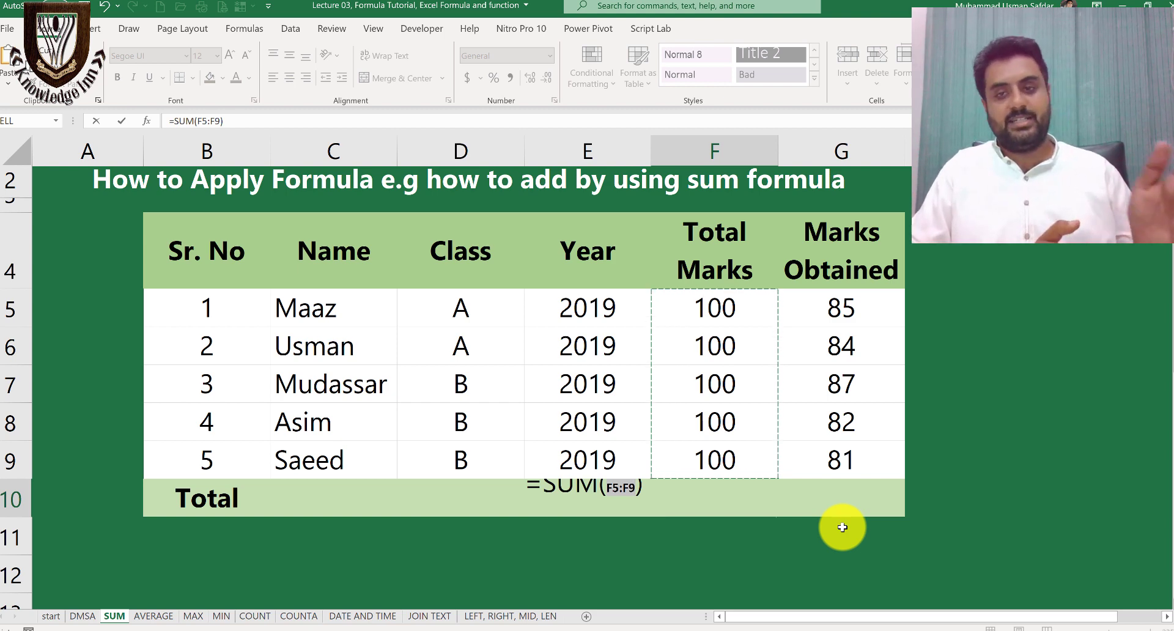
key(Return)
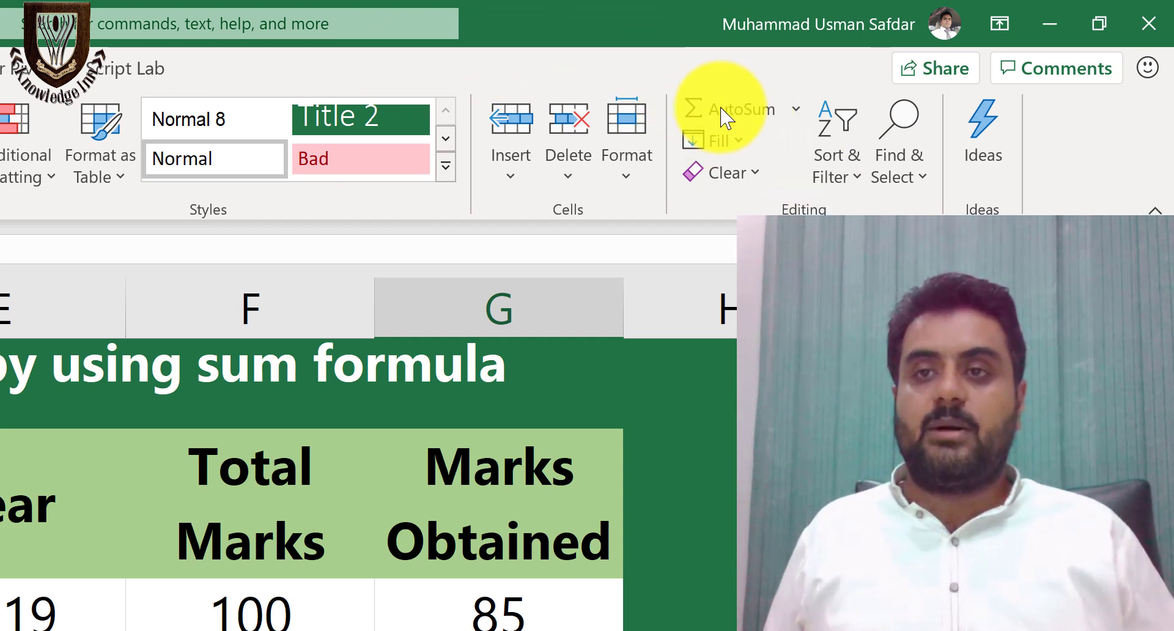
click(756, 114)
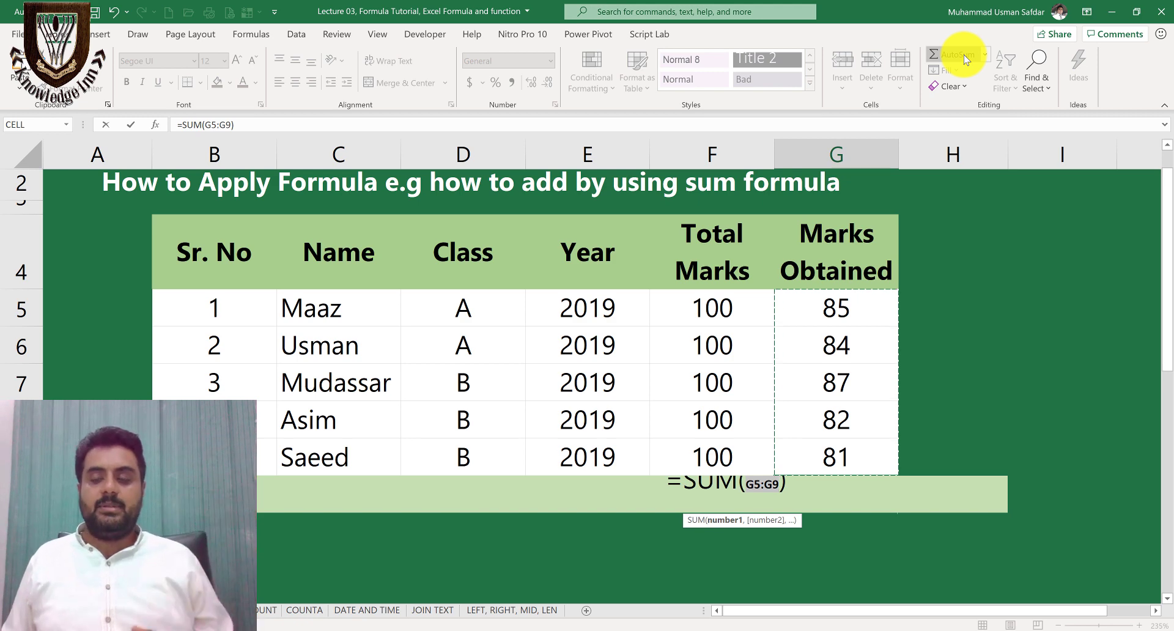
key(Return)
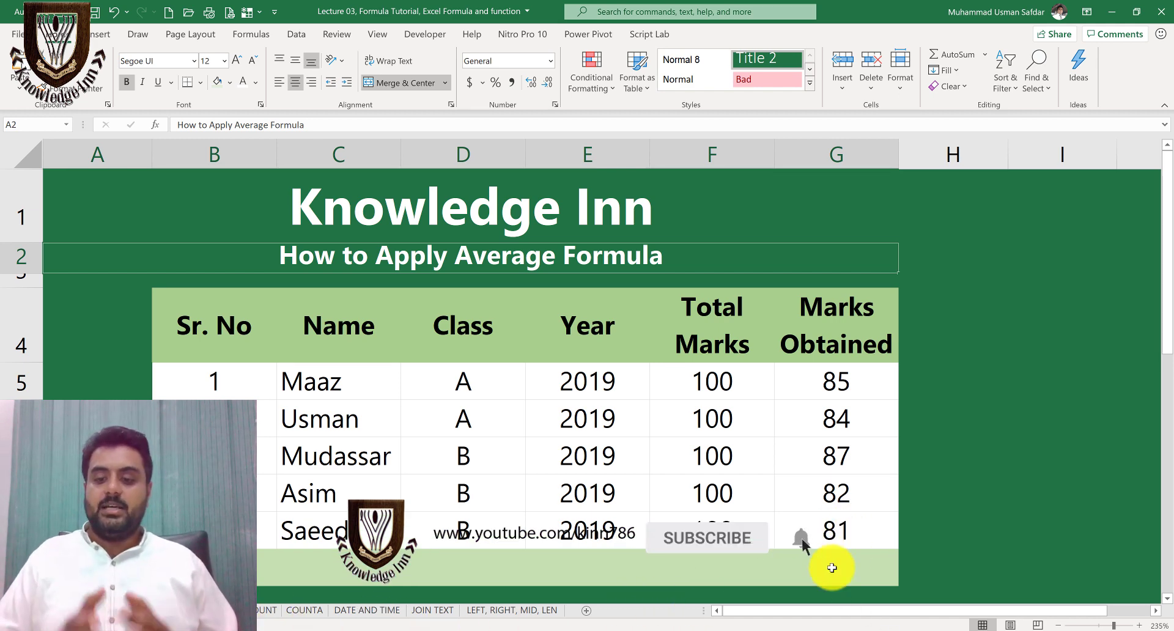
- On the AVERAGE sheet, average the Marks Obtained column in G10 with the formula =AVERAGE(G5:G9)
click(832, 567)
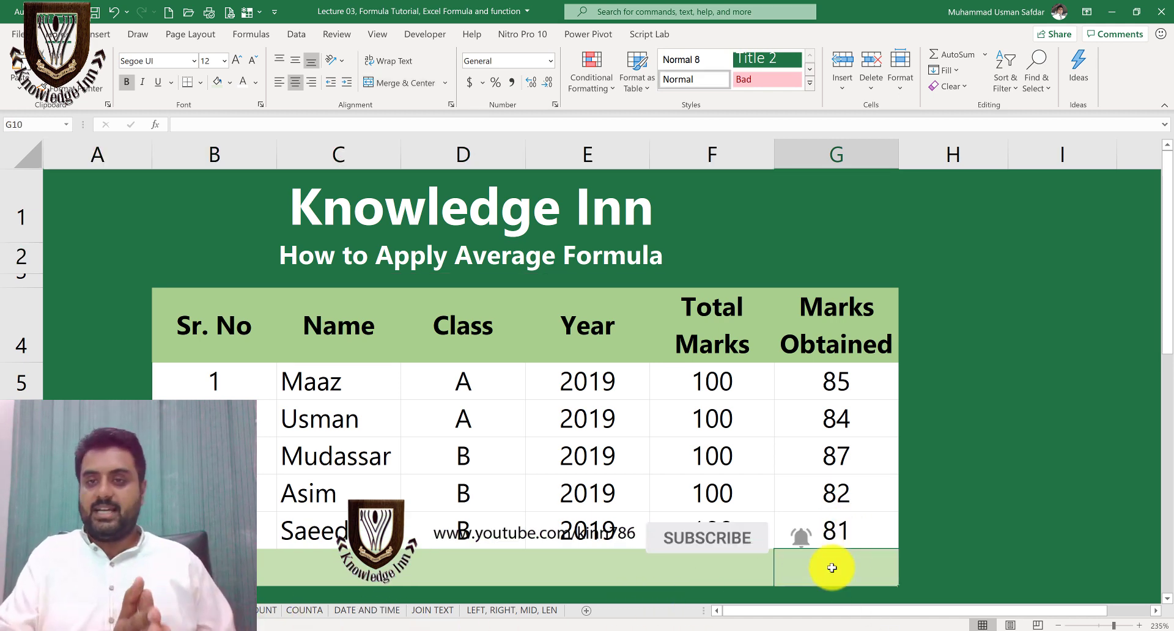
text(=)
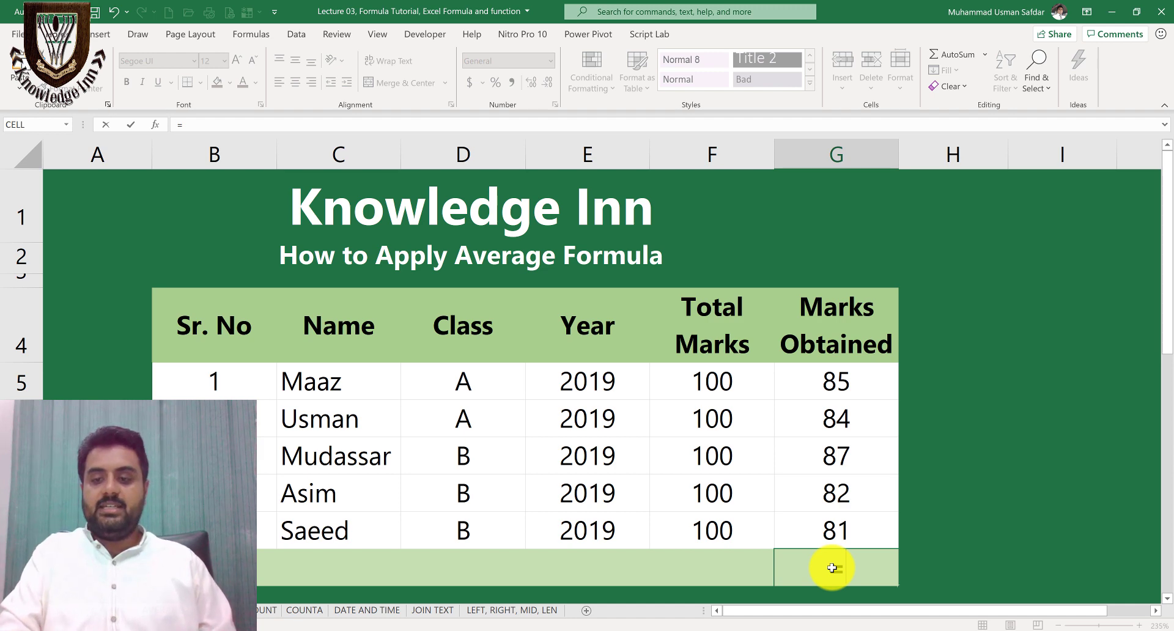
text(avera)
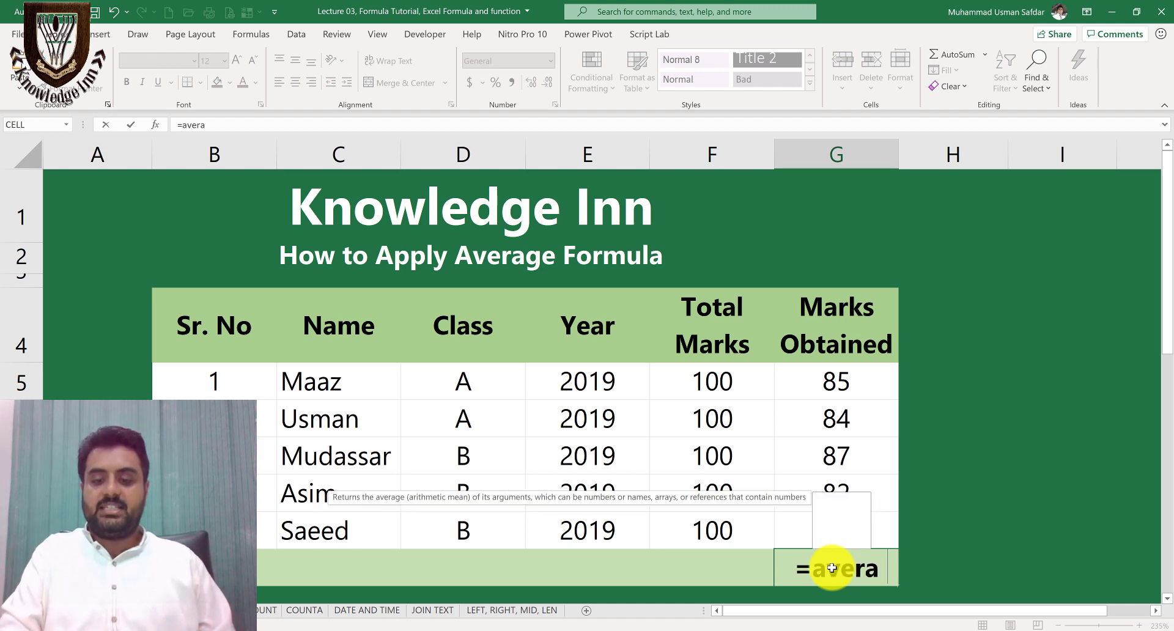
text(ge)
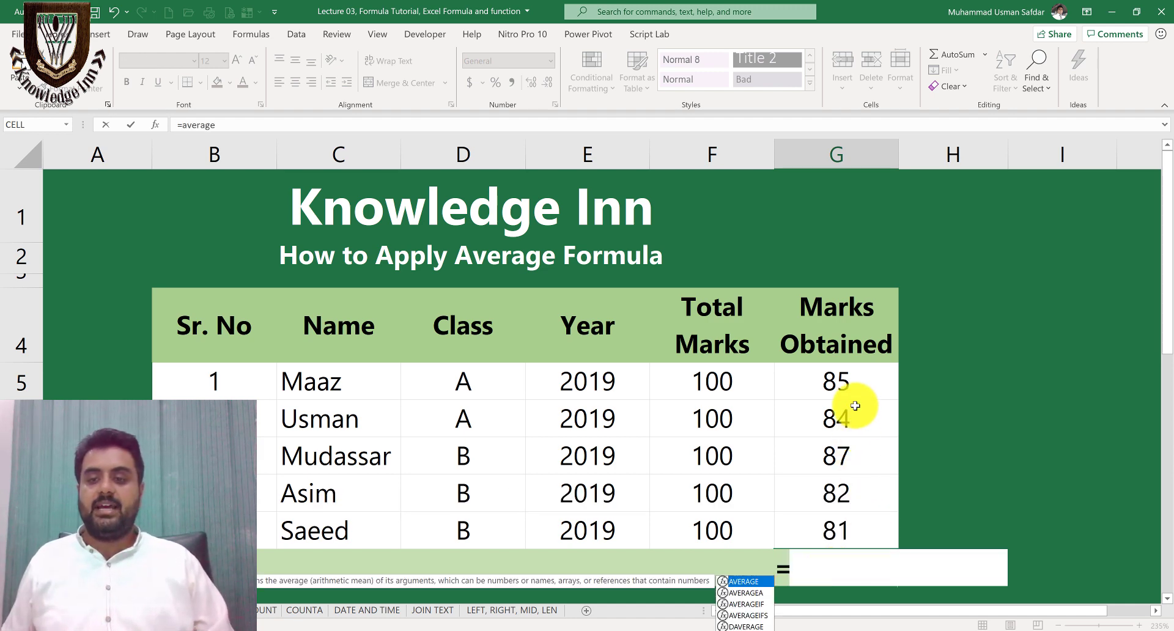
text(()
drag(837, 381, 850, 534)
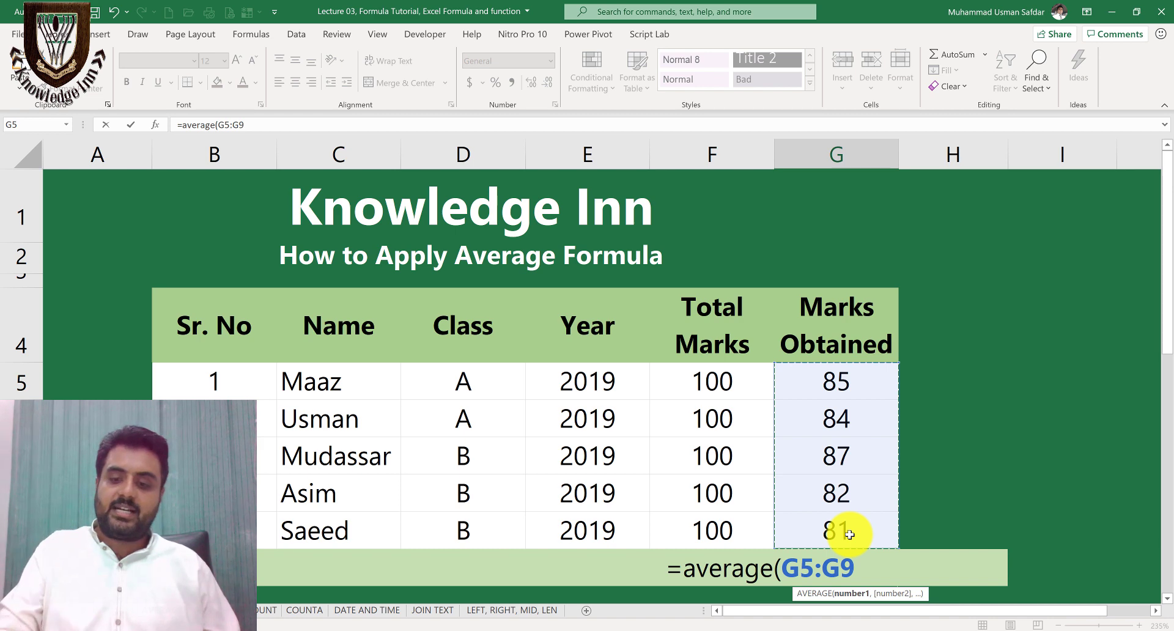
text())
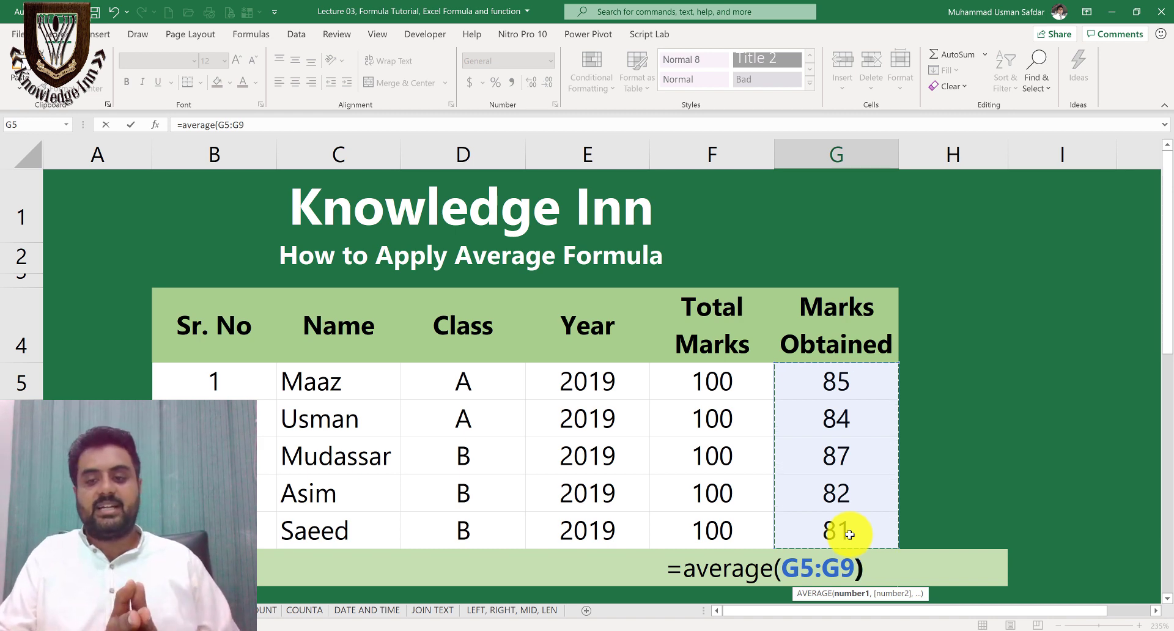
key(Return)
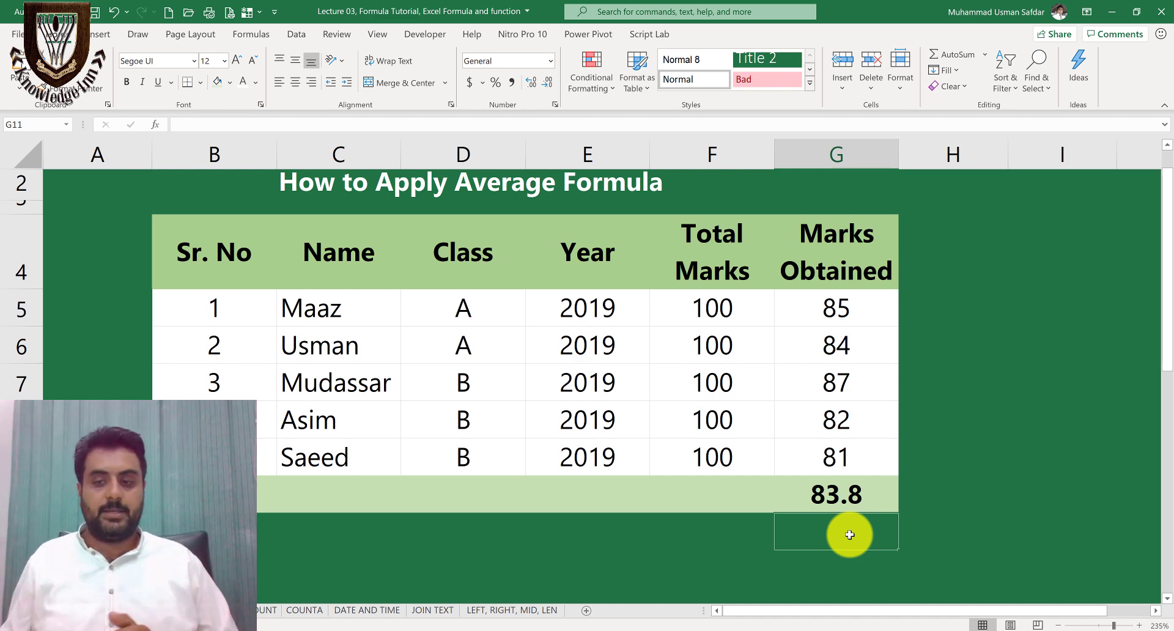
- Clear G10 and average G5:G9 there again with the automatic Average function
click(851, 500)
key(Delete)
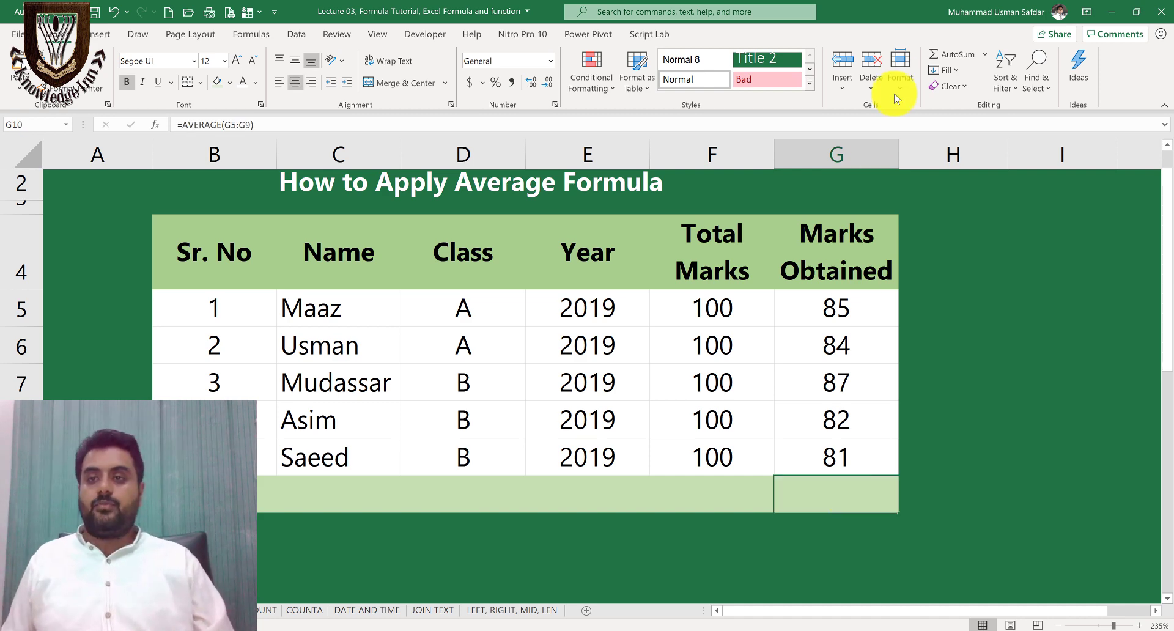
click(987, 54)
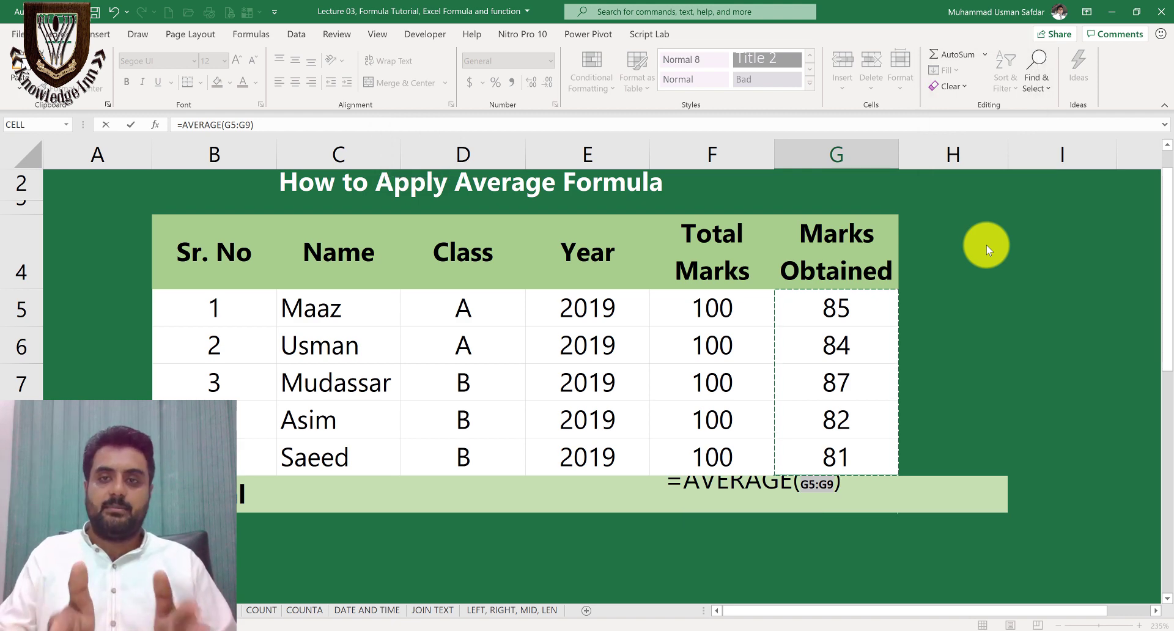
key(Return)
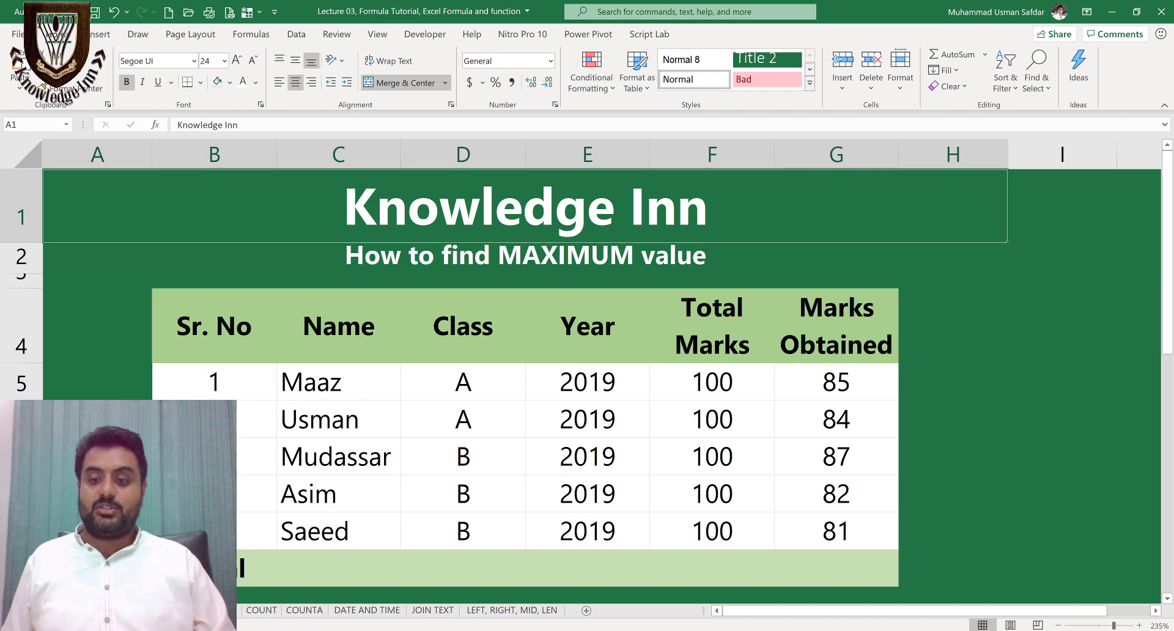
- On the MAX sheet, find the highest mark obtained in G10 with the formula =MAX(G5:G9)
click(826, 567)
text(=)
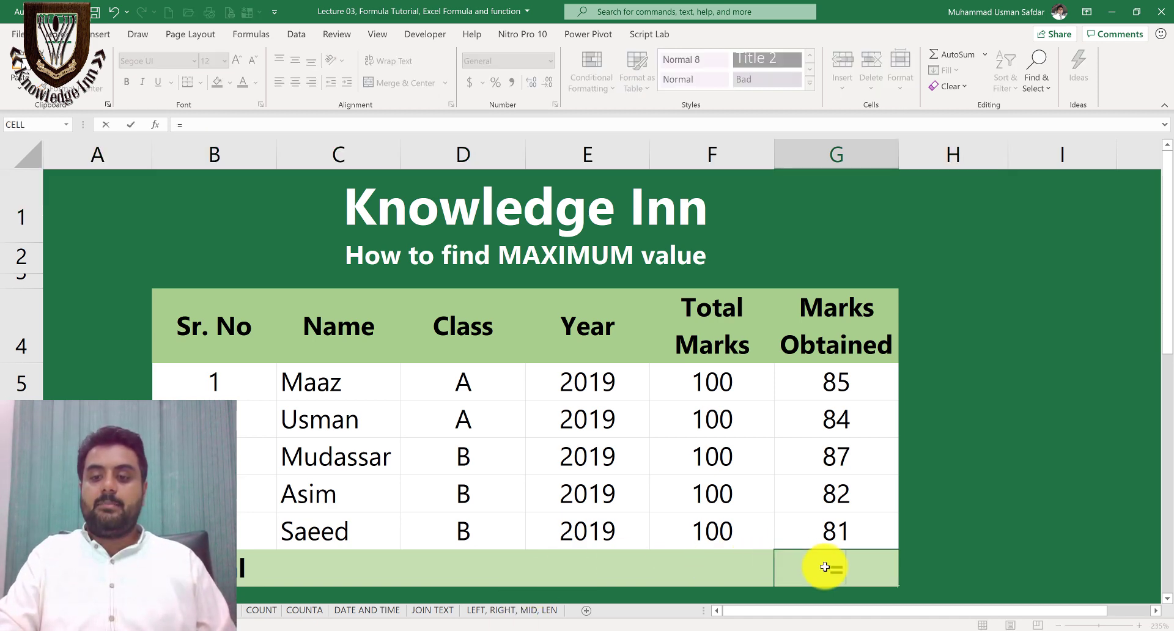
text(m)
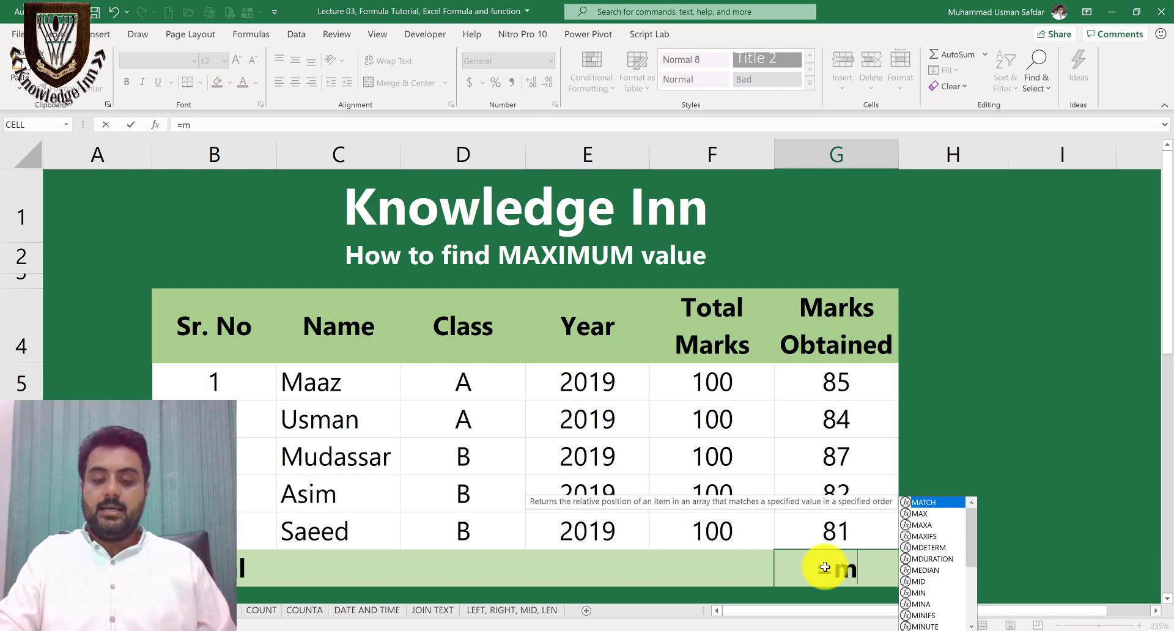
text(ax)
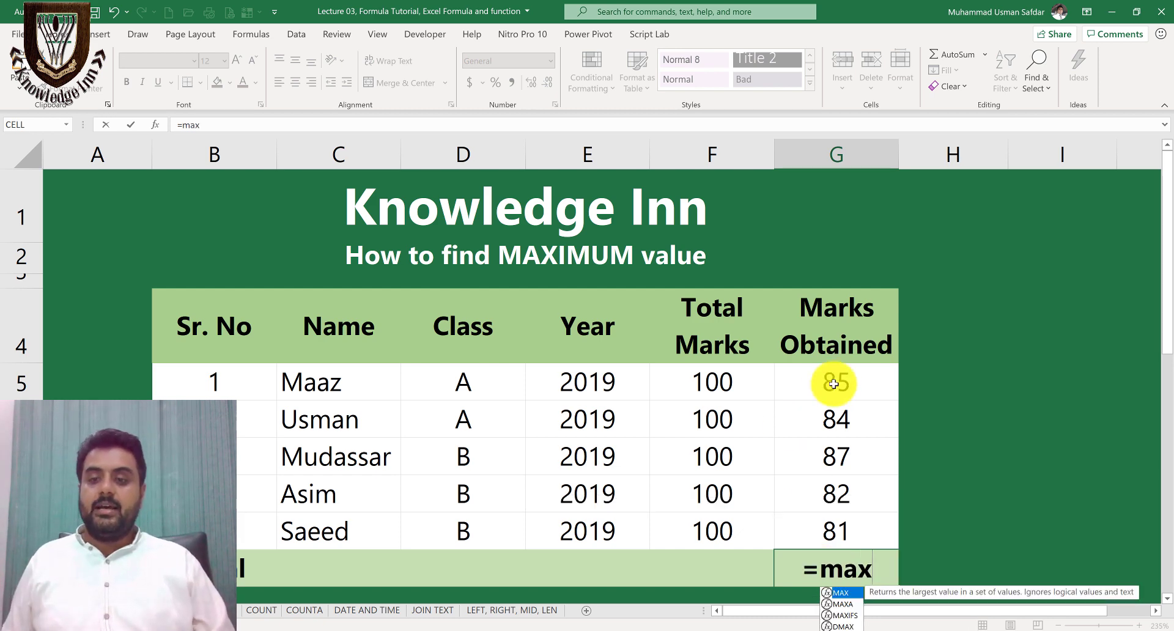
text(()
drag(835, 506, 836, 520)
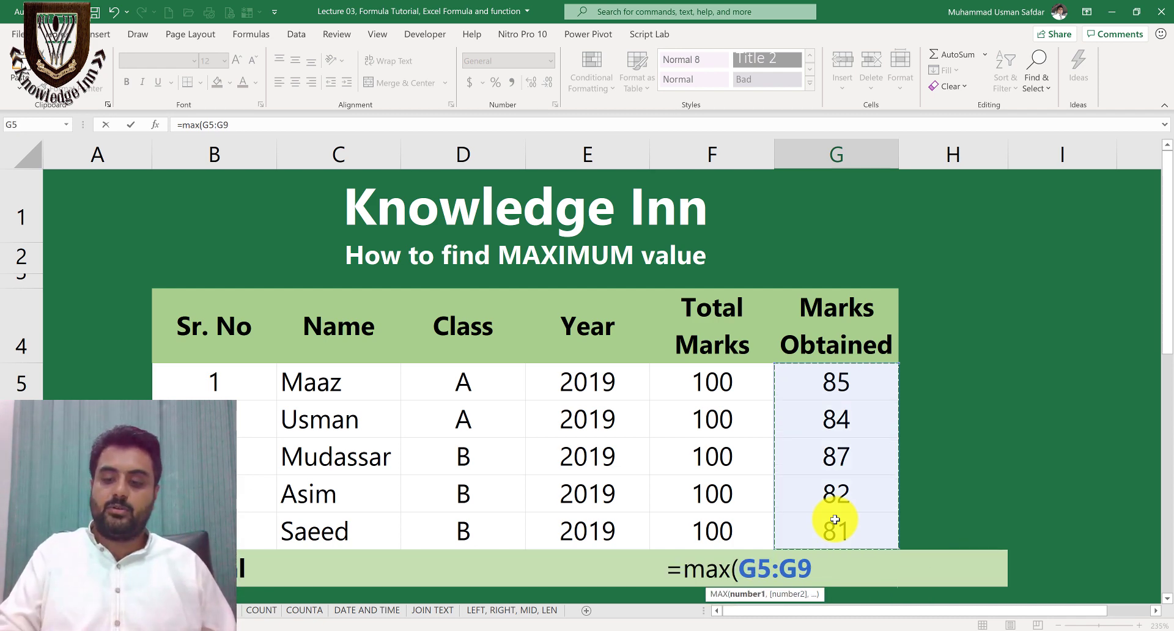
text())
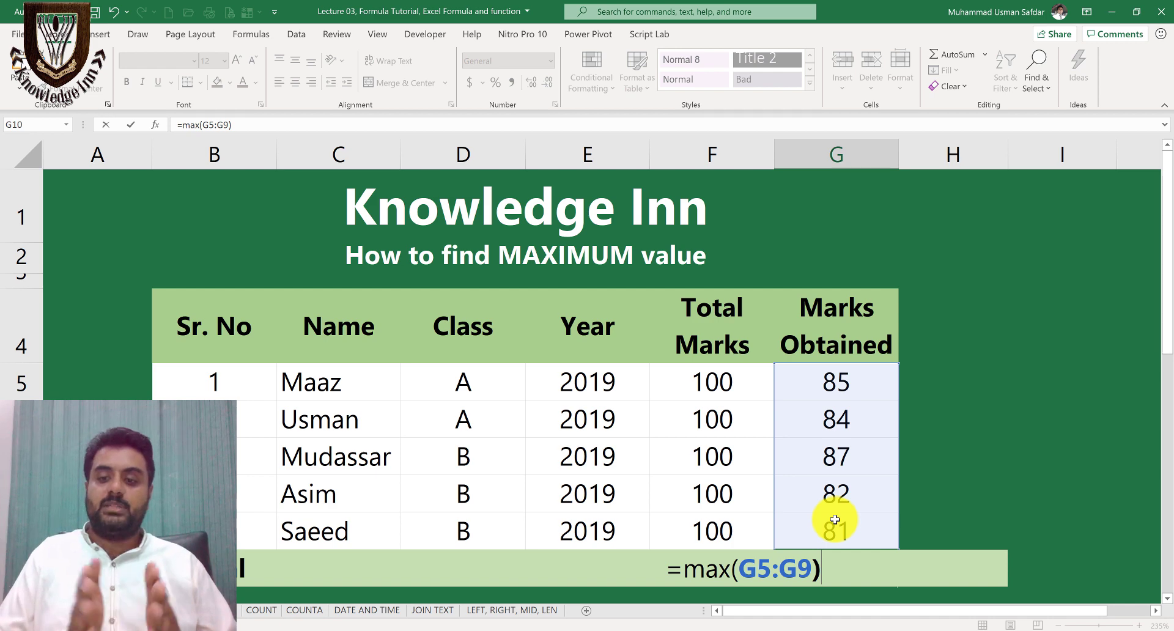
key(Return)
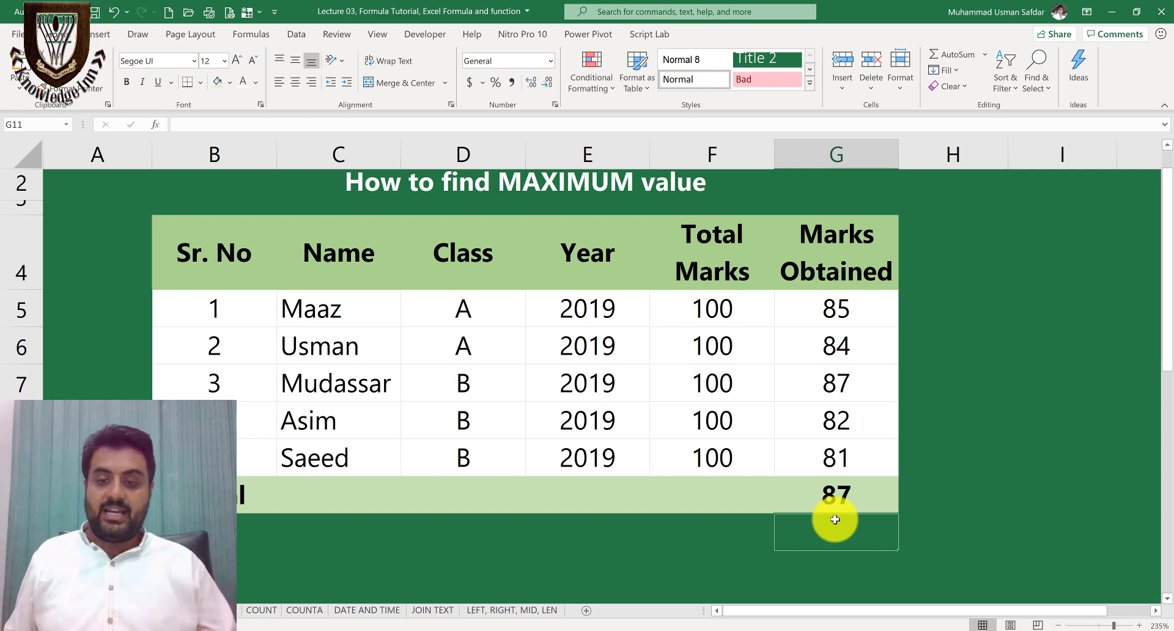
- On the MIN sheet, find the lowest mark obtained in G10 with the formula =MIN(G5:G9)
click(239, 604)
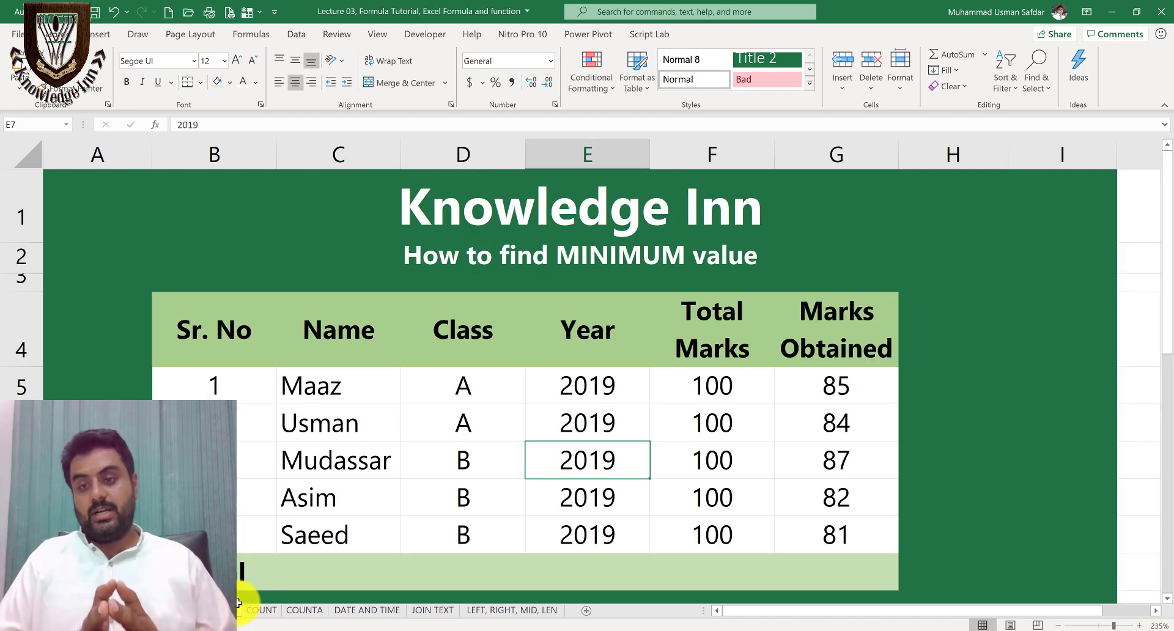
click(845, 567)
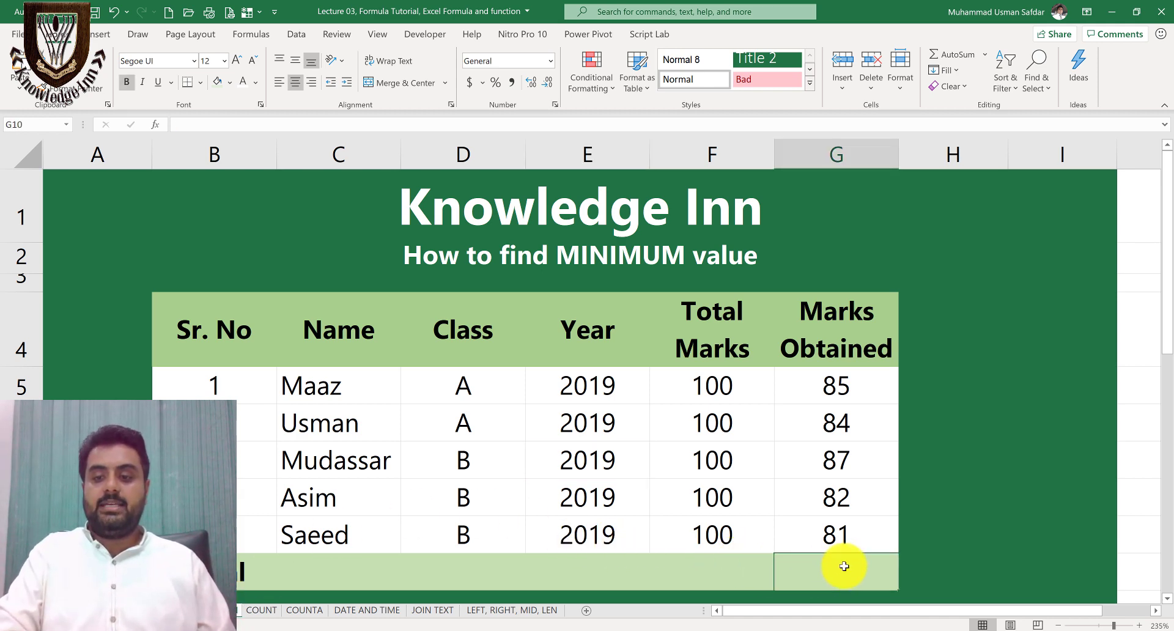
text(=min()
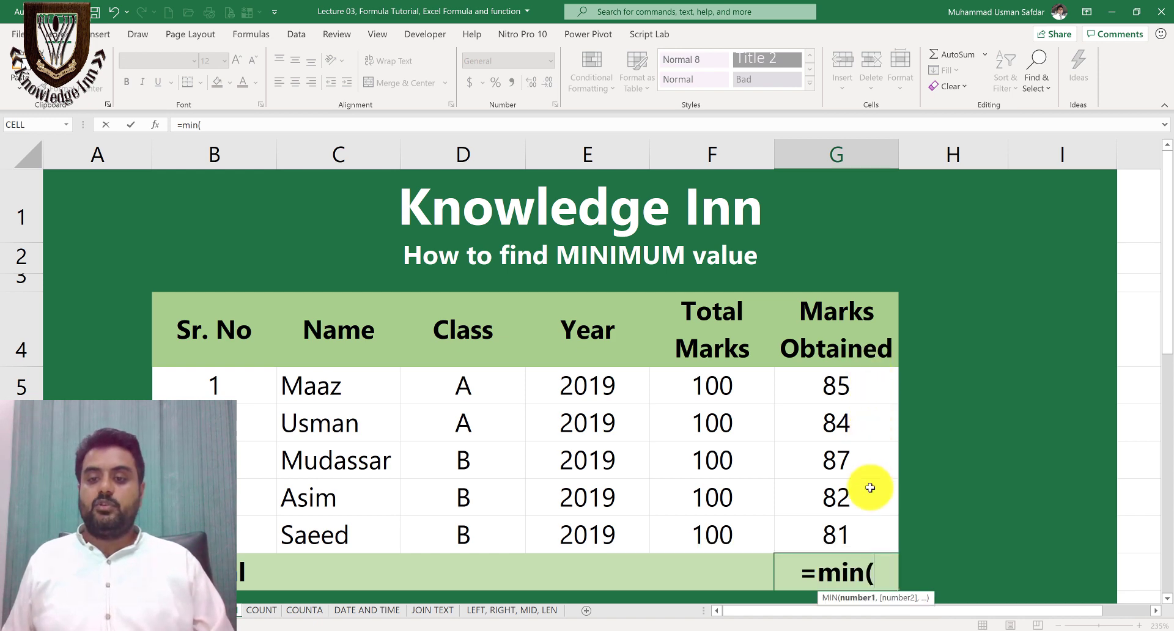
drag(871, 386, 870, 530)
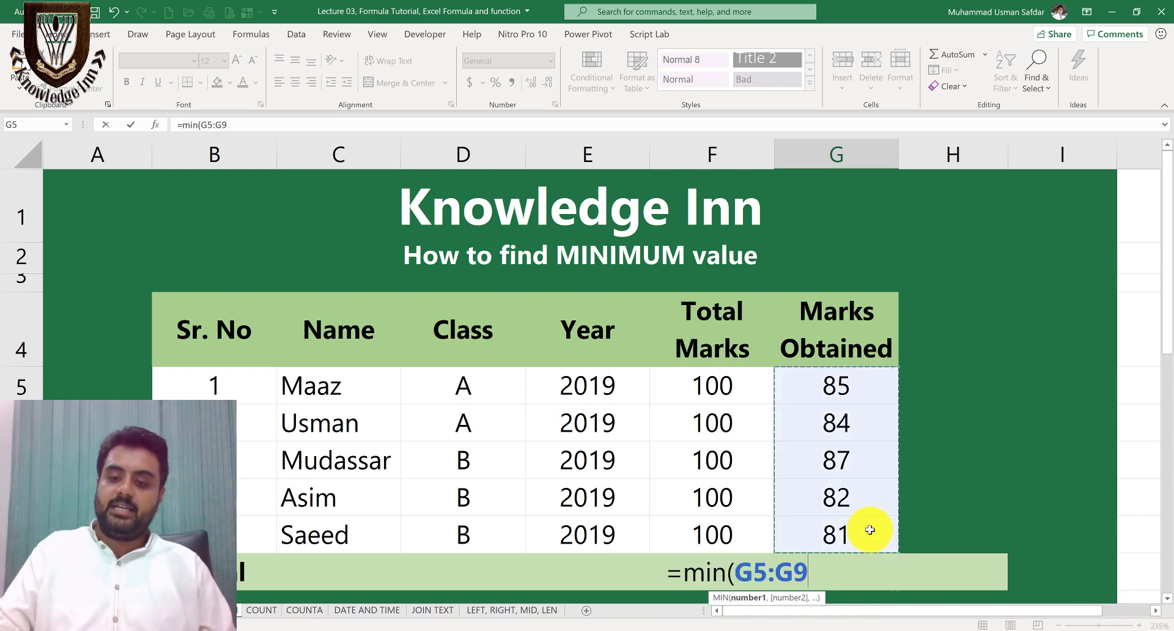
text())
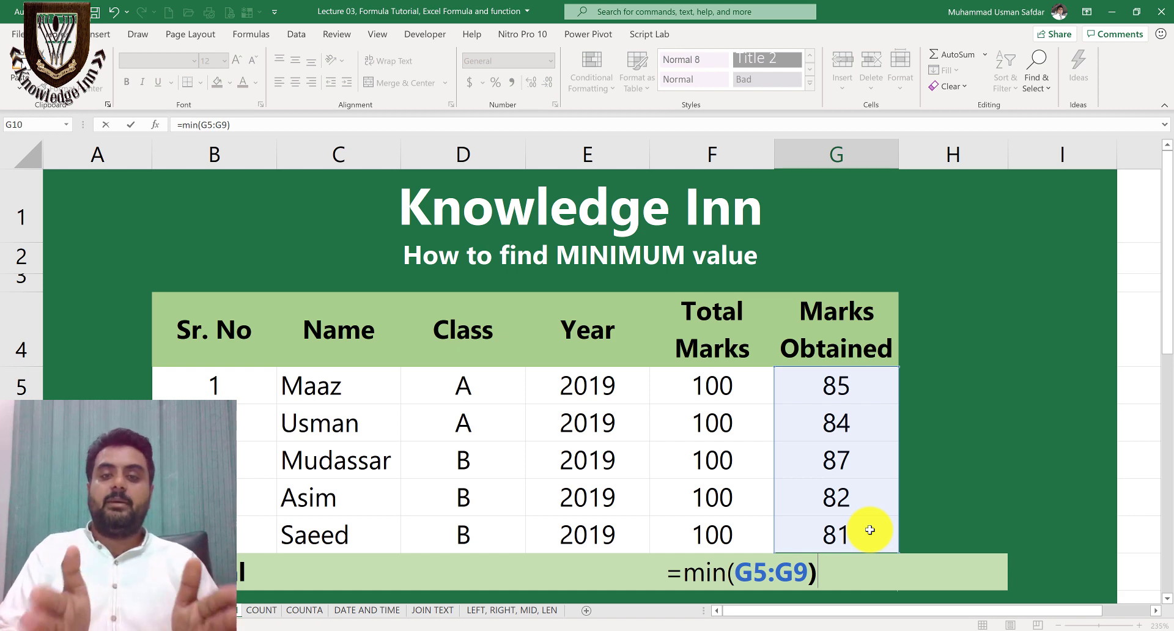
key(Return)
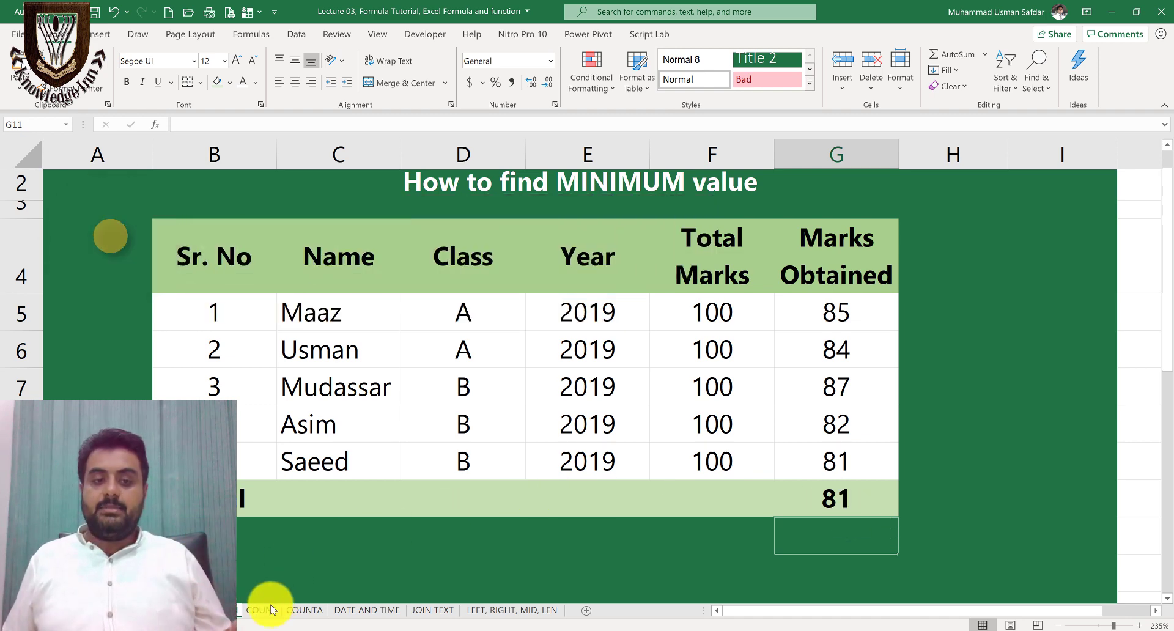
- Switch to the COUNT sheet and select cell G10 below the Marks Obtained column
key(ctrl+Page_Down)
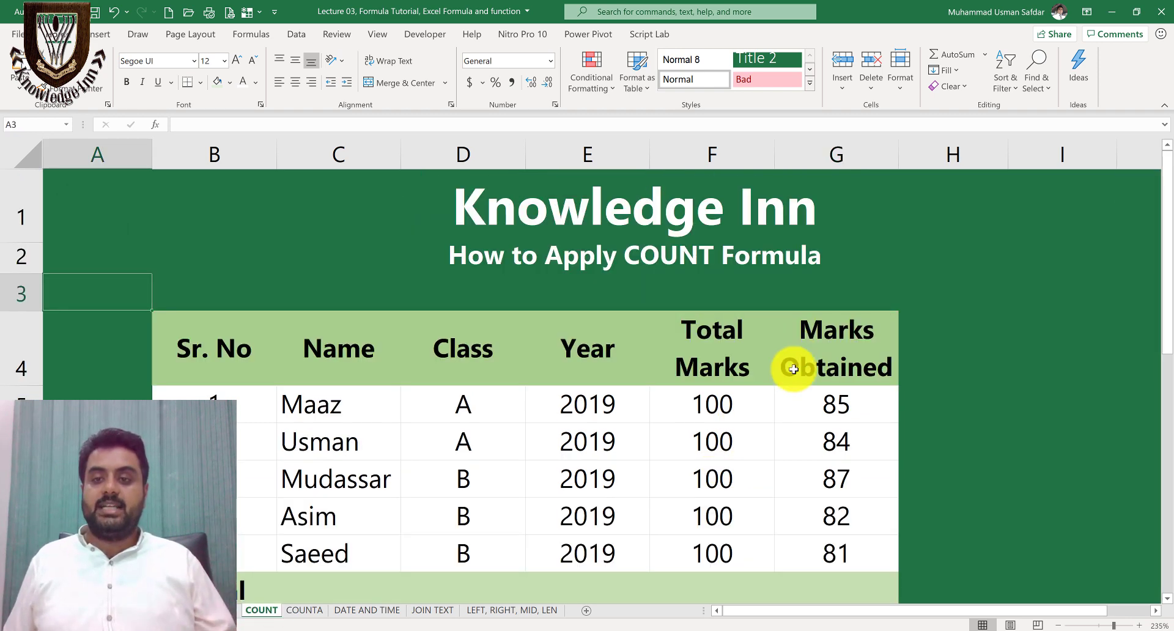
scroll(793, 349, down, 2)
scroll(823, 417, up, 2)
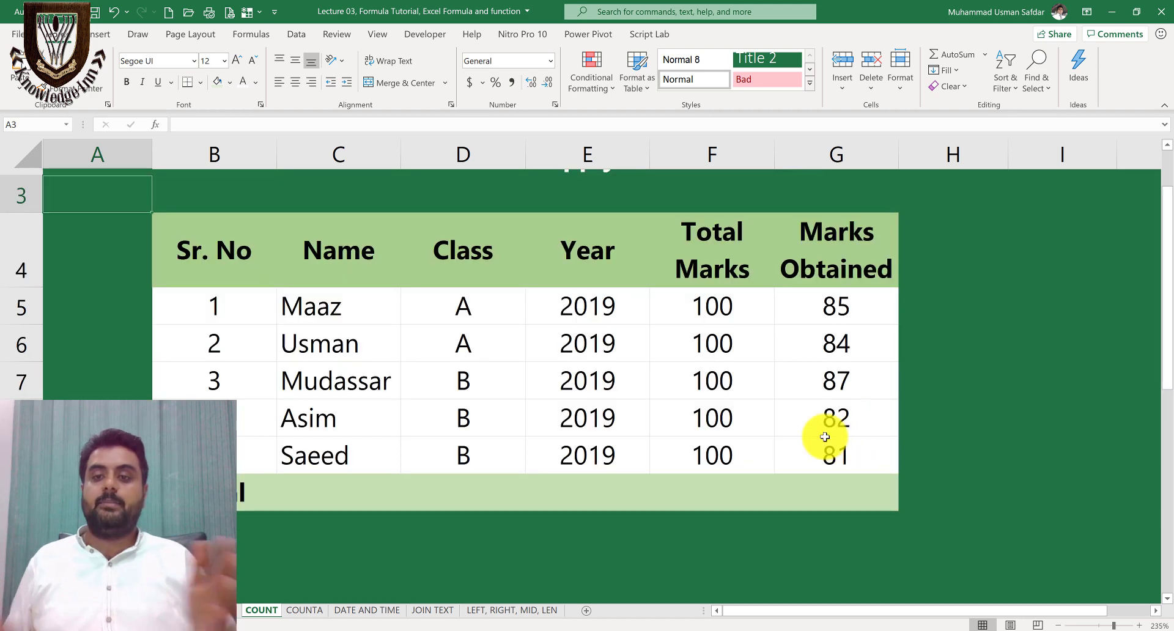
scroll(825, 437, down, 1)
click(825, 437)
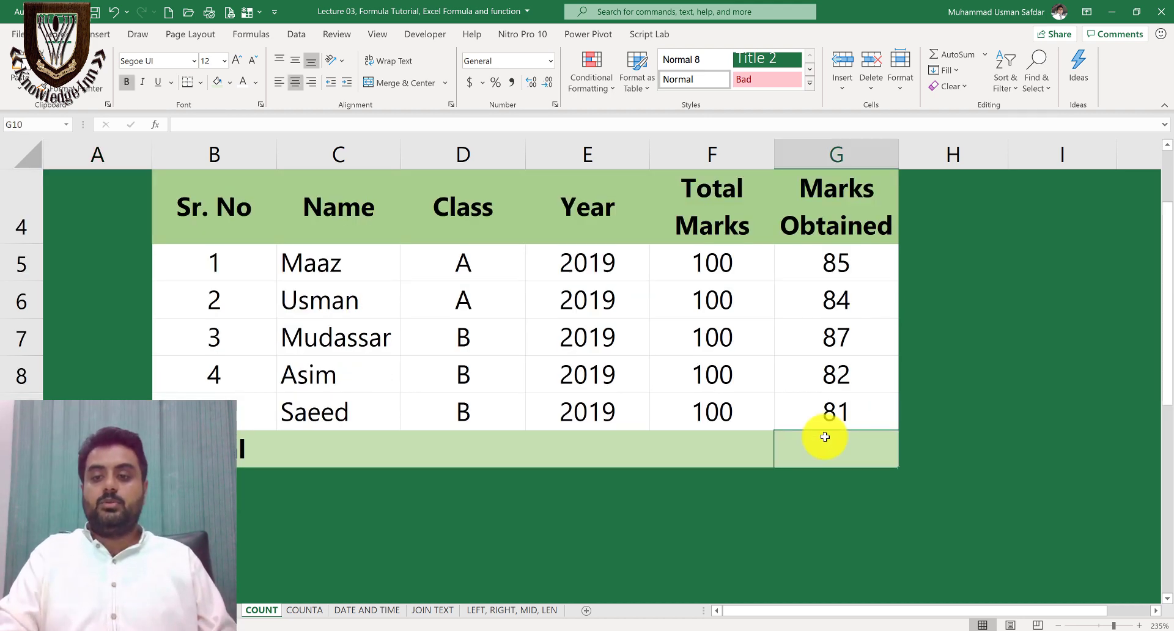
- Try to count the marks obtained in G10 with the formula =COUNT(G5:G90)
text(=cou)
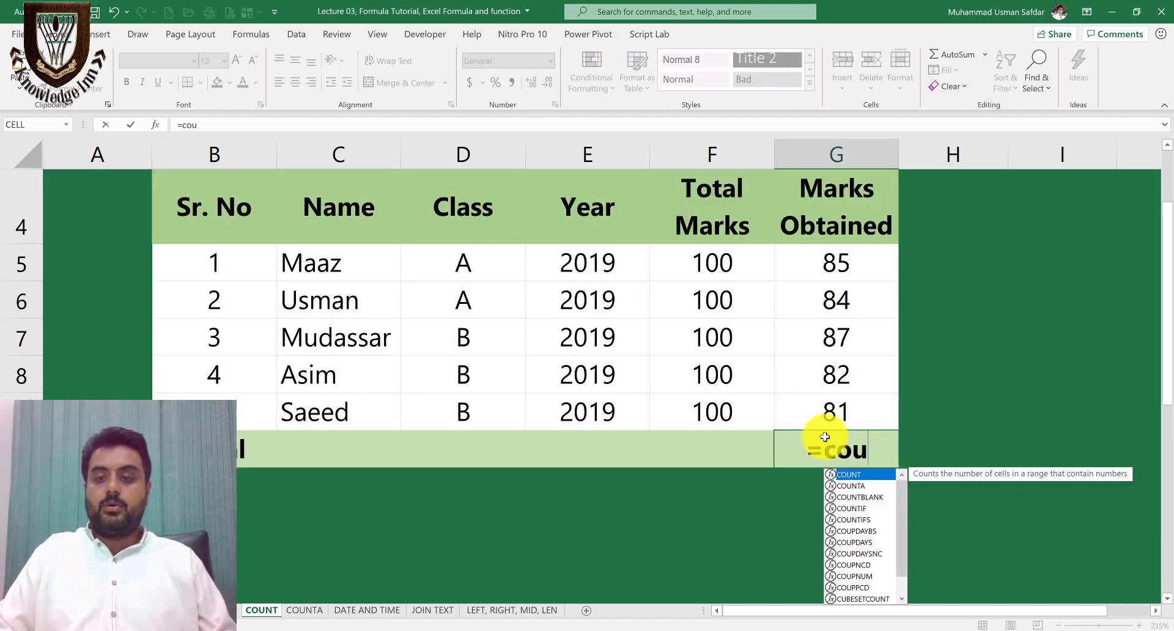
text(nt()
key(Up)
key(ctrl+shift+Up)
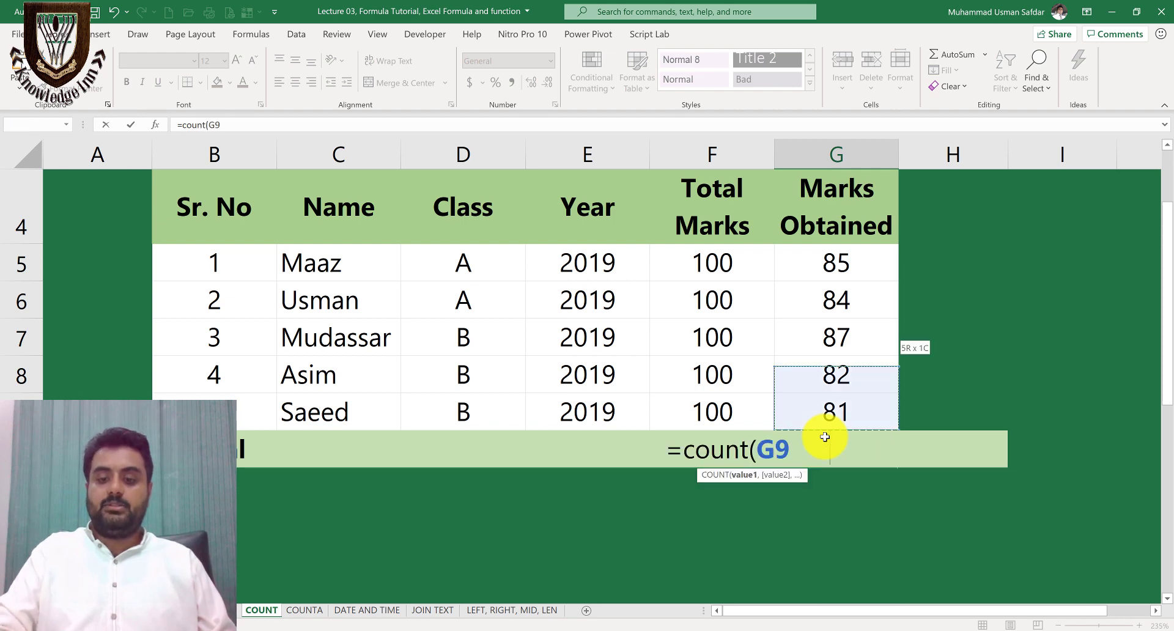
text(0)
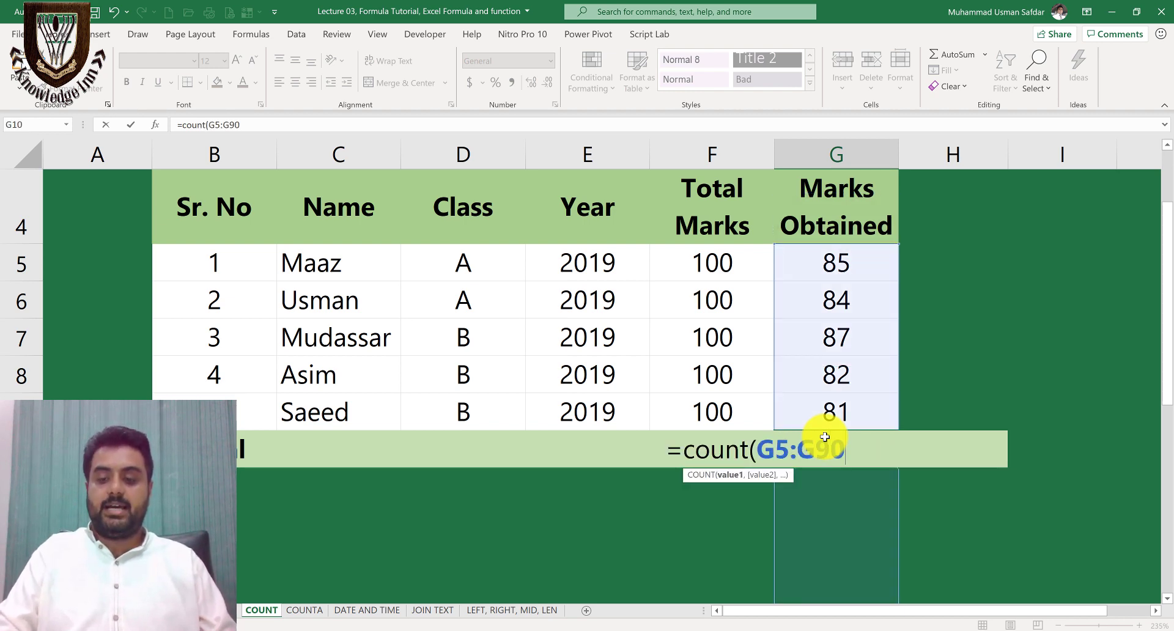
key(Return)
key(Return)
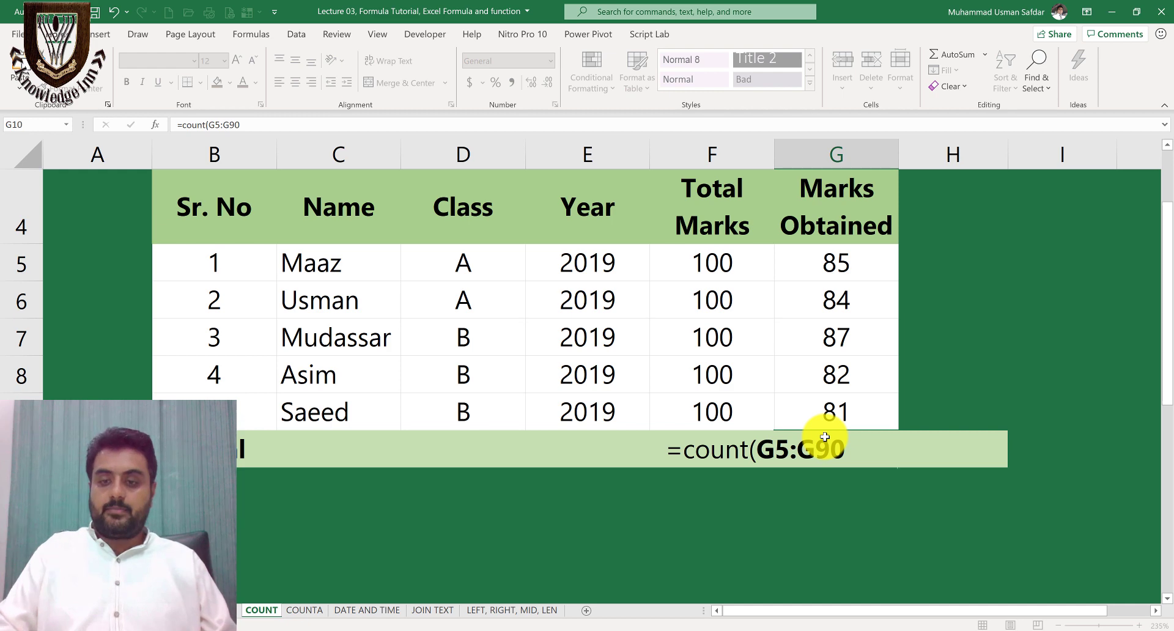
- Count the marks obtained in G10 by listing each cell individually in the formula =COUNT(G5,G6,G7,G8,G9)
click(825, 436)
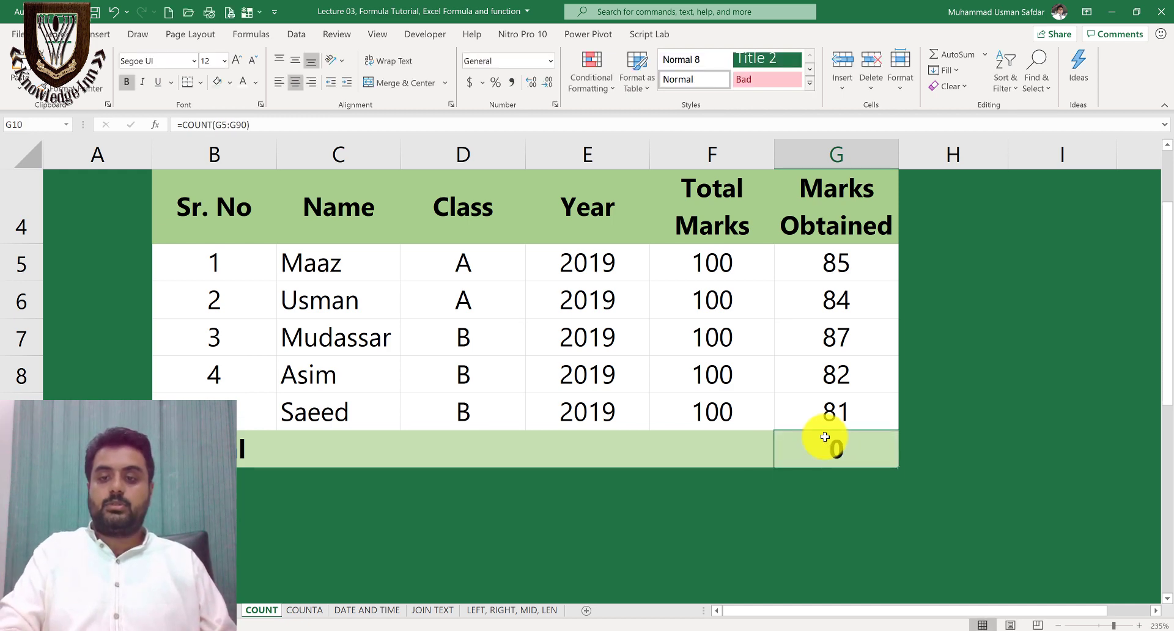
text(=count)
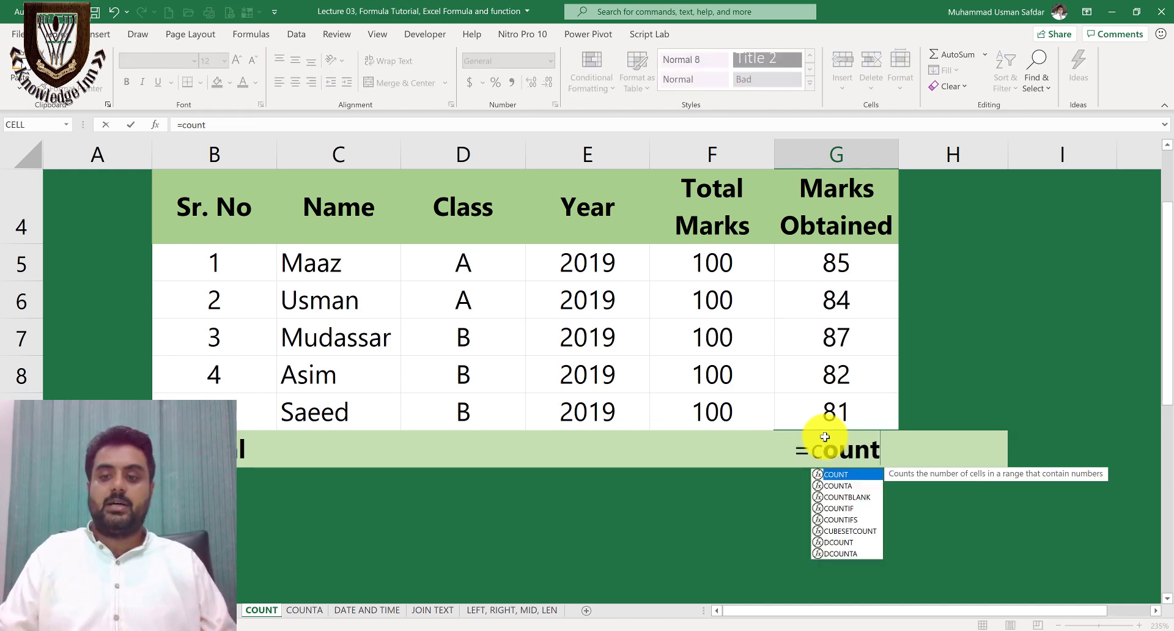
text(()
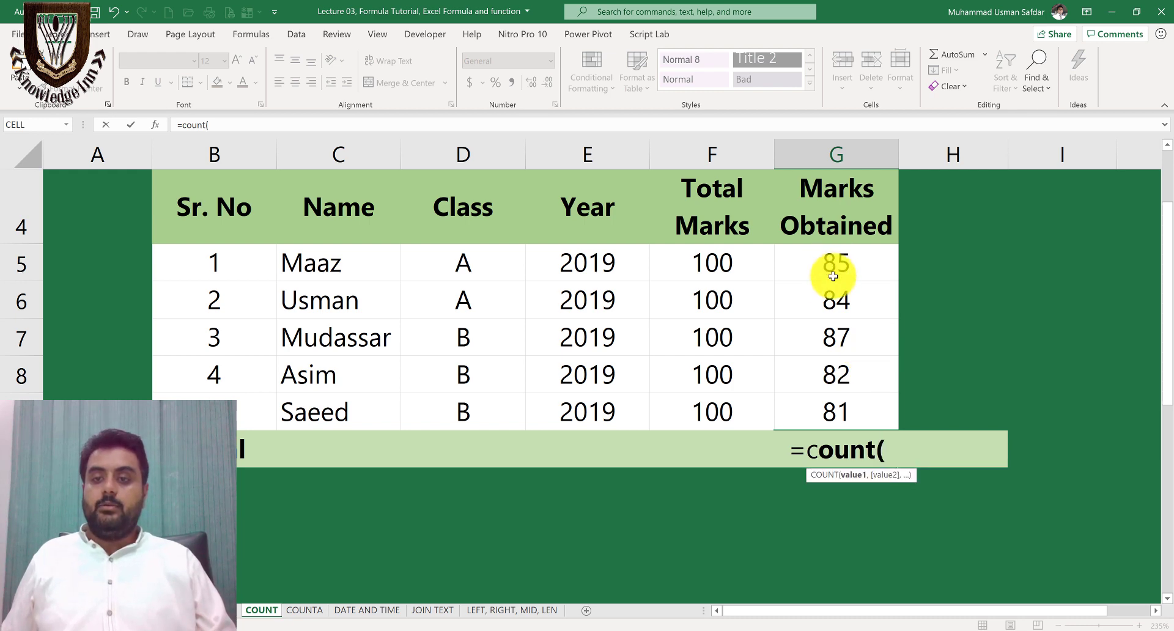
drag(836, 263, 836, 401)
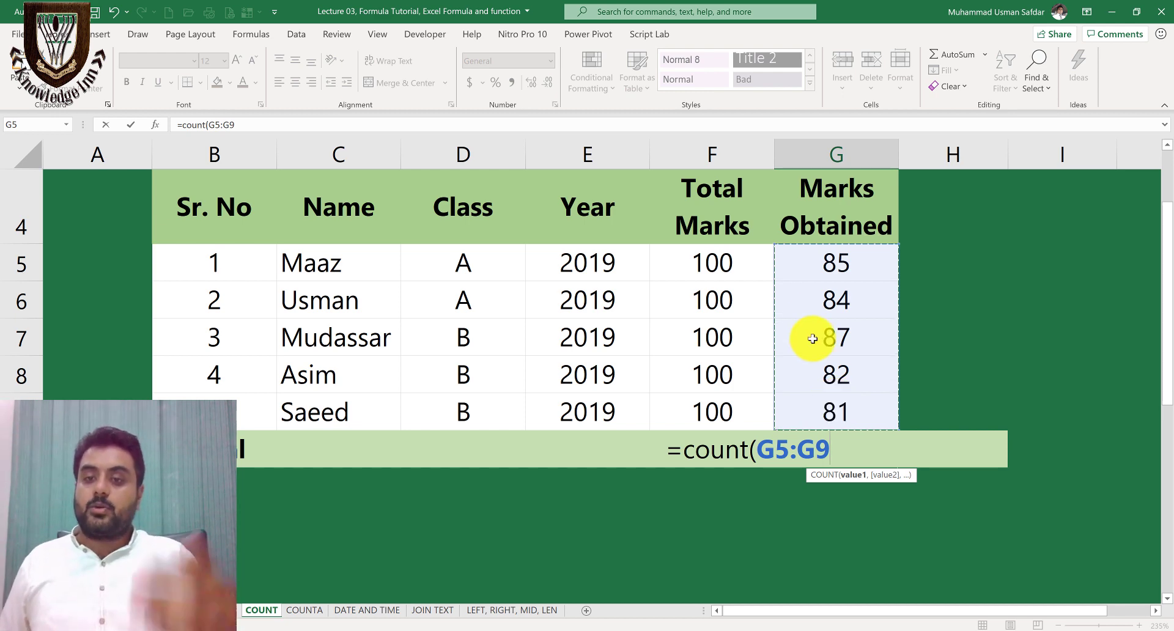
key(BackSpace)
key(BackSpace)
key(BackSpace)
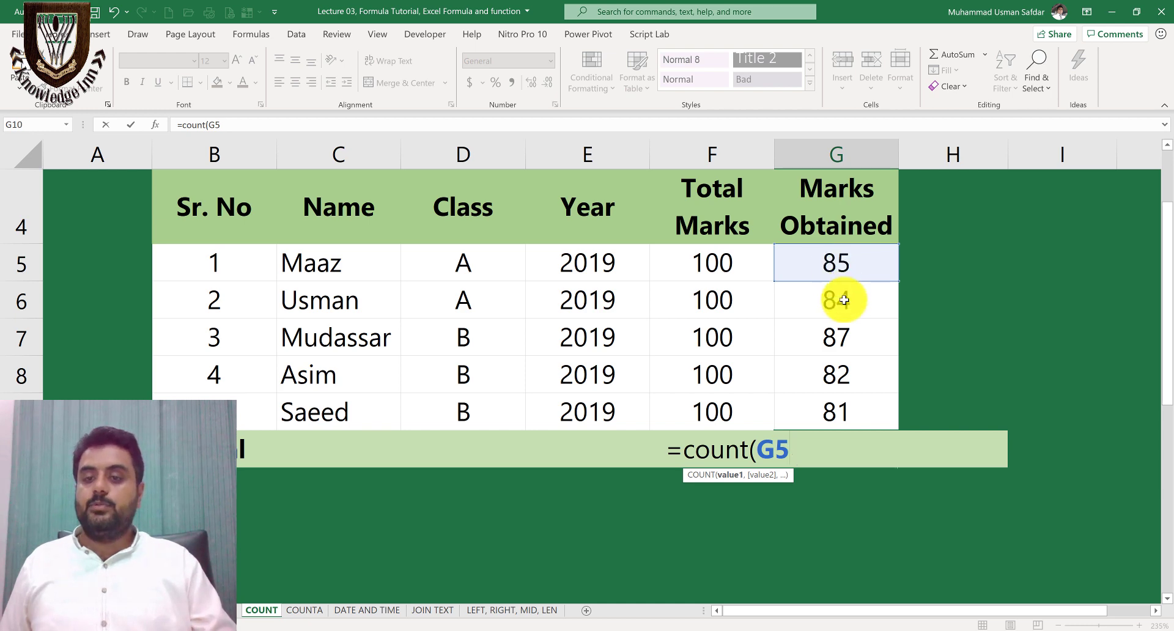
text(,G6,)
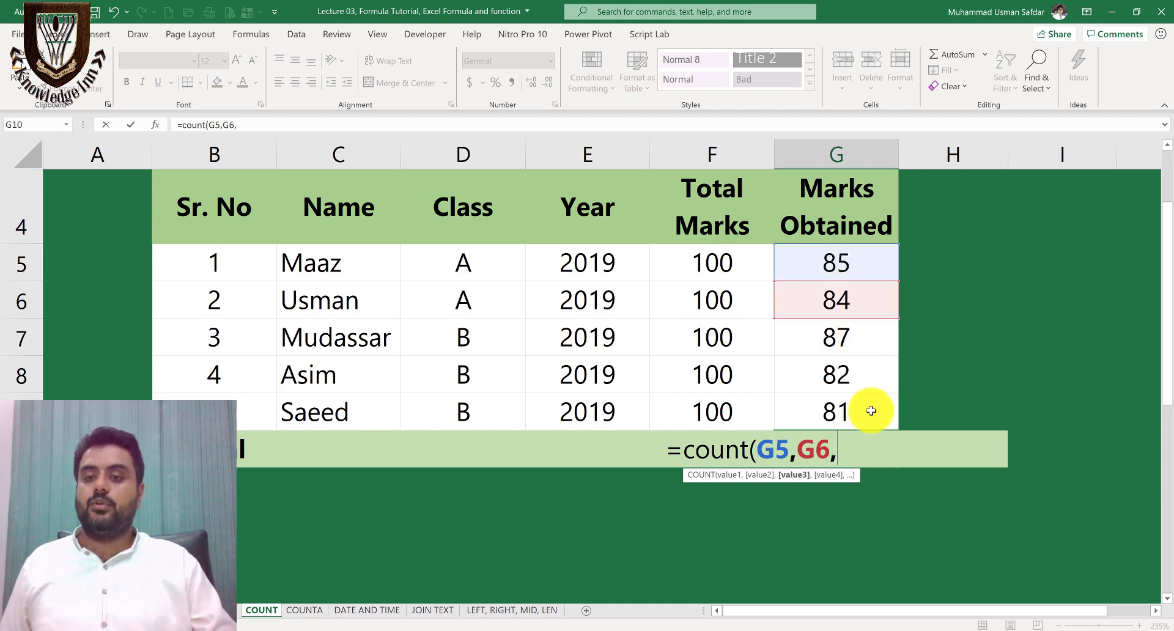
text(G7,G8,)
click(860, 411)
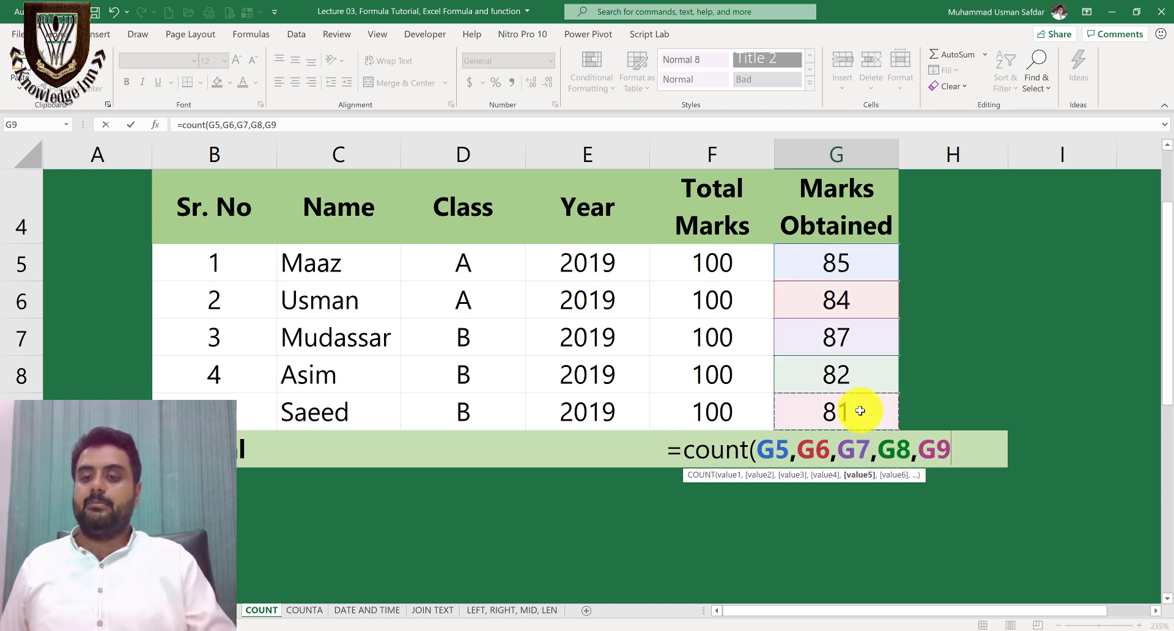
text())
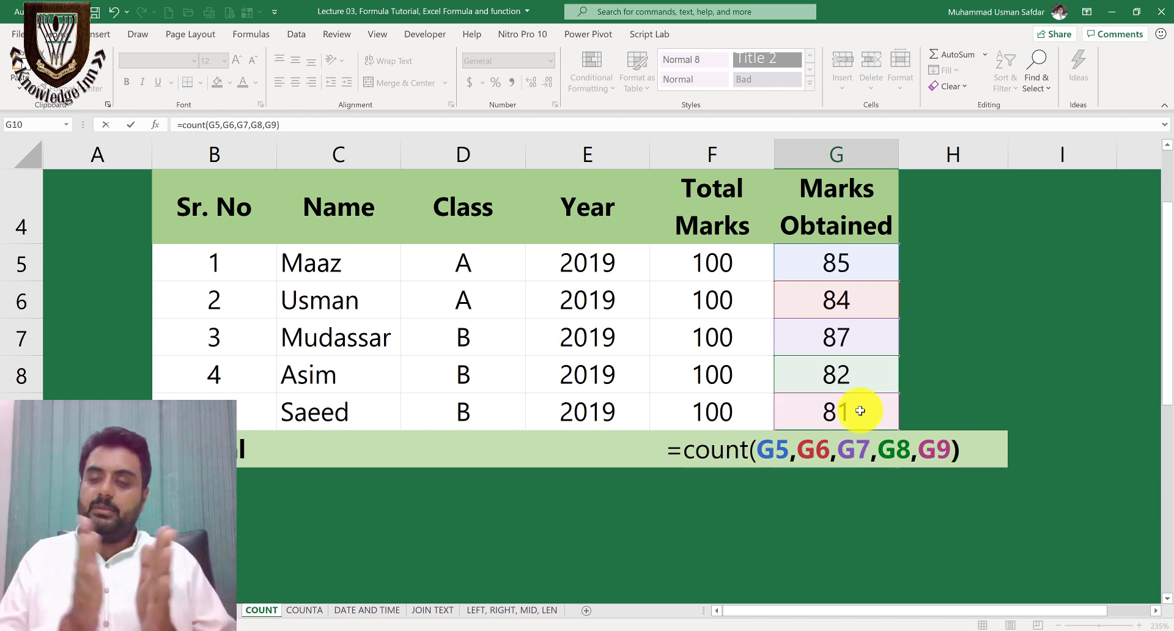
key(Return)
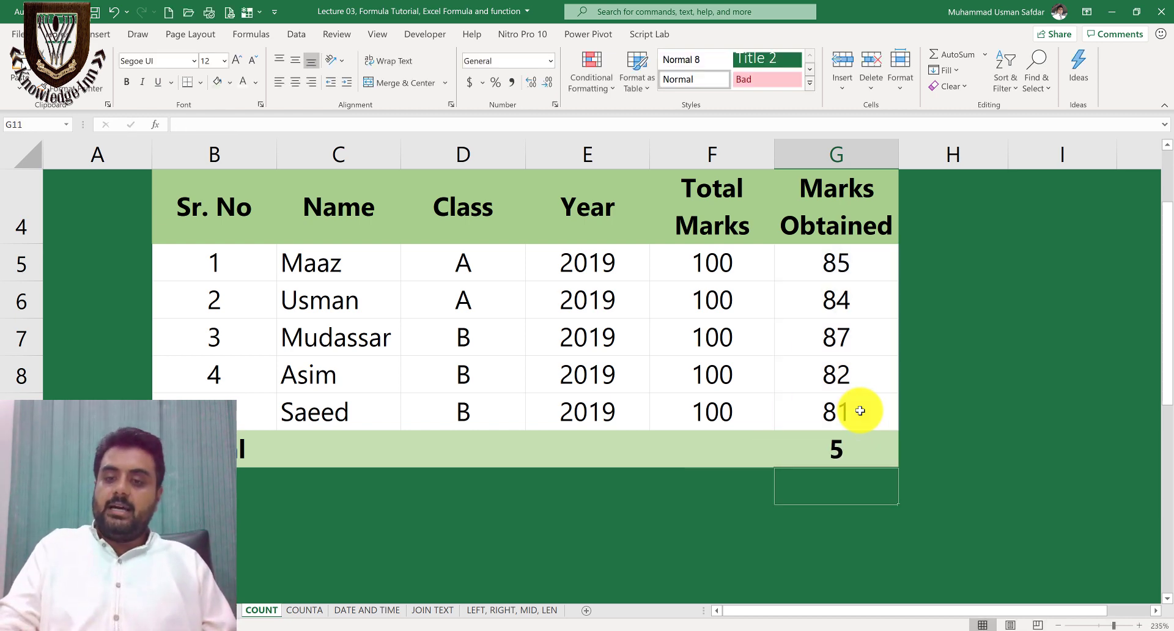
- Replace the formula in G10 with the range version =COUNT(G5:G9)
key(Up)
text(=)
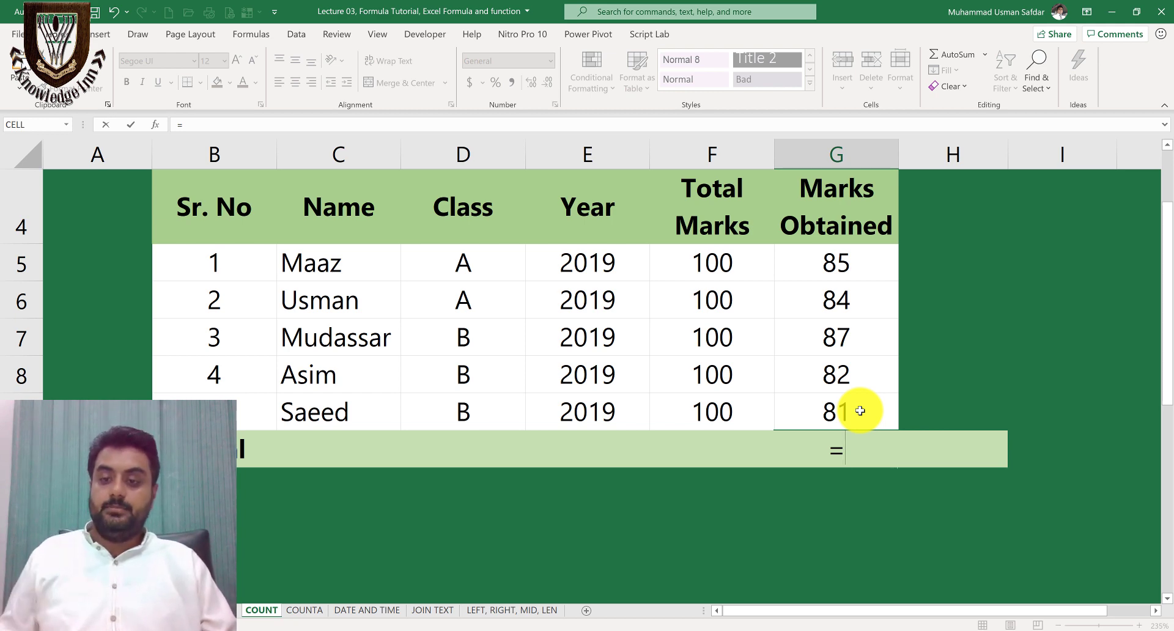
text(count()
drag(837, 263, 840, 409)
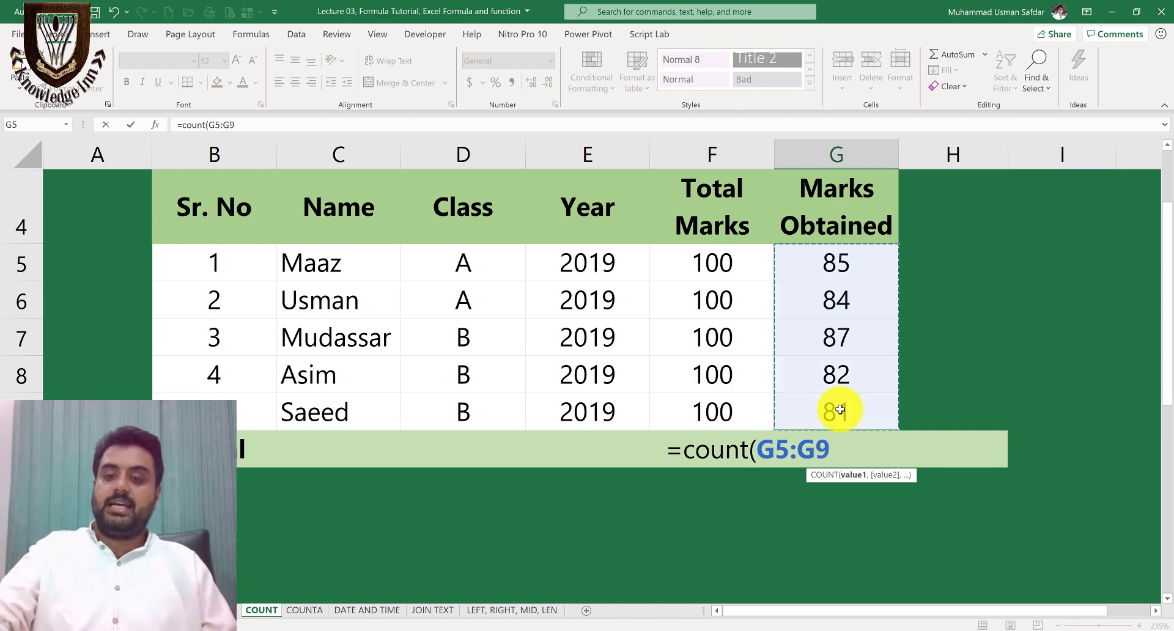
text())
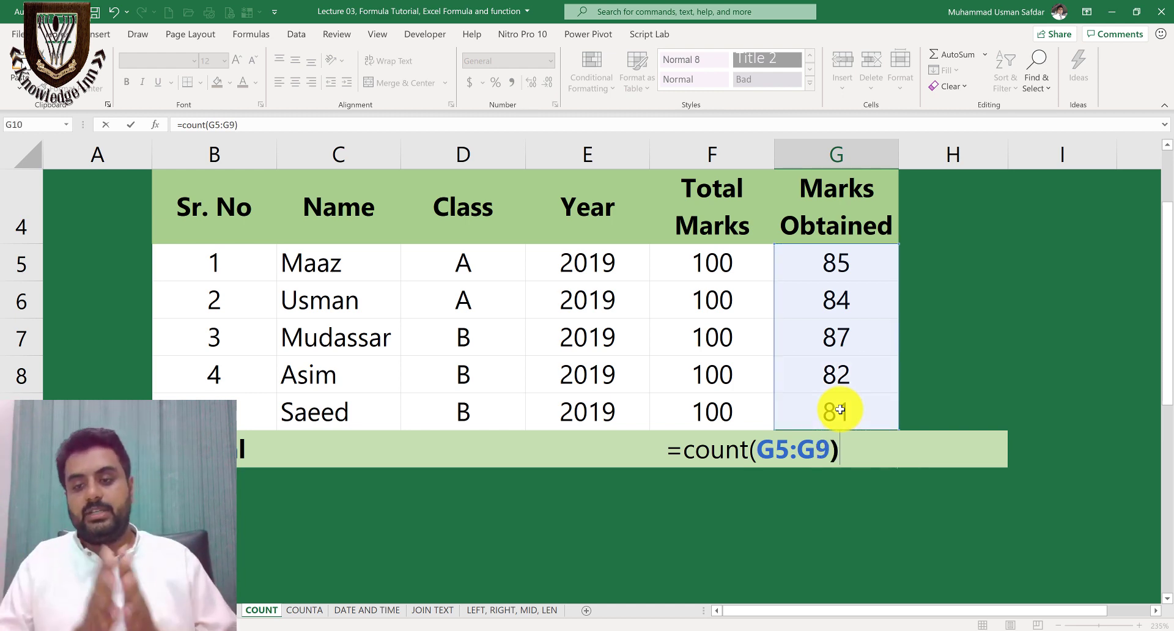
key(Return)
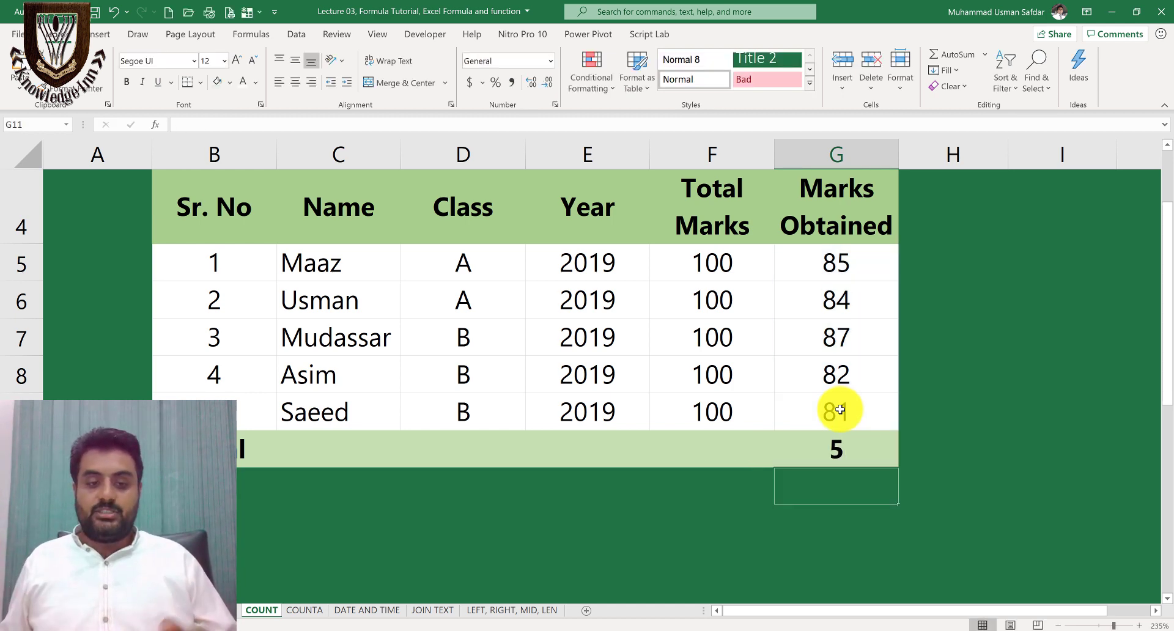
- On the COUNTA sheet, count the numeric entries of the Marks Obtained column in G10 with the formula =COUNT(G5:G9)
click(304, 609)
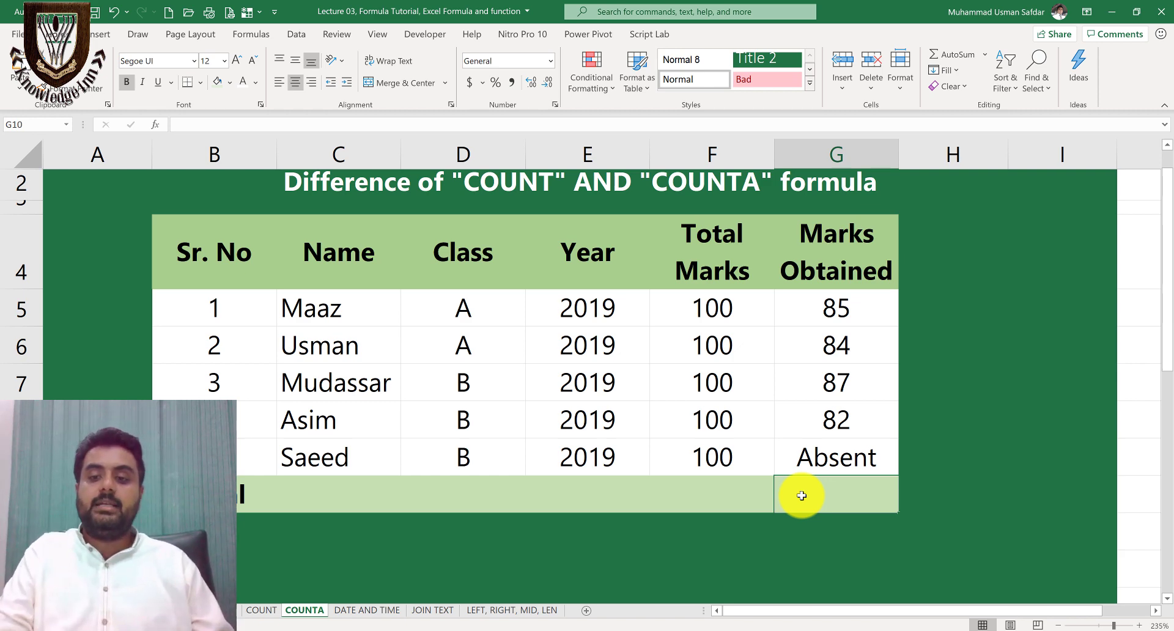
text(=co)
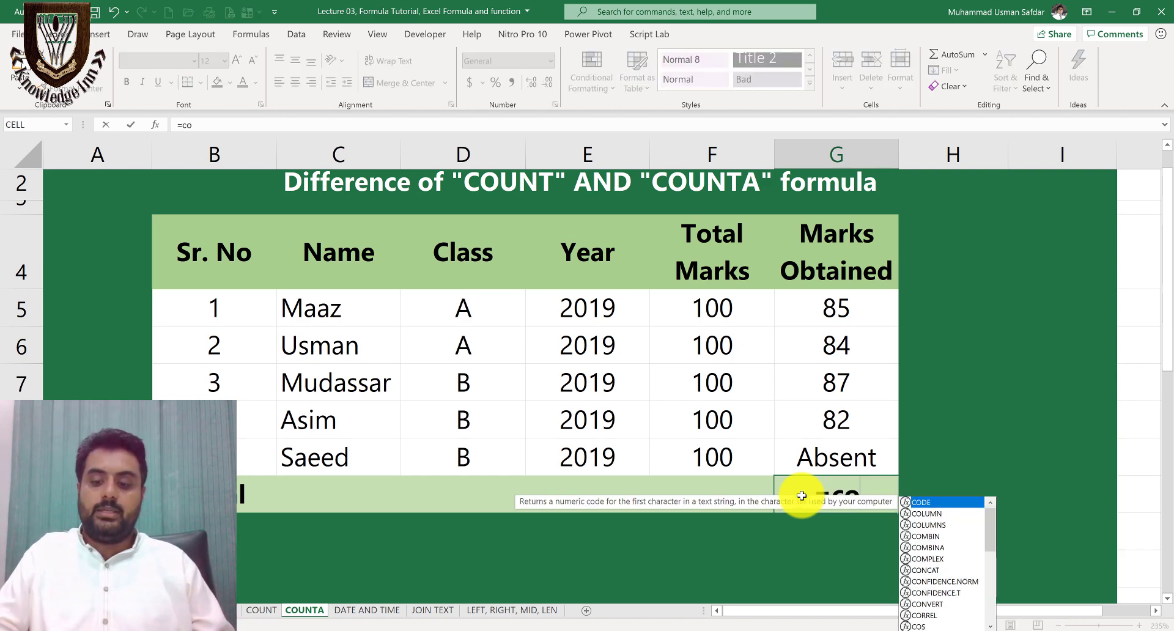
text(unt()
key(Up)
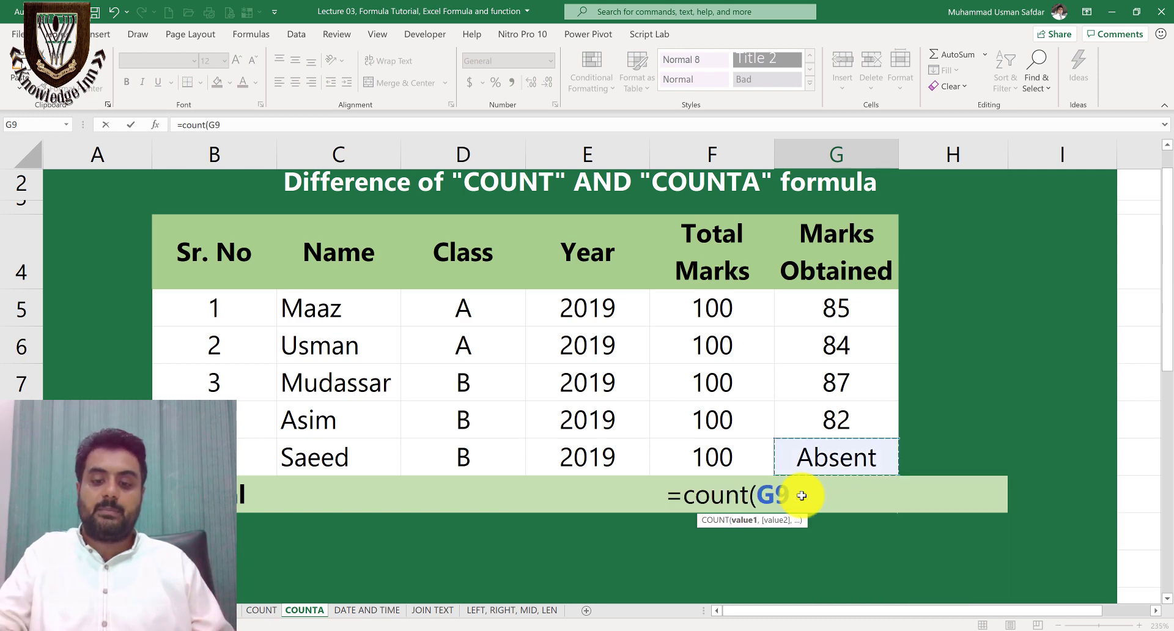
key(shift+Up)
key(shift+Up)
key(shift+Up)
key(shift+Up)
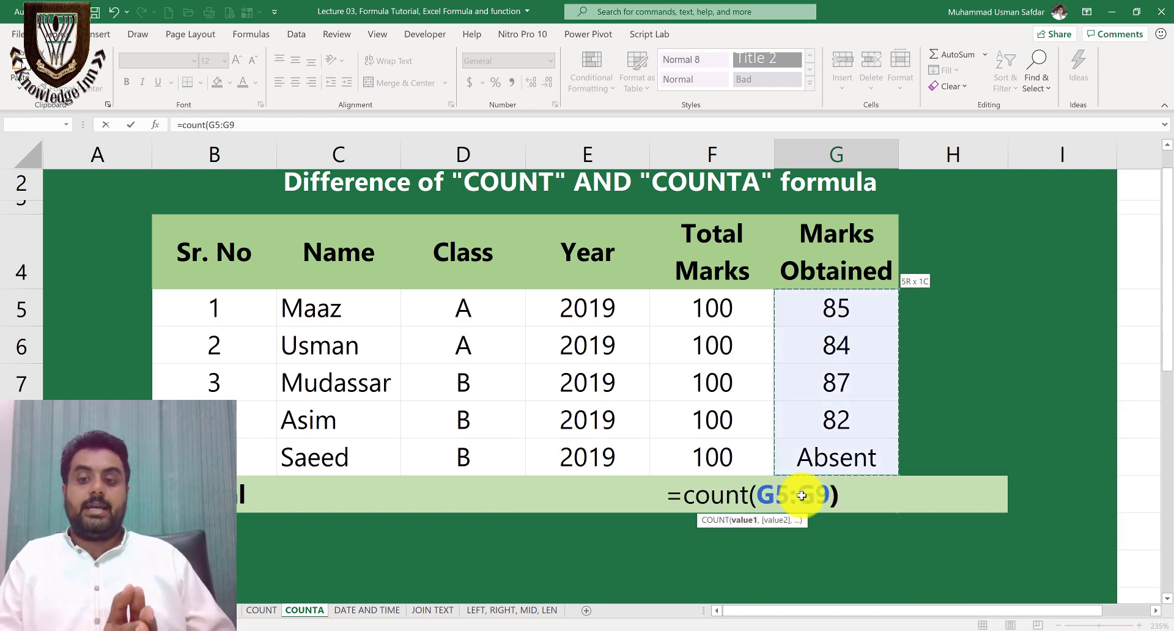
text())
key(Return)
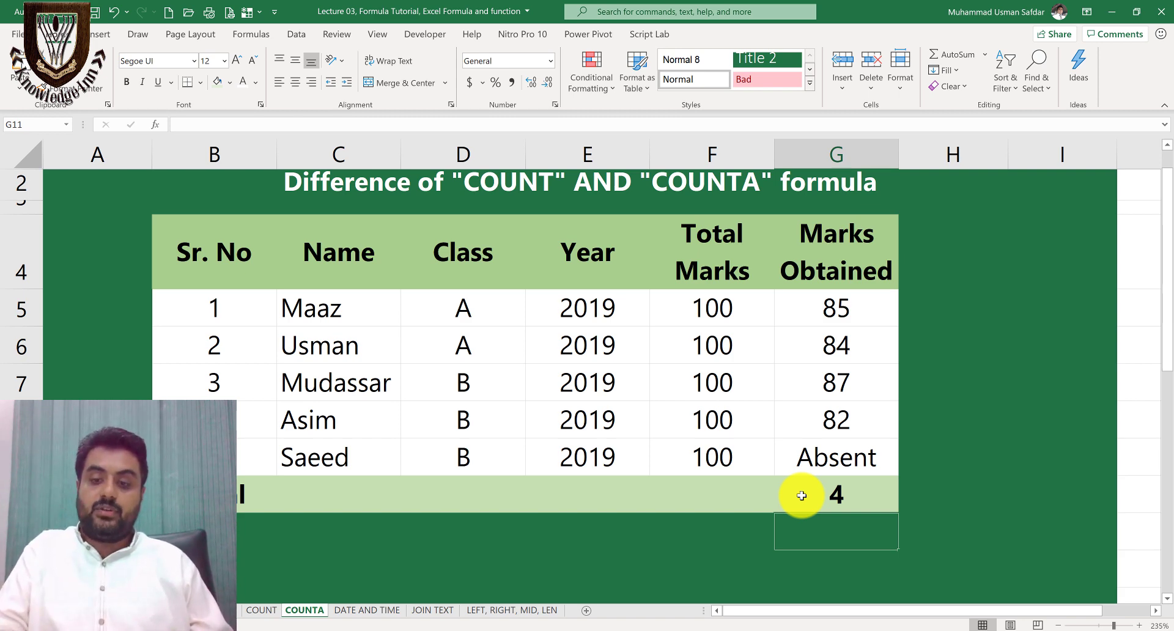
- Replace the formula in G10 with =COUNTA(G5:G9) to count all non-empty entries of the Marks Obtained column
click(802, 495)
text(=)
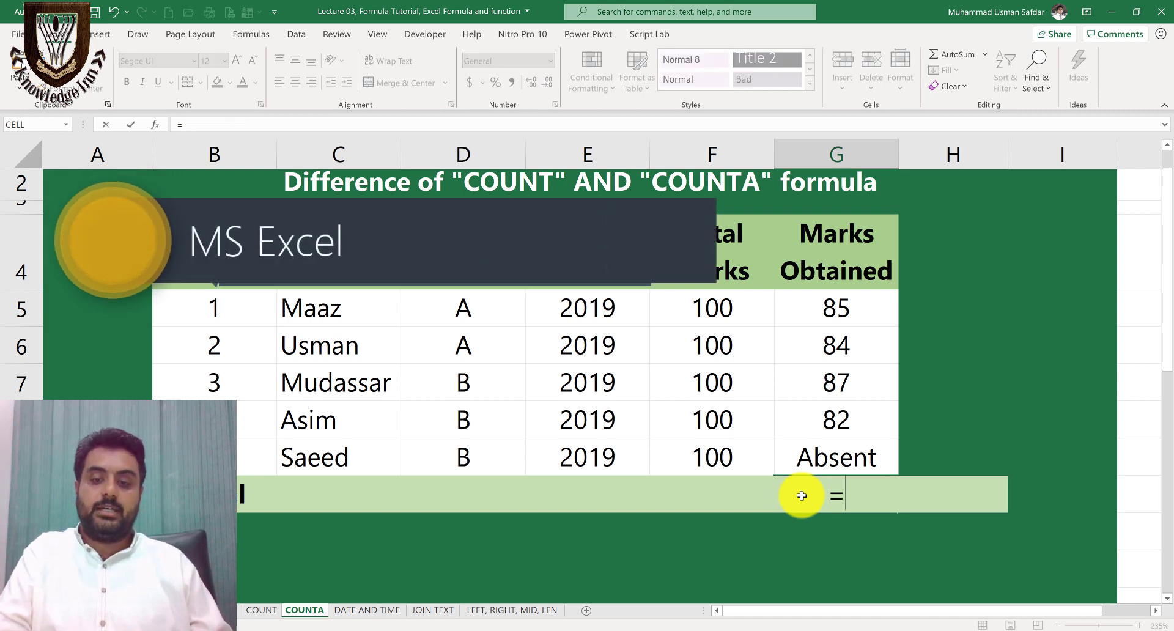
text(counta)
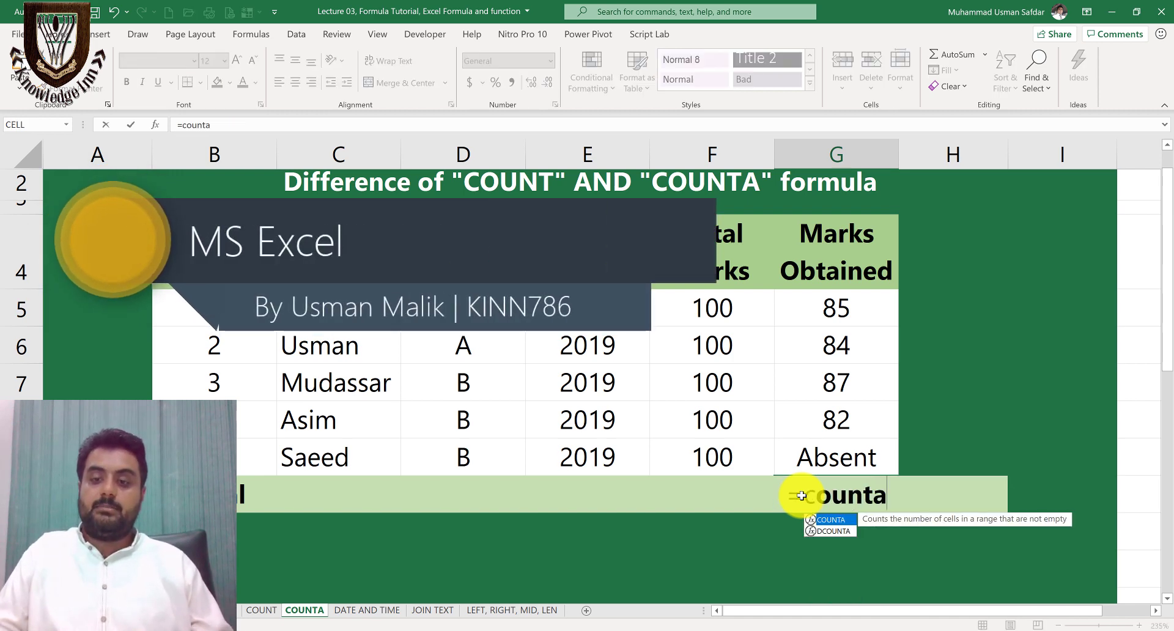
text(()
key(Up)
key(shift+Up)
key(shift+Up)
key(shift+Up)
key(shift+Up)
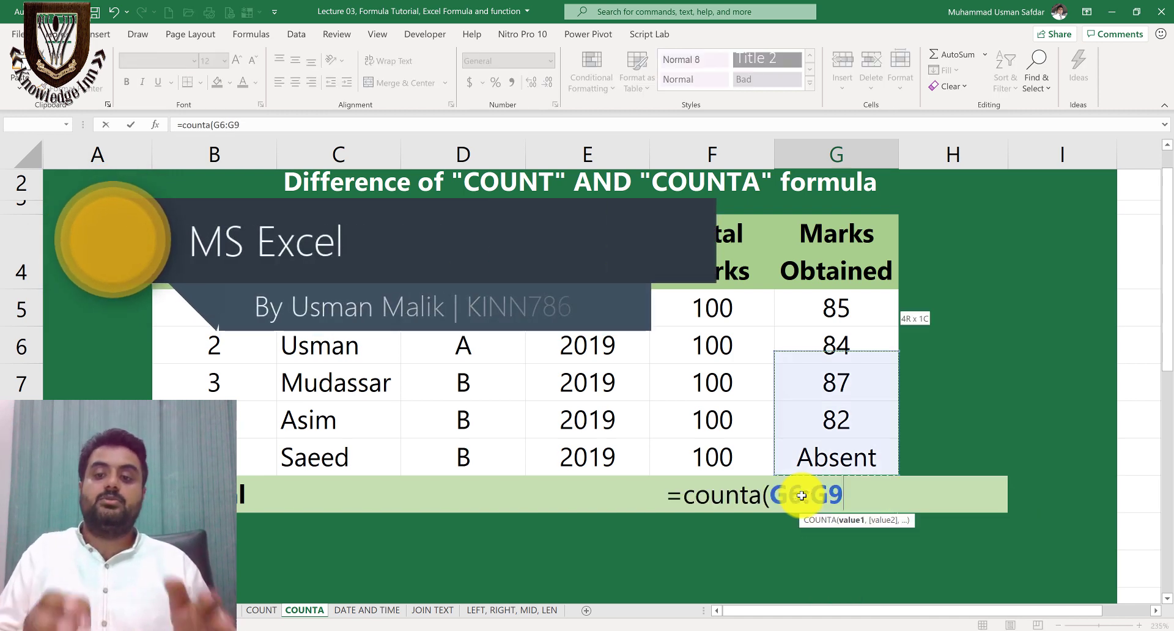
text())
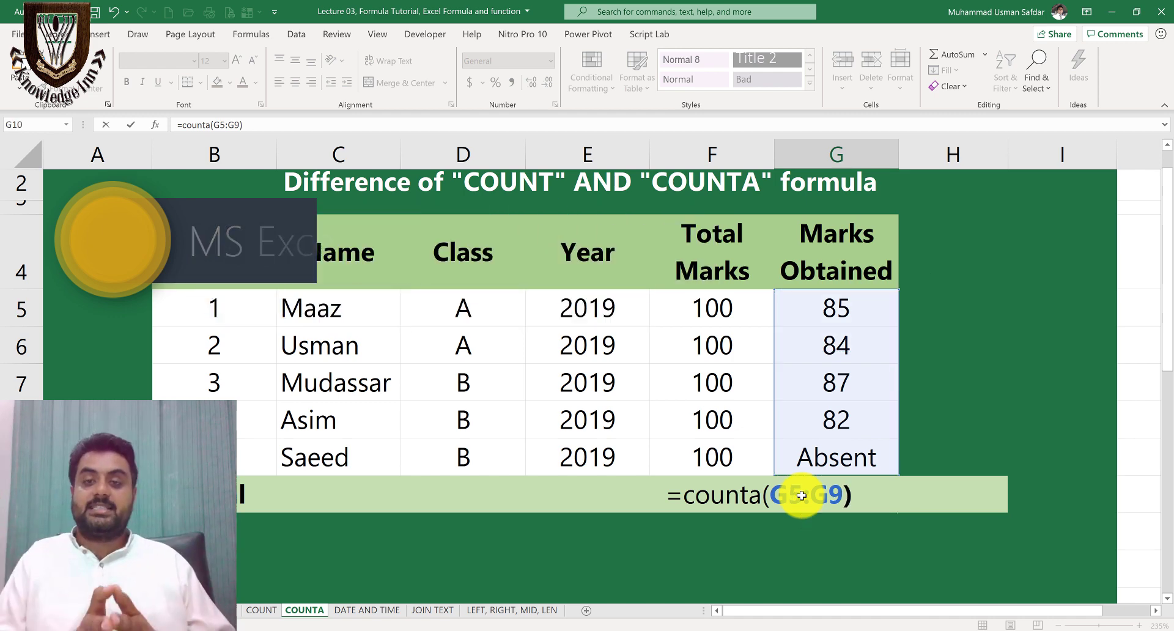
key(Return)
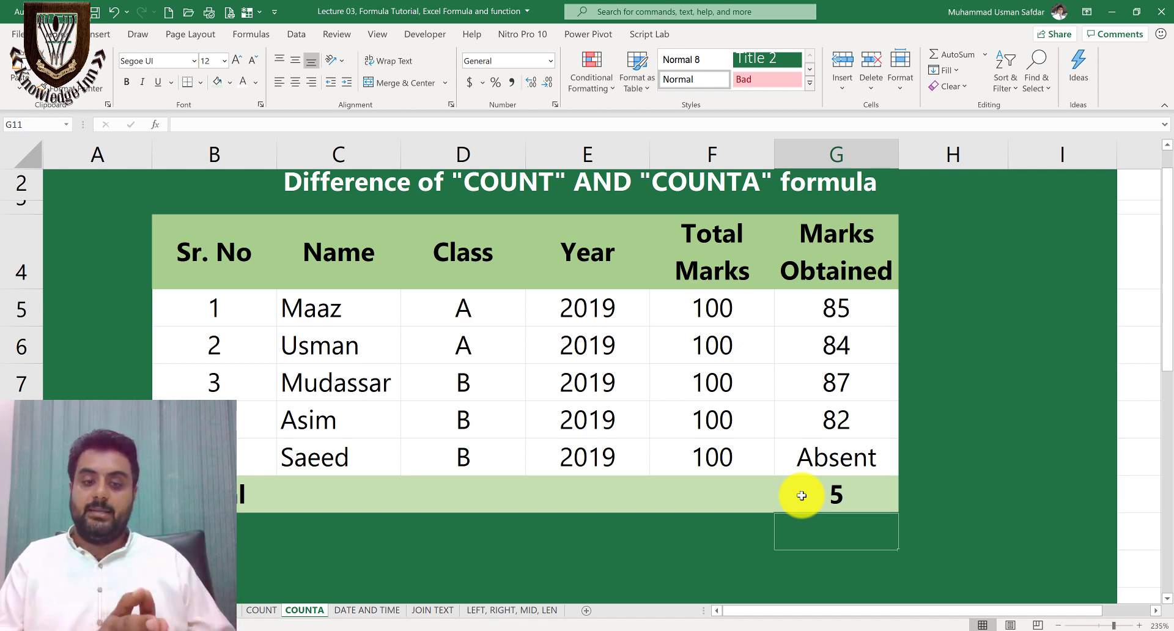
- On the DATE AND TIME sheet, replace the fixed date of the letter in J5 with the formula =TODAY()
click(367, 610)
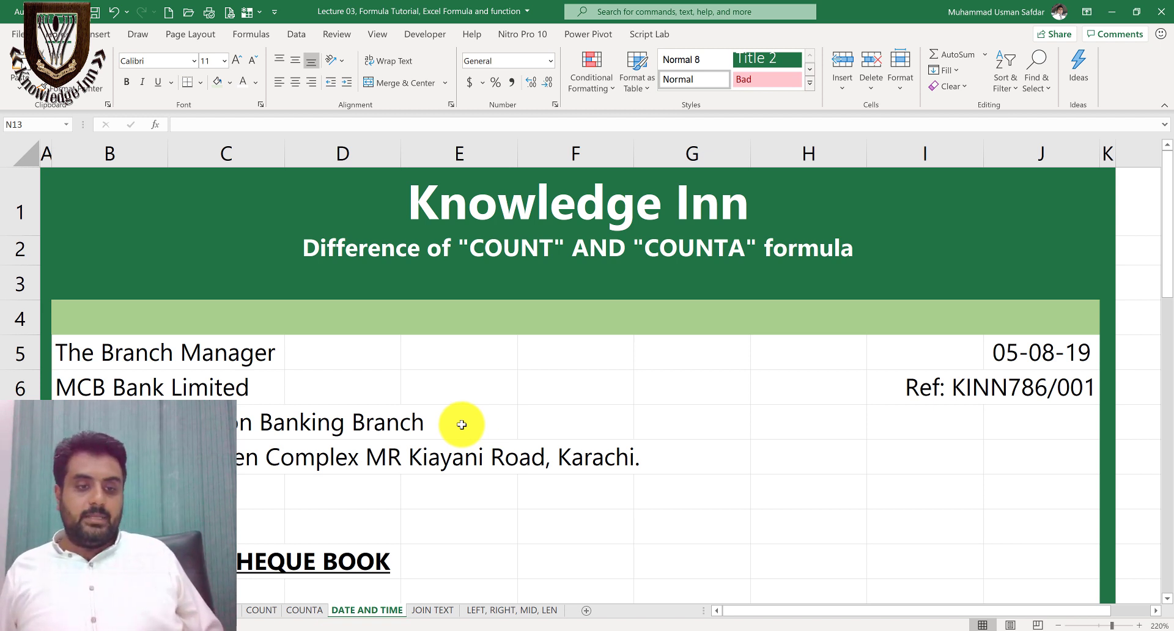
scroll(462, 425, down, 2)
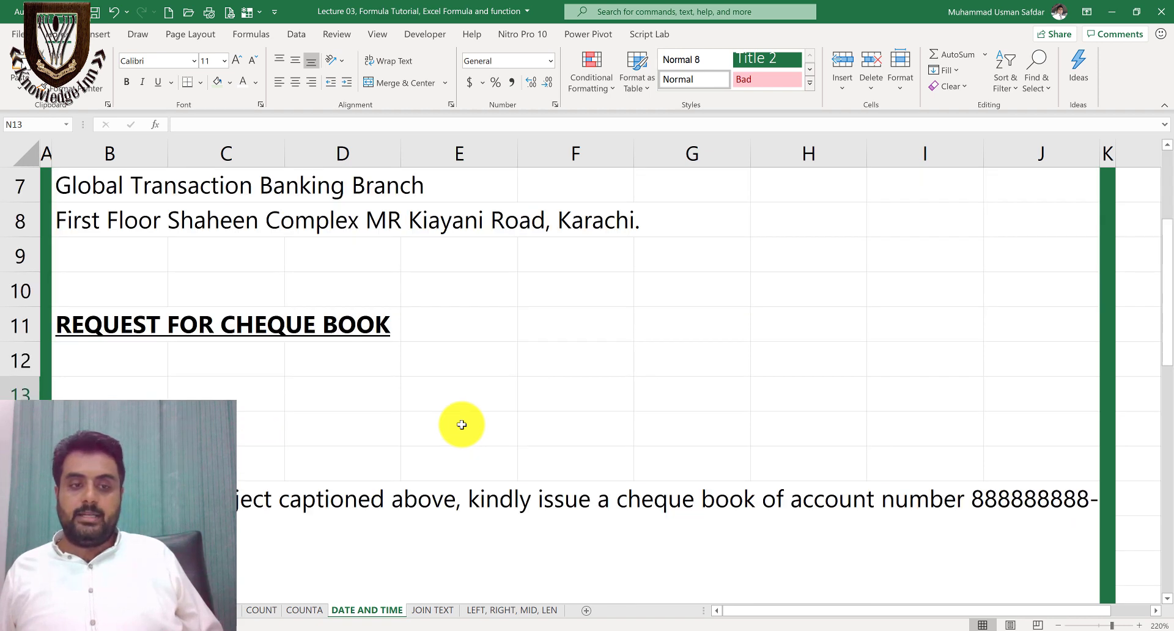
scroll(461, 425, down, 3)
scroll(462, 425, up, 5)
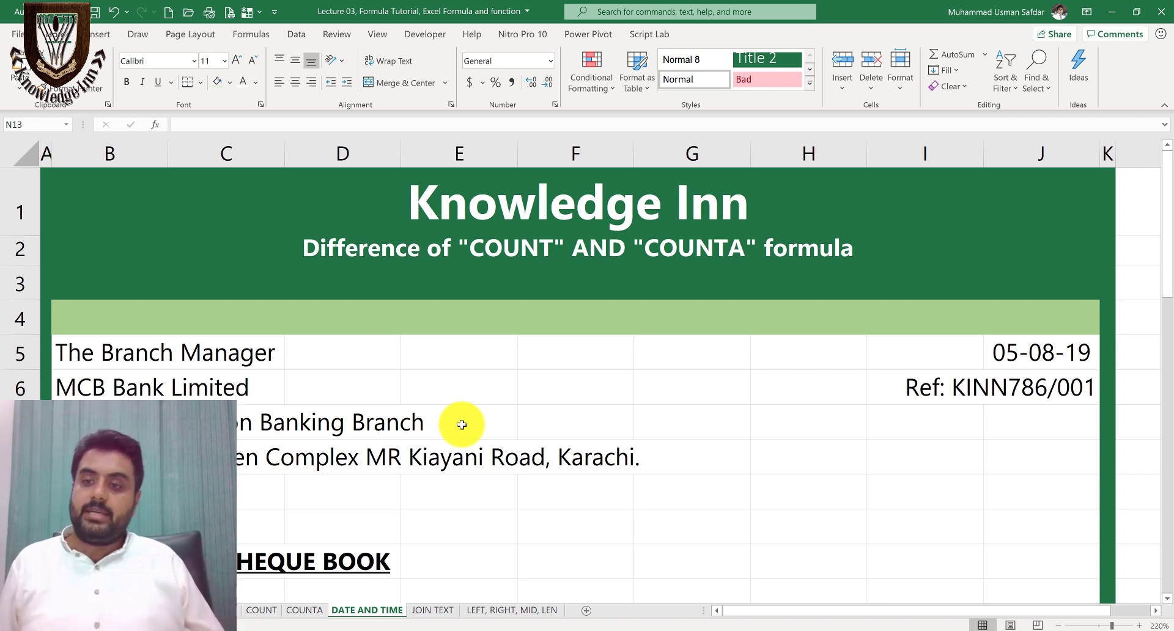
click(1036, 350)
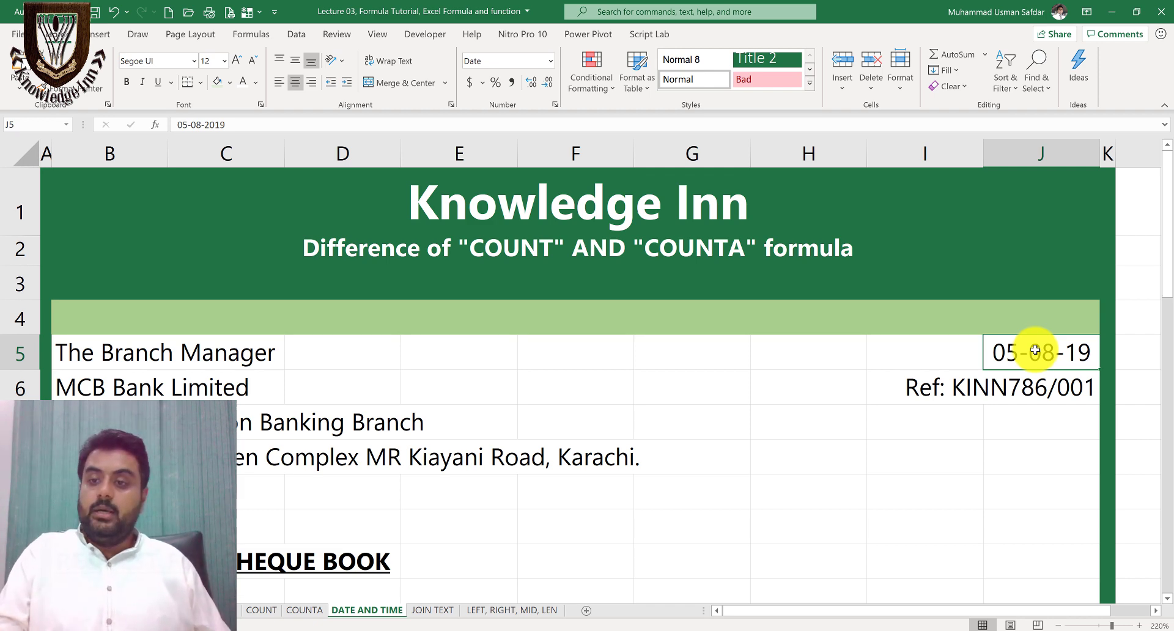
key(F2)
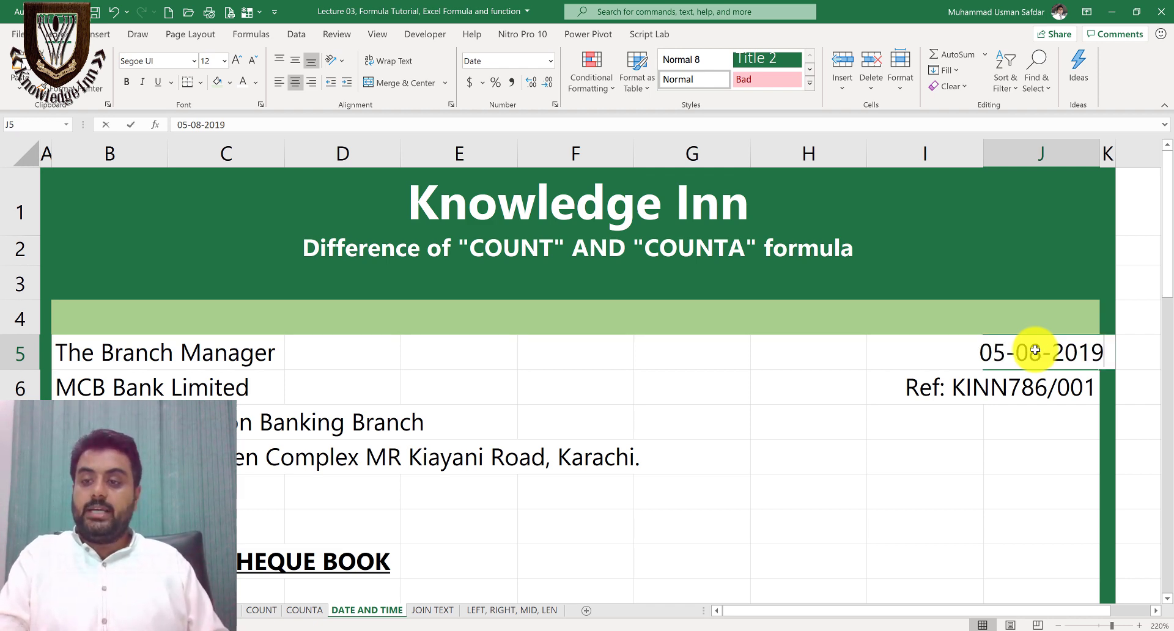
key(Escape)
text(=todayu)
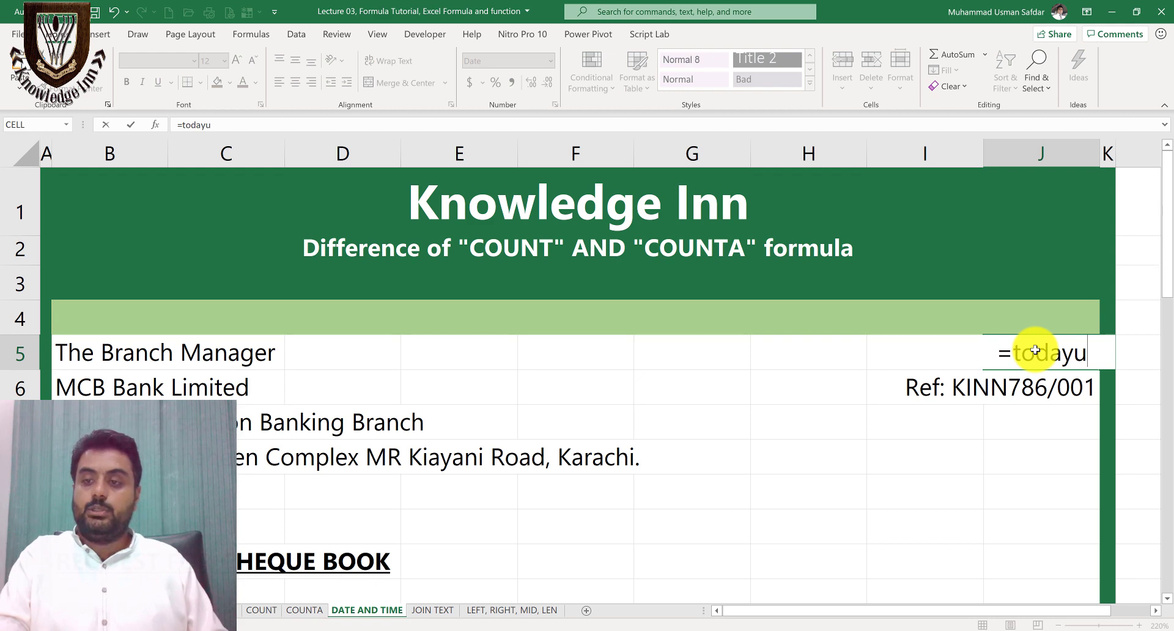
key(BackSpace)
text(()
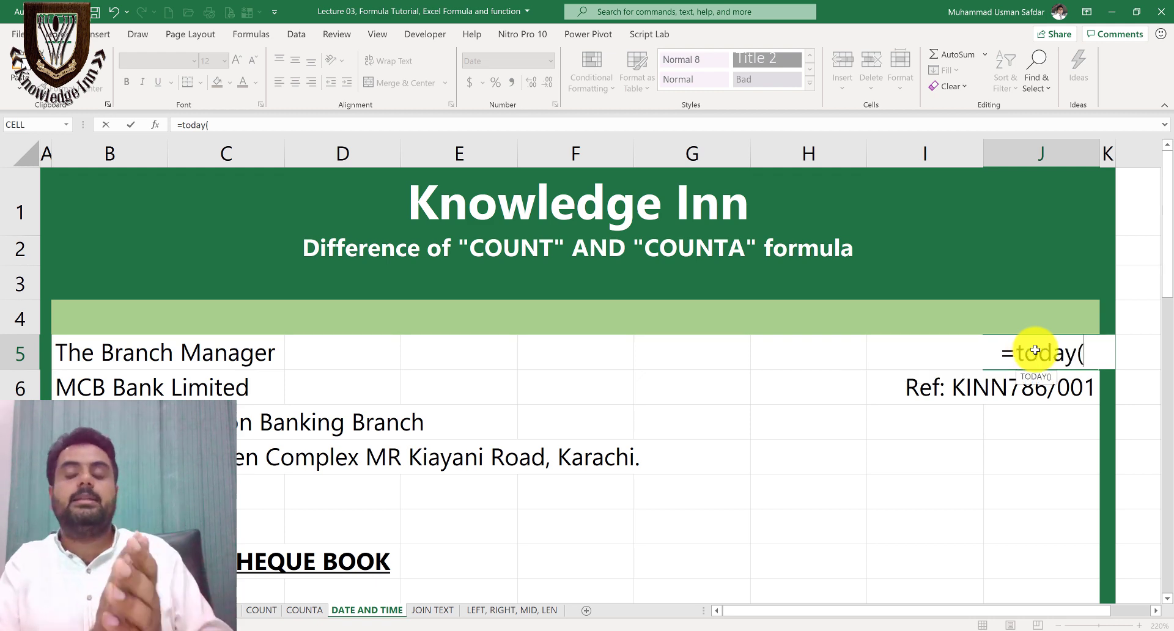
text())
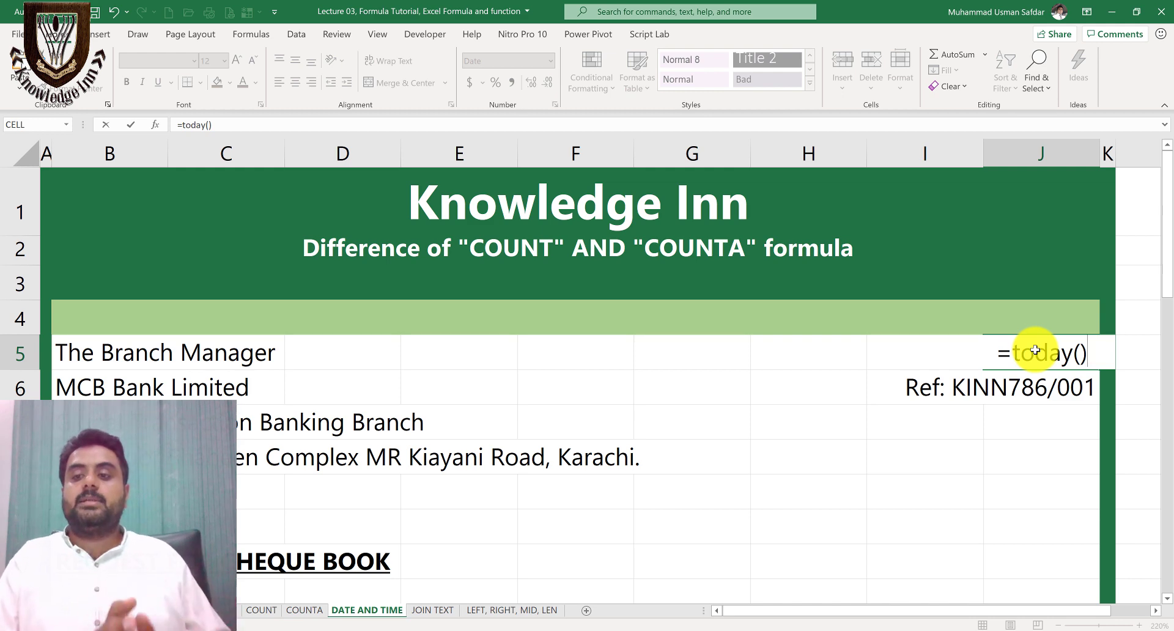
key(Return)
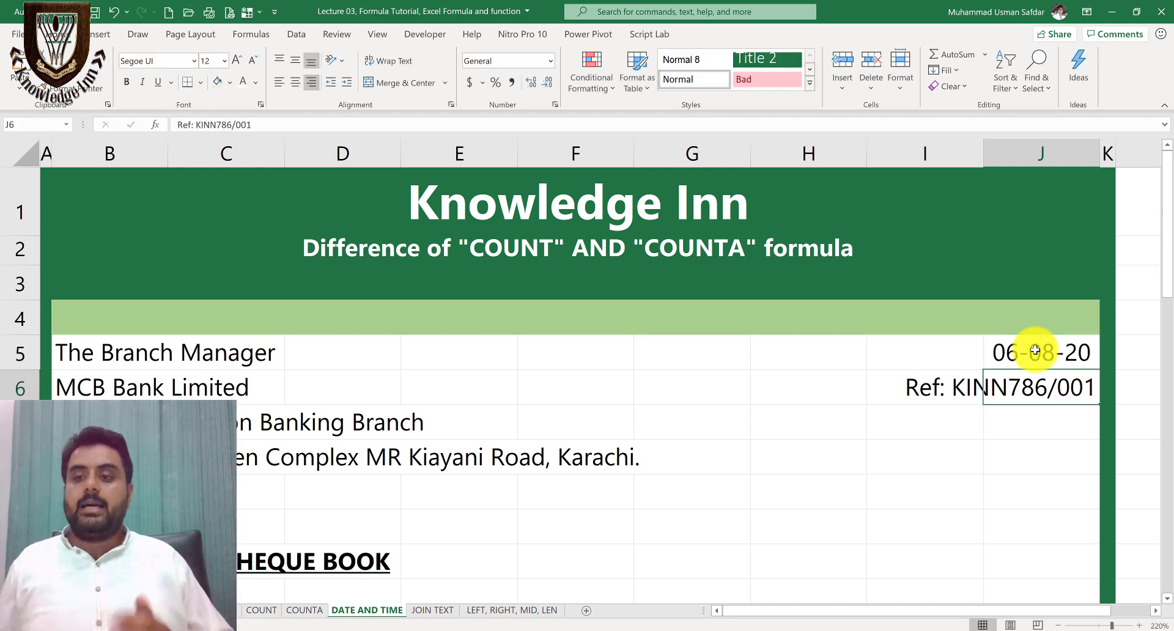
key(Up)
- Enter the current date in J8 with the formula =TODAY()
click(1035, 463)
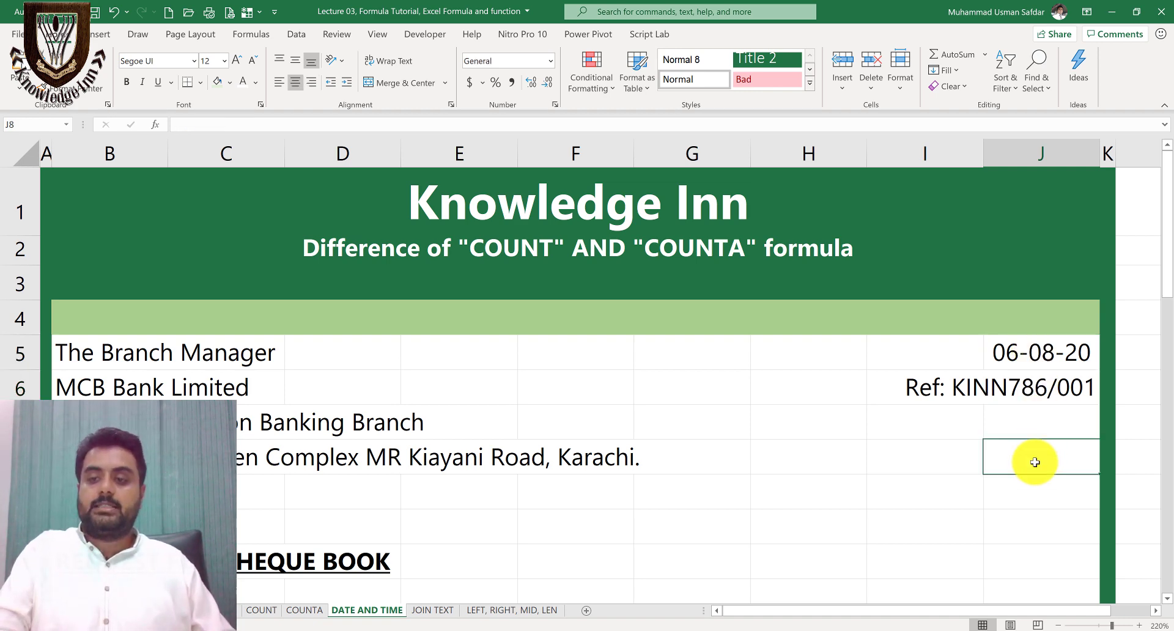
text(=toda)
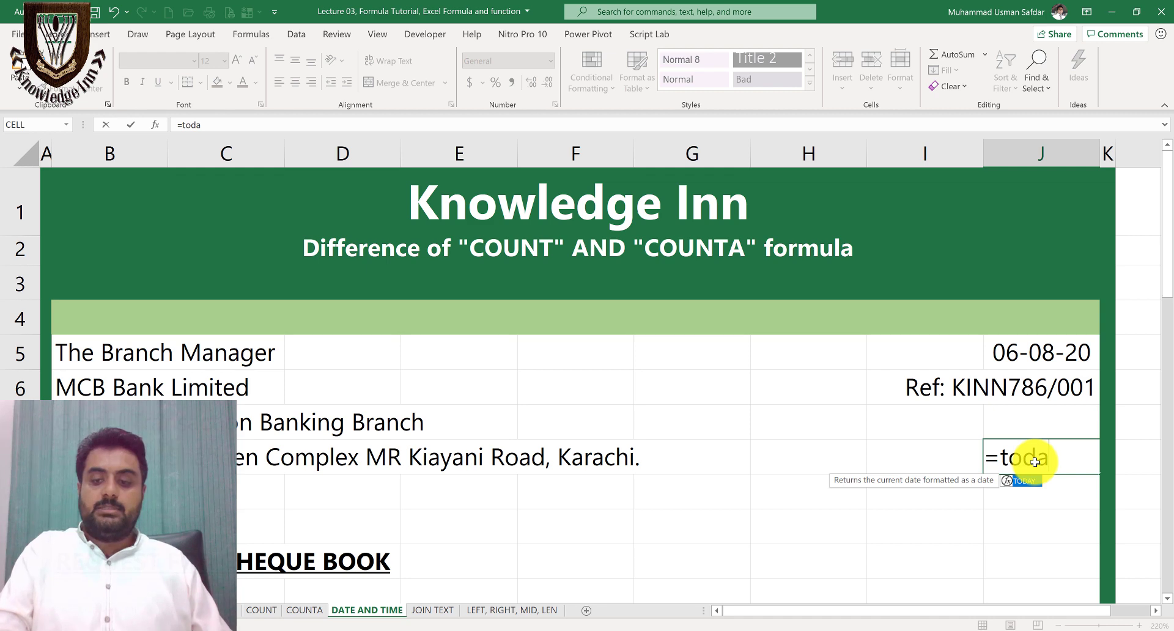
text(y())
key(Return)
- Format the date in J8 as Long Date and merge and center it across H8:J8
click(1035, 461)
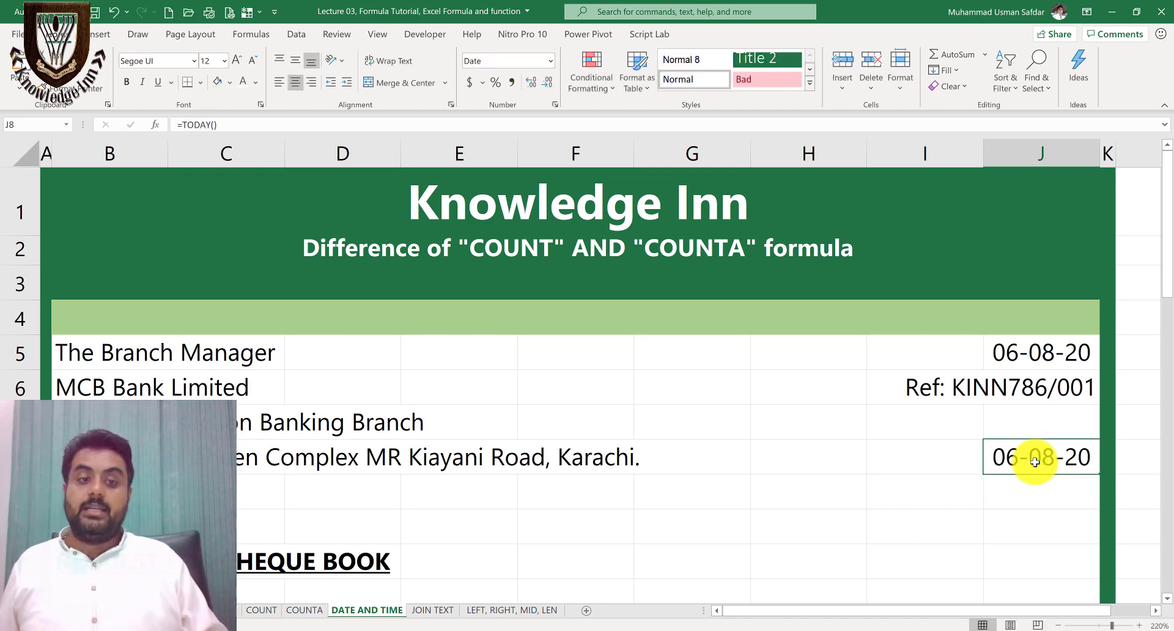
click(551, 61)
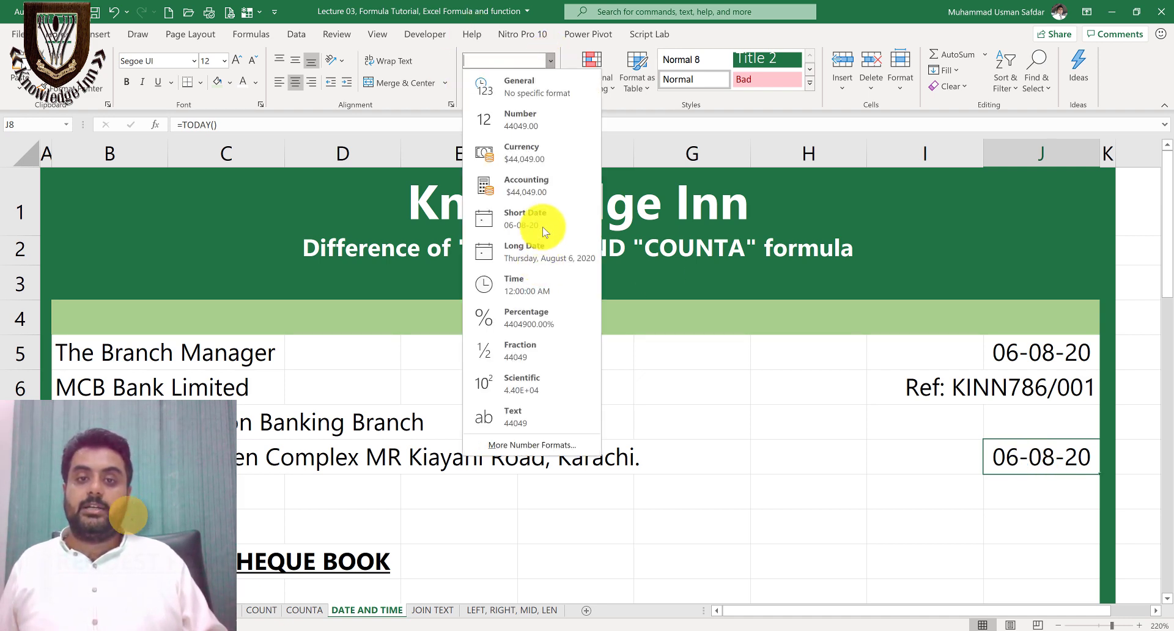
click(867, 456)
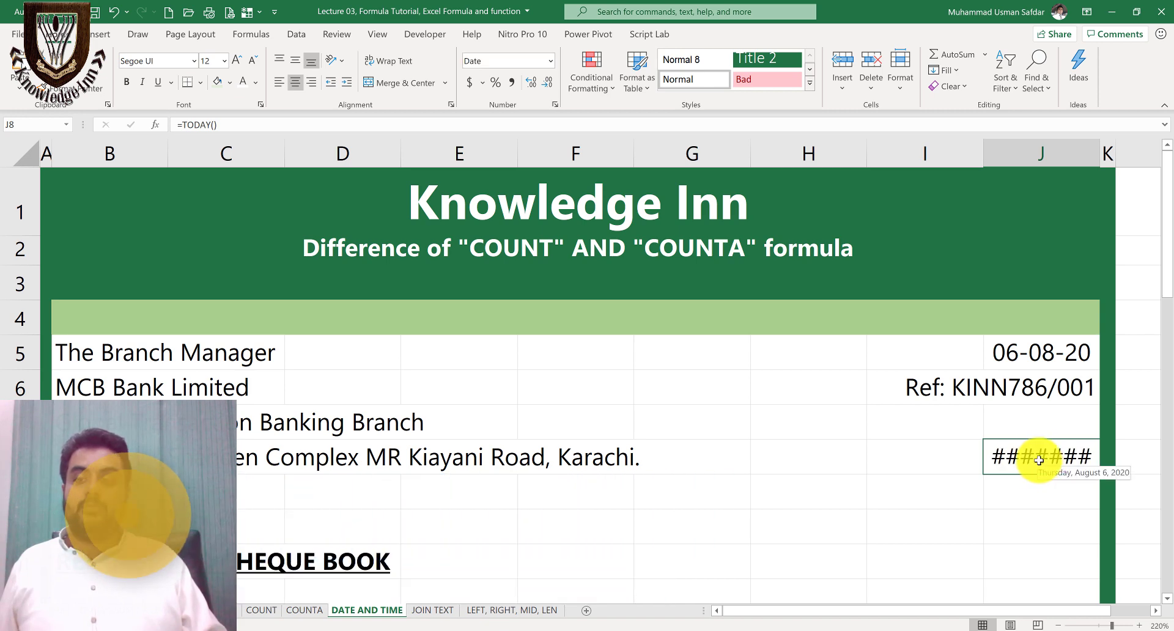
key(shift+Left)
key(shift+Left)
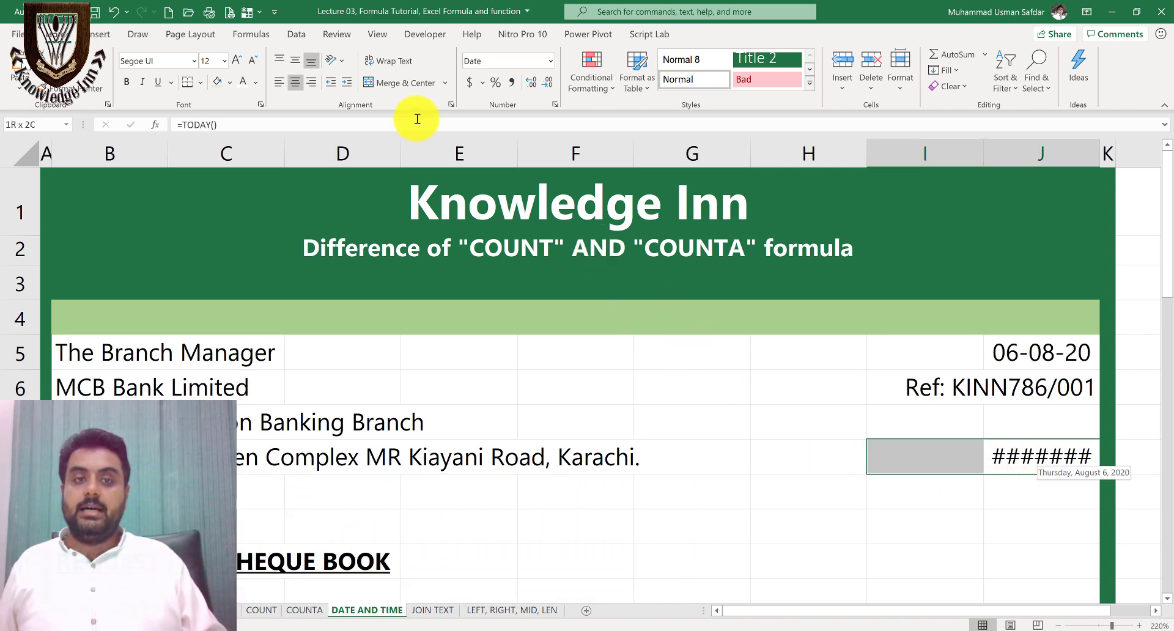
click(397, 79)
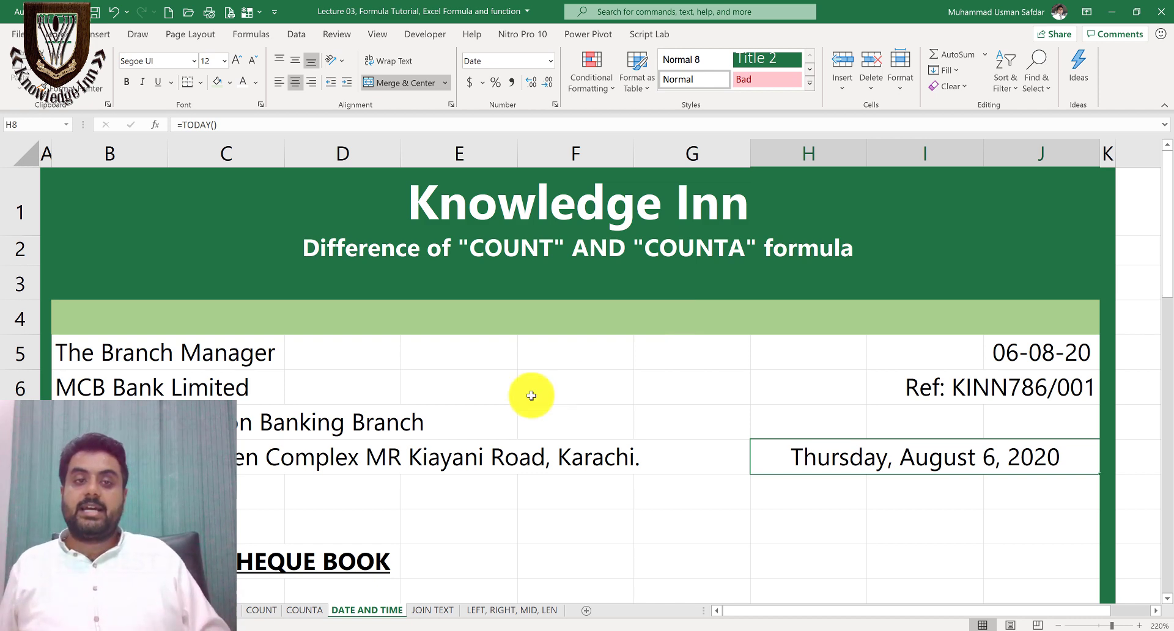
- Enter the current date and time in J9 with the formula =NOW() and extend the selection to I9
click(999, 485)
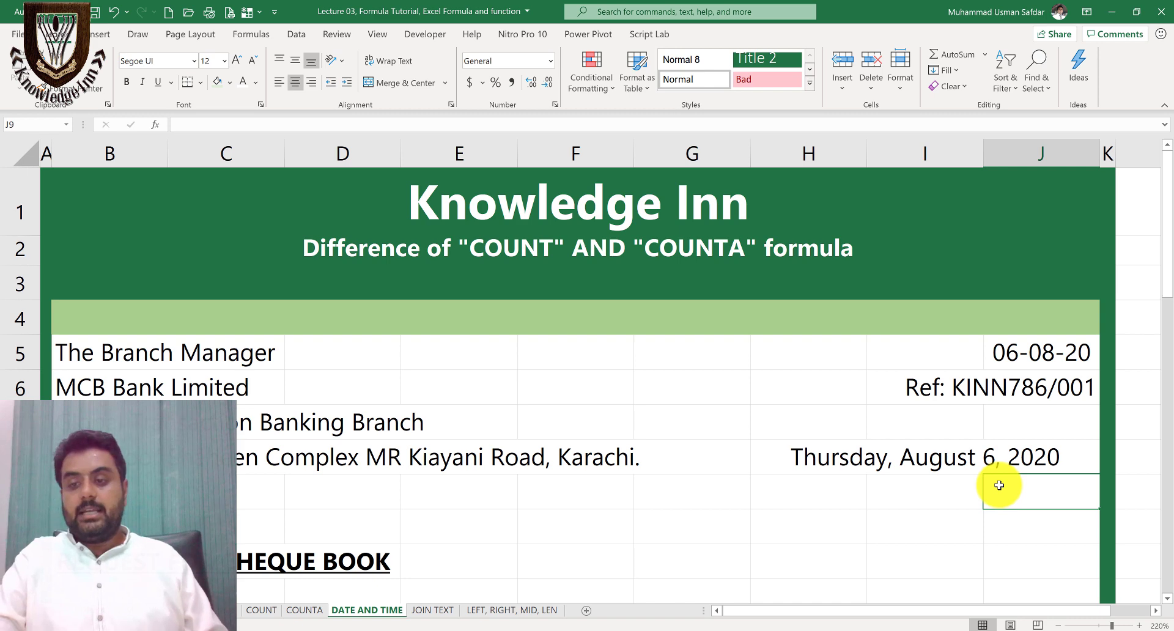
text(=no)
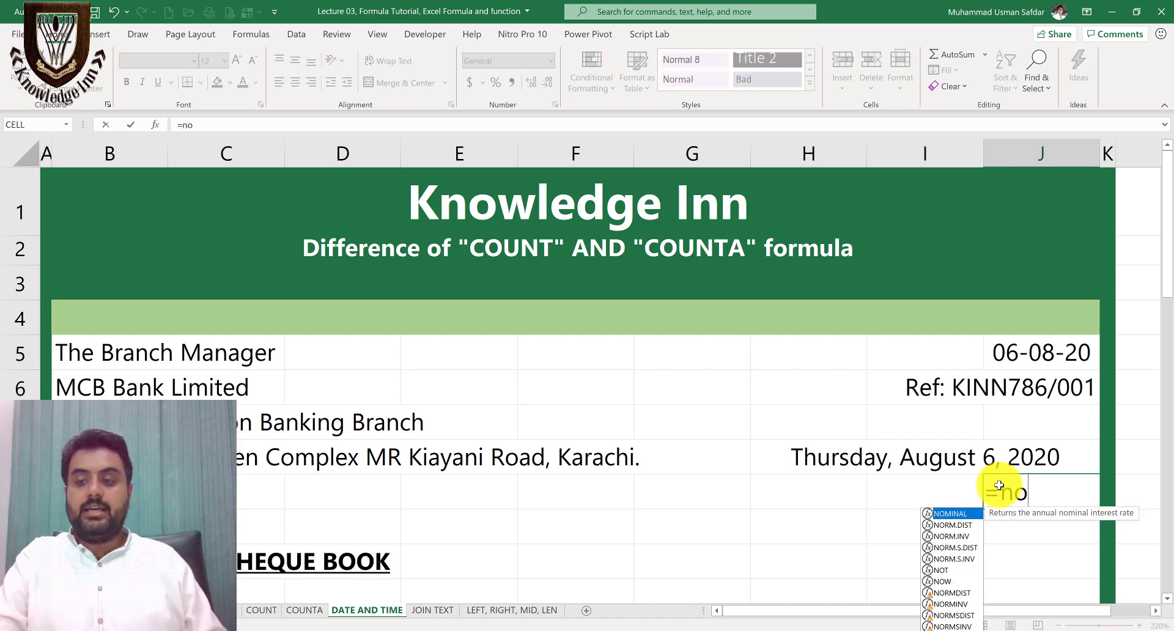
text(w())
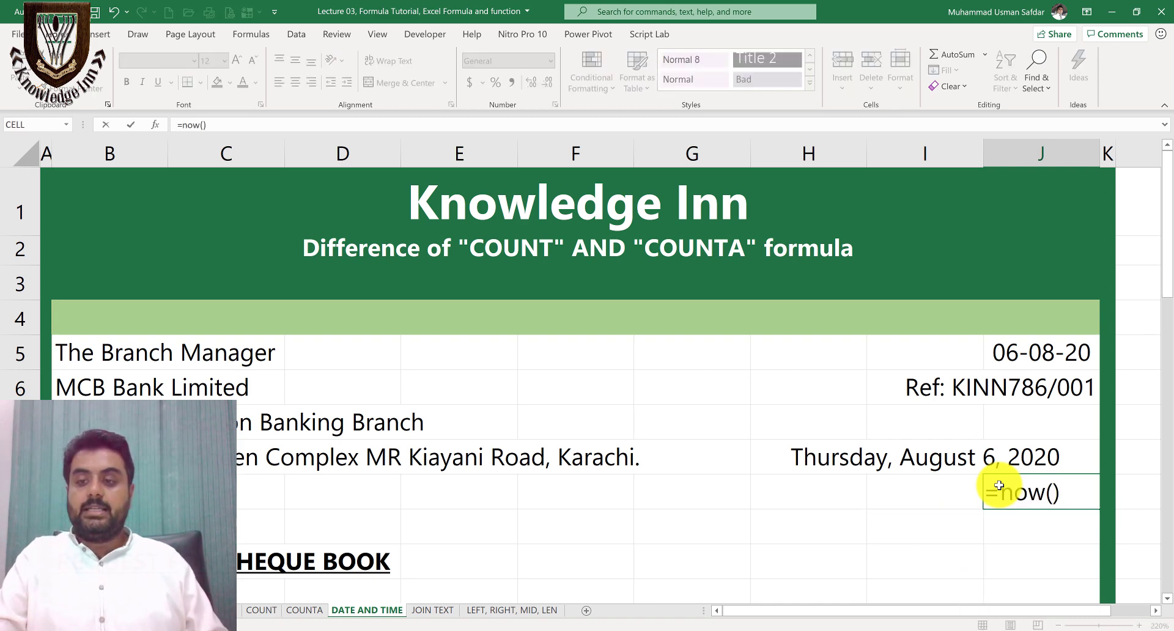
key(Return)
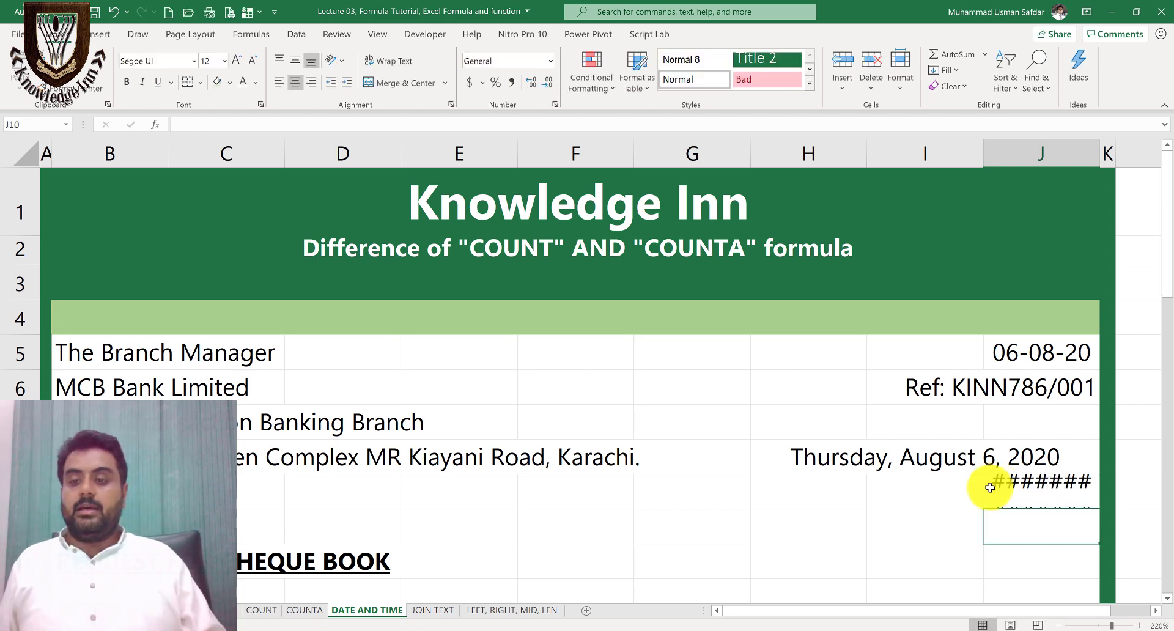
key(Up)
key(shift+Left)
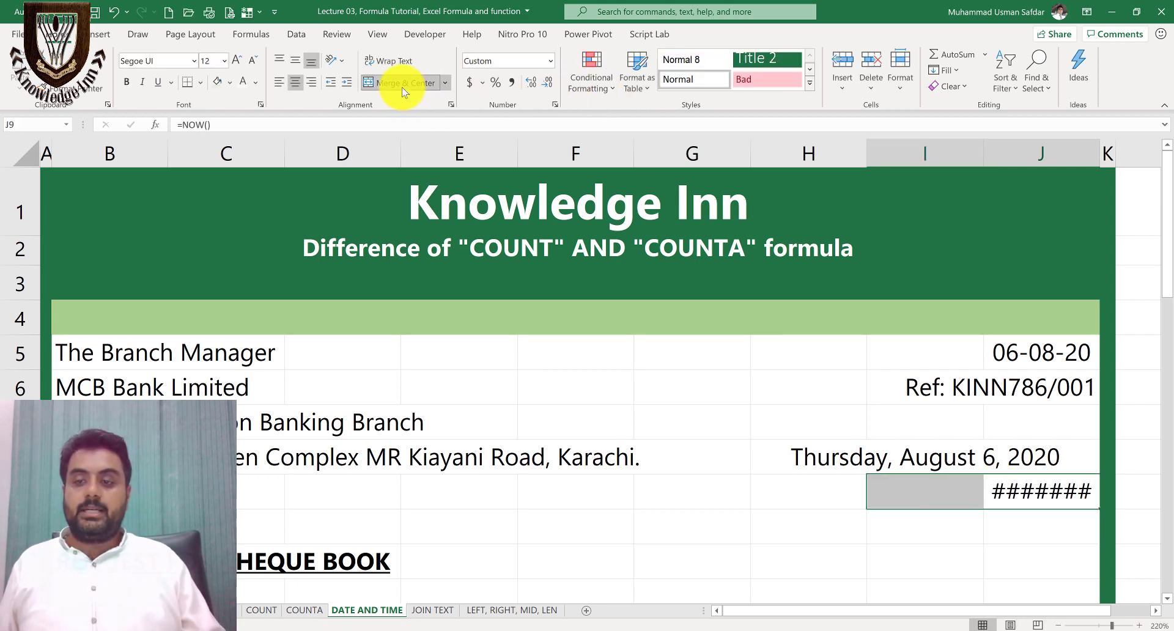
- On the JOIN TEXT sheet, clear the existing formulas from the Name and Class column, H5:H9
click(432, 611)
drag(1040, 406, 1020, 555)
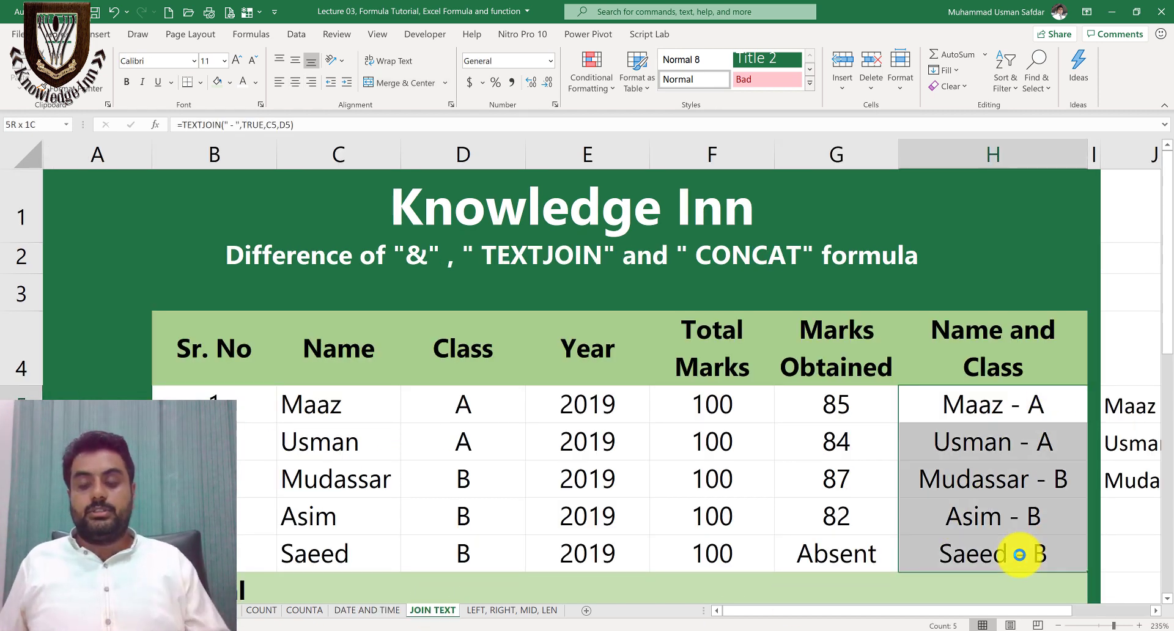
key(Delete)
click(999, 402)
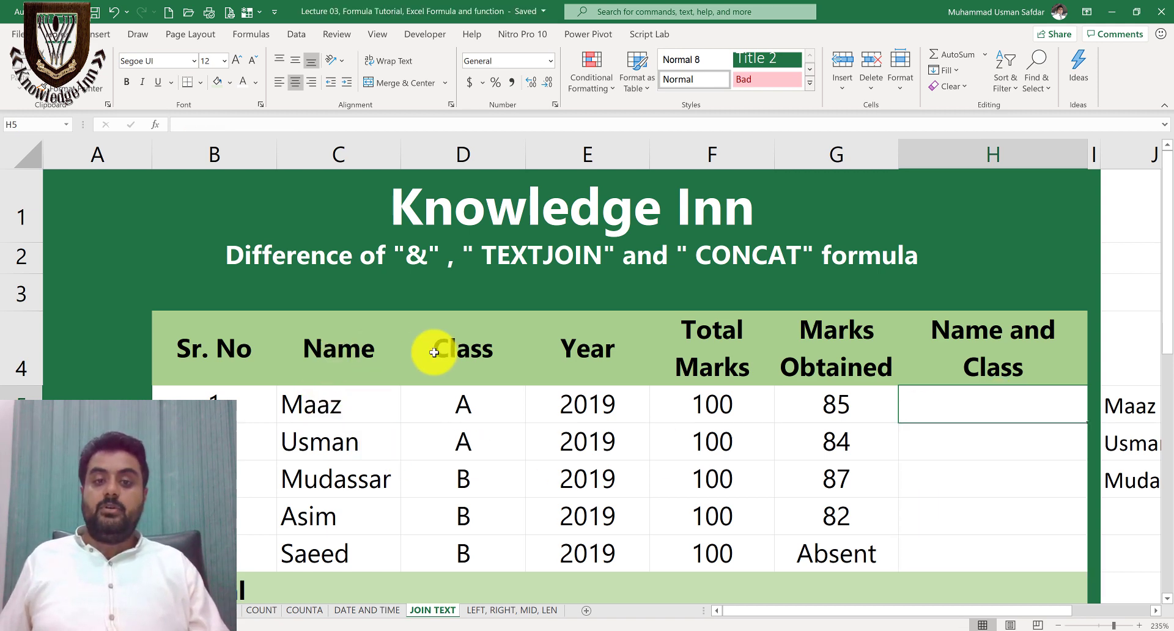
click(355, 355)
click(433, 353)
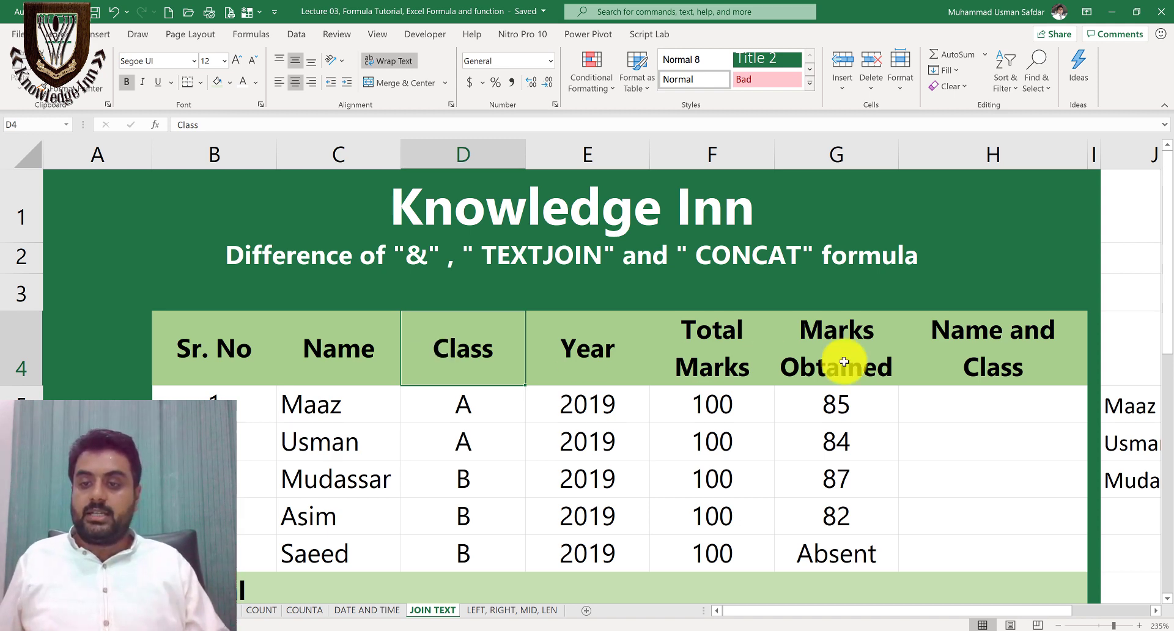
- Join the first student's name and class in H5 with the formula =C5&D5
click(997, 408)
text(=)
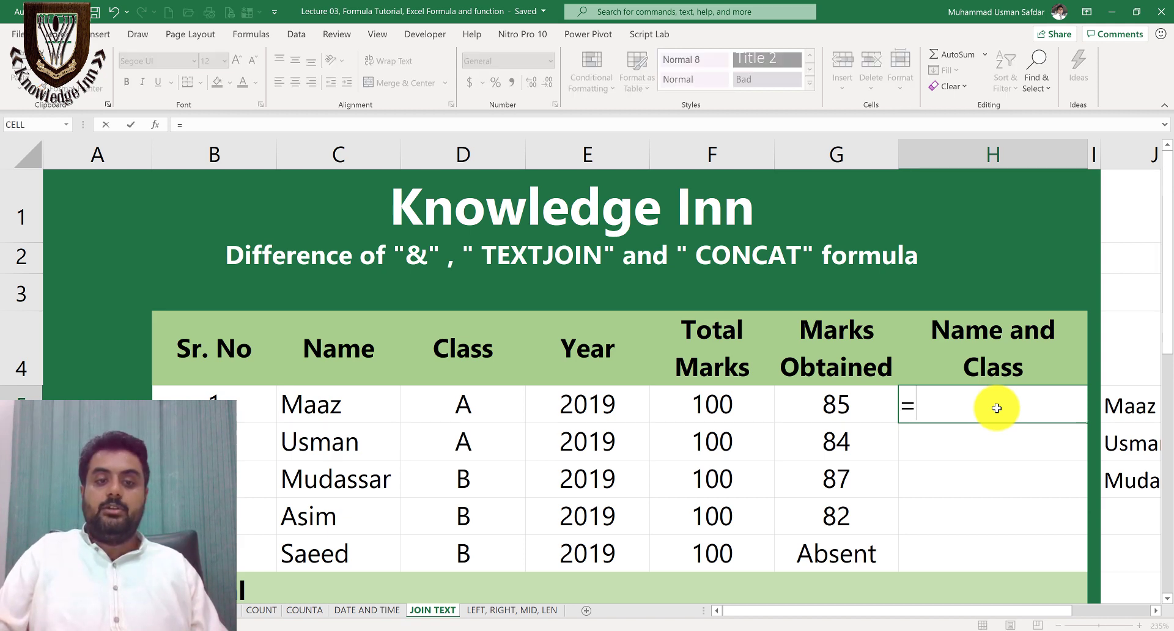
key(Left)
key(Left)
key(Left)
key(Left)
key(Left)
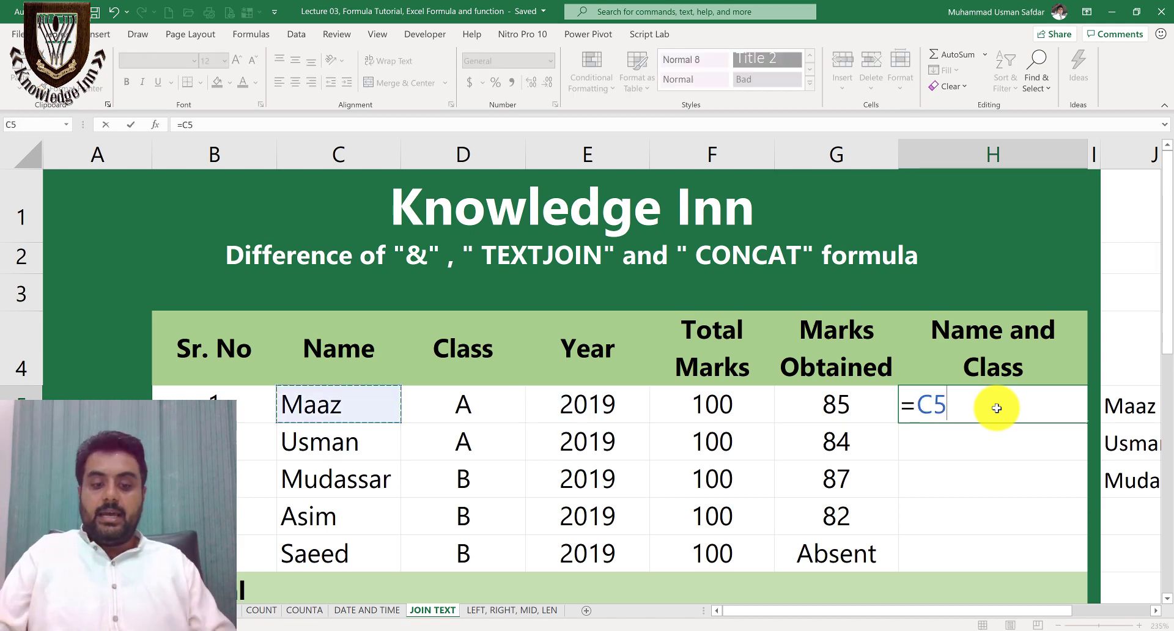
text(&)
key(Left)
key(Left)
key(Left)
key(Left)
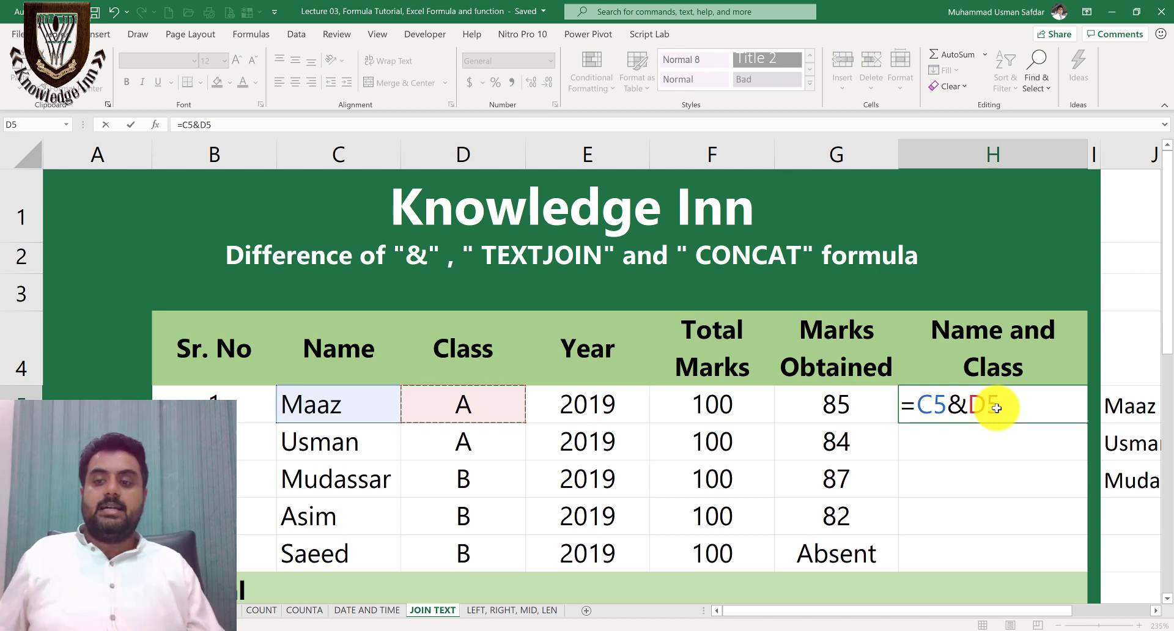
key(Return)
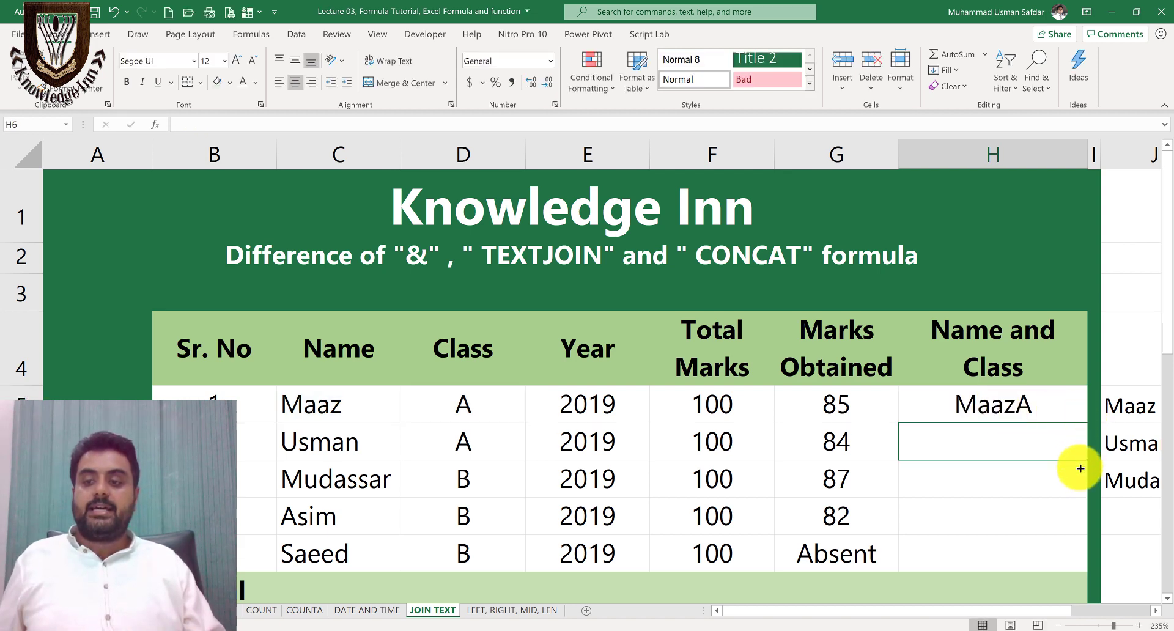
- Fill the joining formula from H5 down through H9 for the remaining students
key(Up)
key(shift+Down)
key(shift+Down)
key(shift+Down)
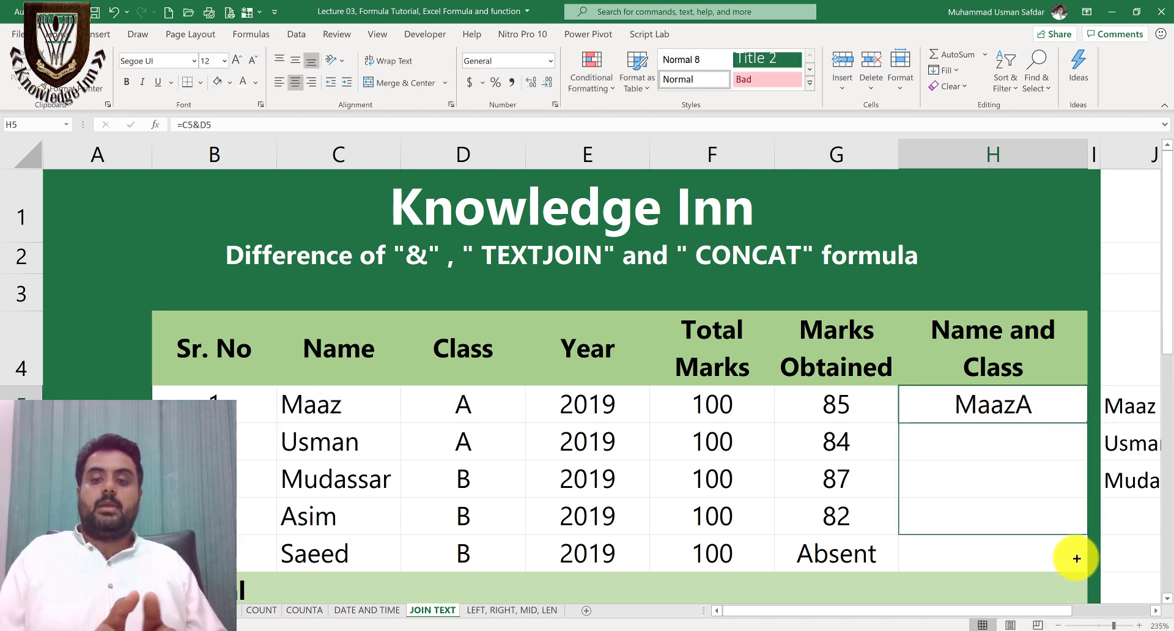
key(shift+Down)
key(ctrl+d)
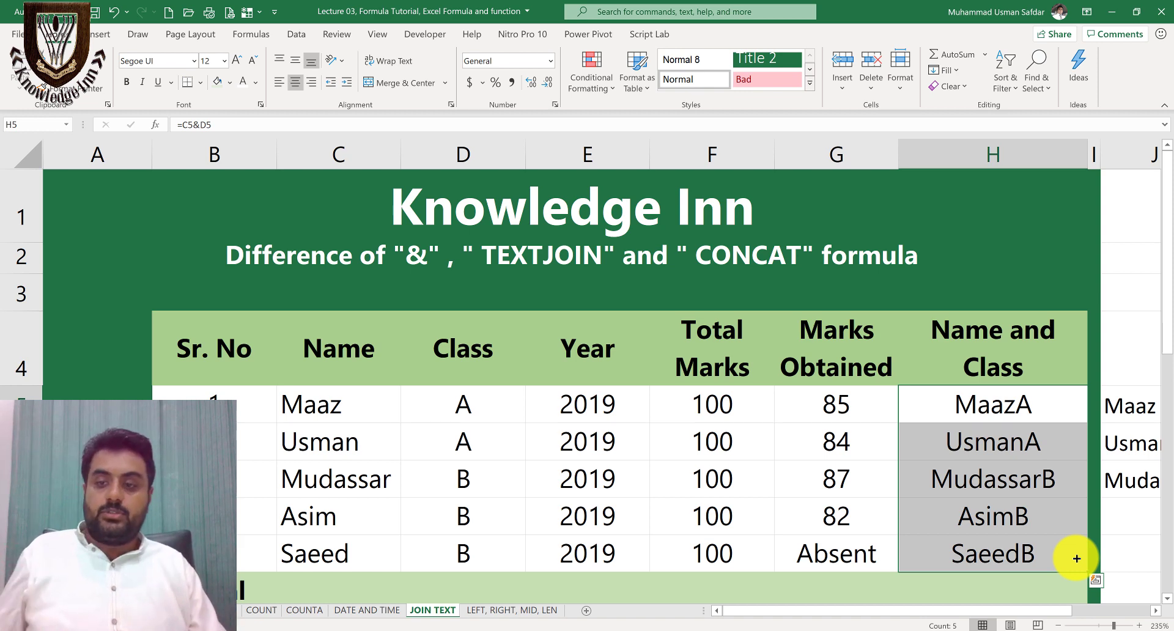
- Clear H5:H9 in the Name and Class column and start a TEXTJOIN formula in H5 with "-" as the delimiter
key(Delete)
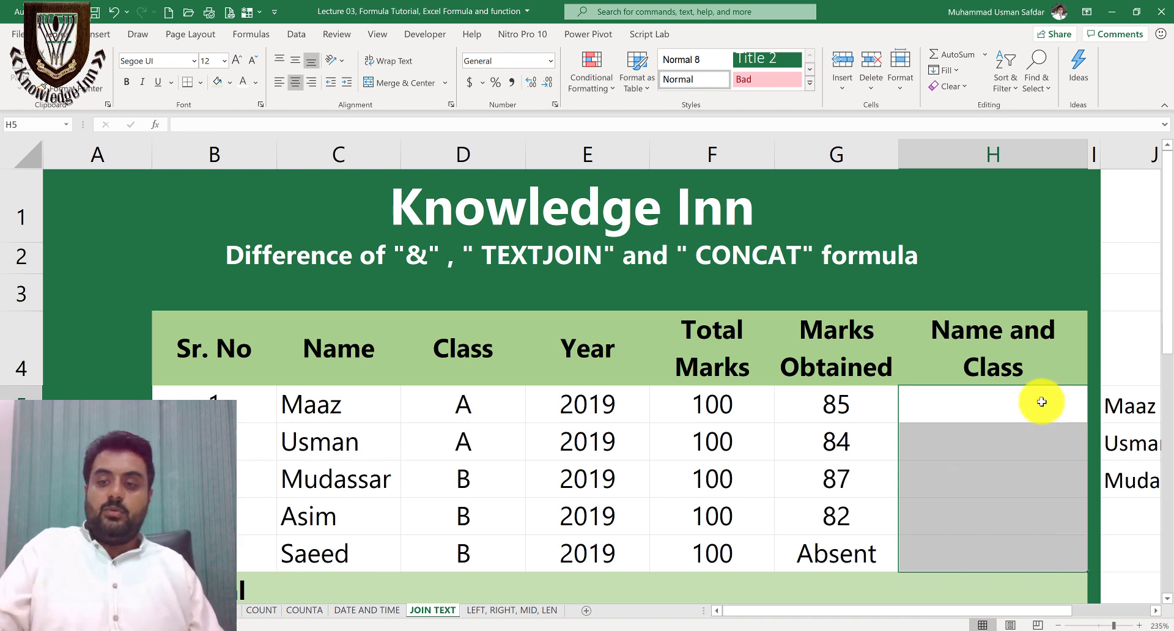
click(1041, 402)
text(=)
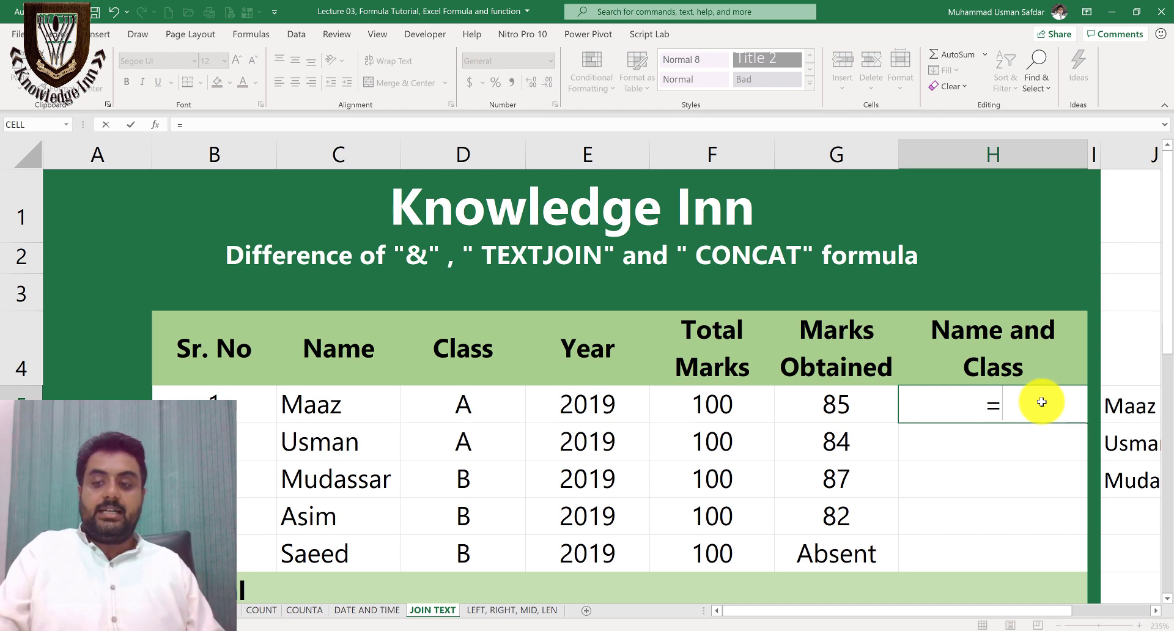
text(tex)
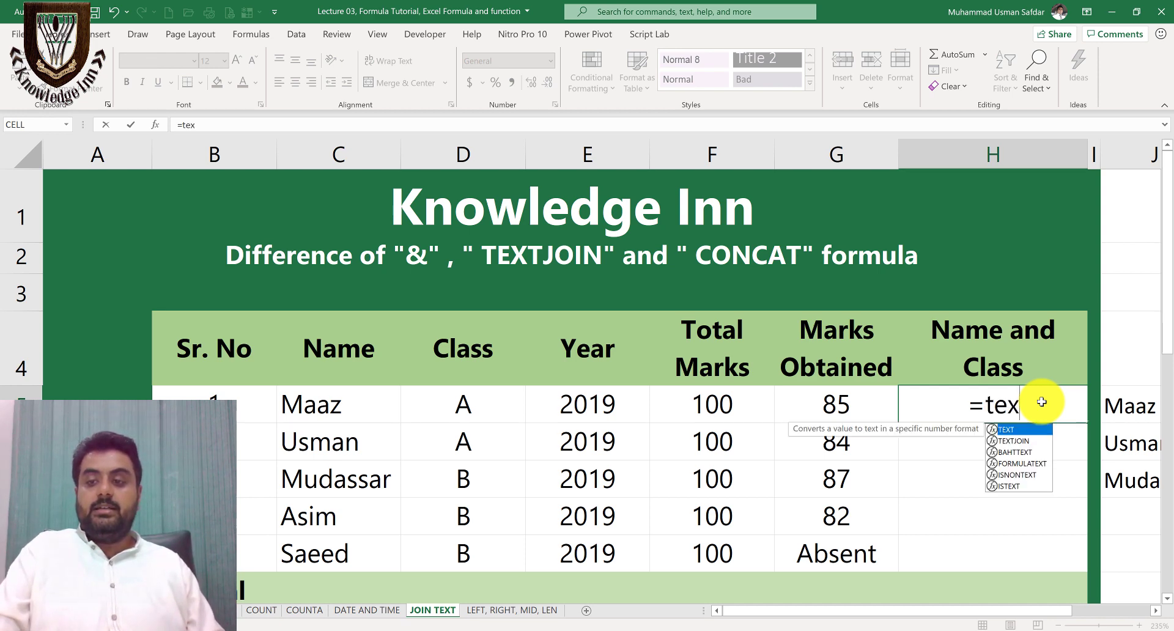
text(tjo)
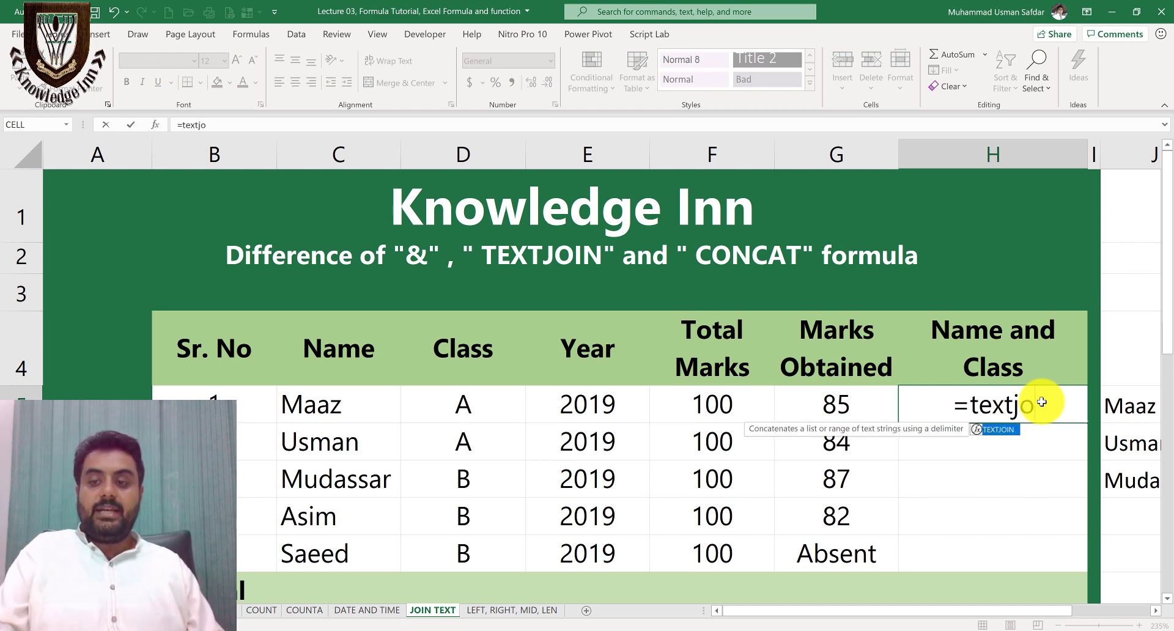
text(in()
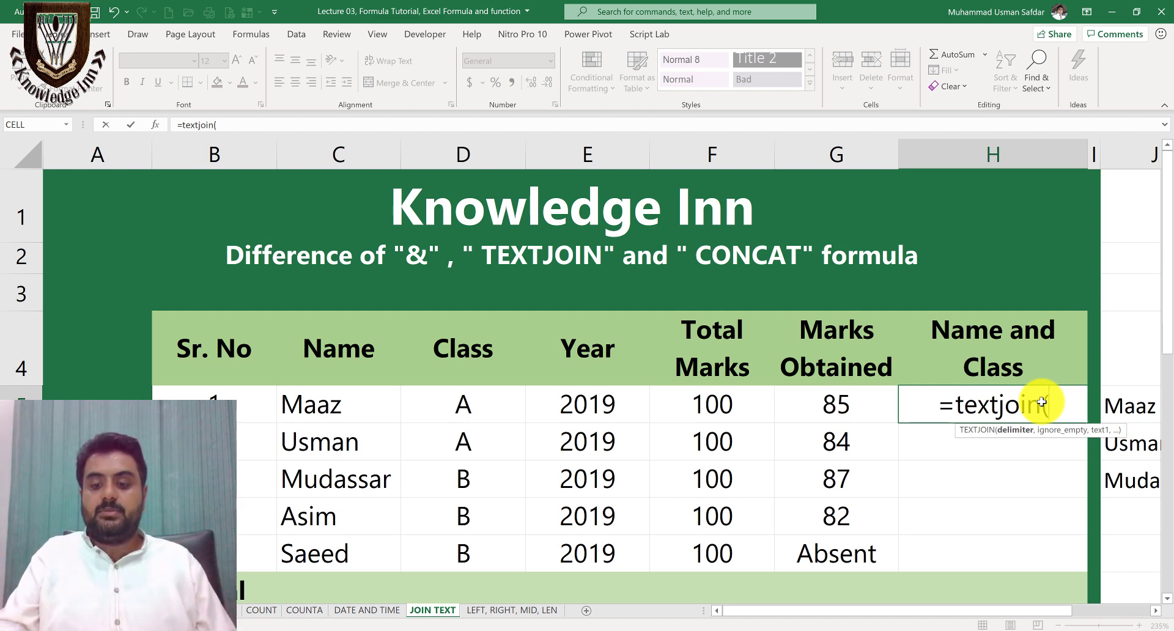
text(")
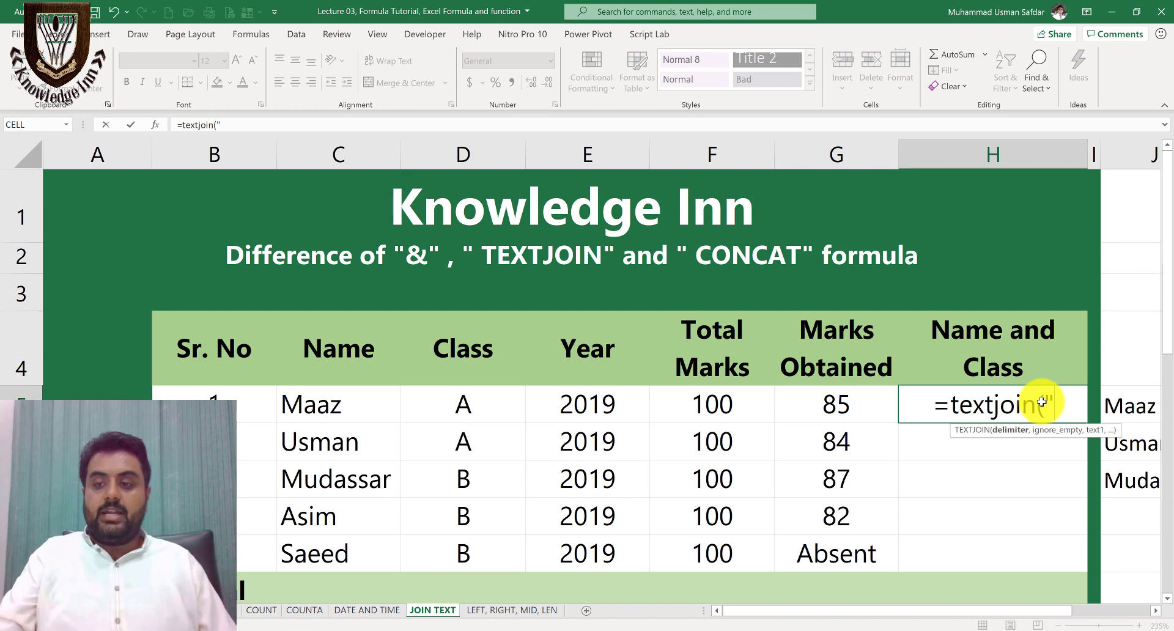
text(-")
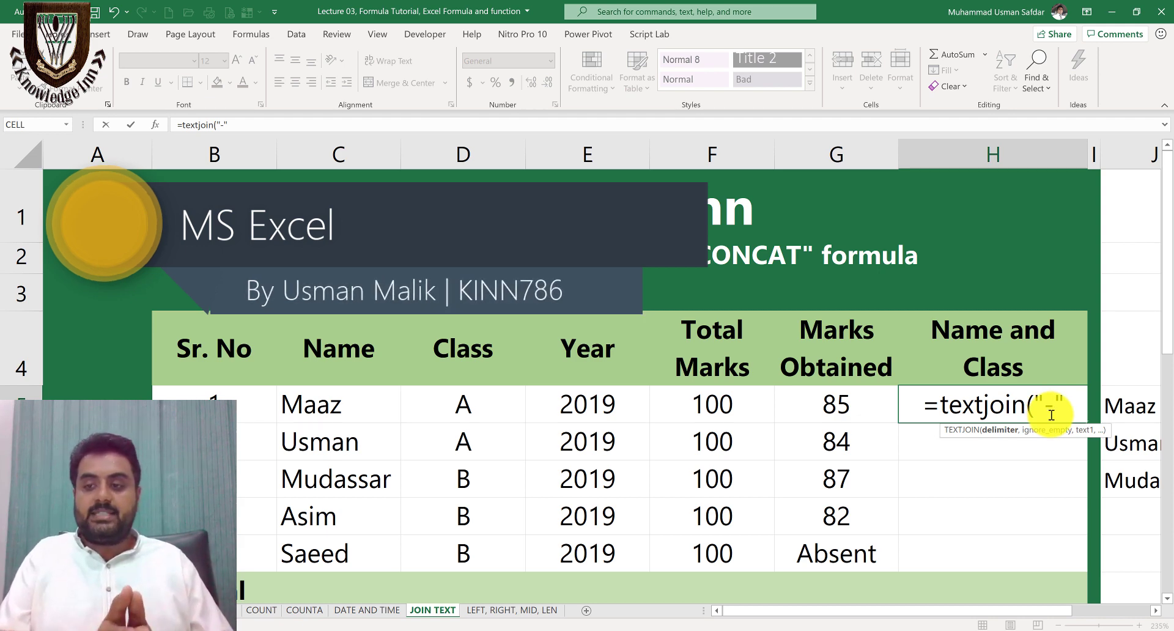
- Complete the H5 formula as =TEXTJOIN("-",FALSE,C5,D5), including empty cells, and fill it down through H9
text(,)
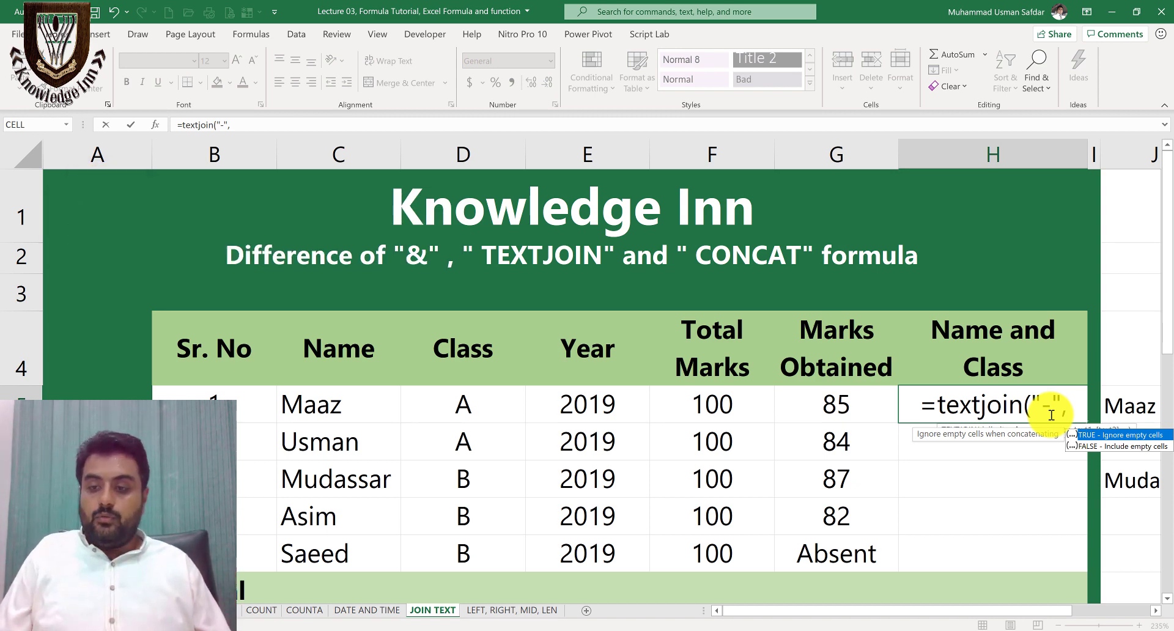
key(Down)
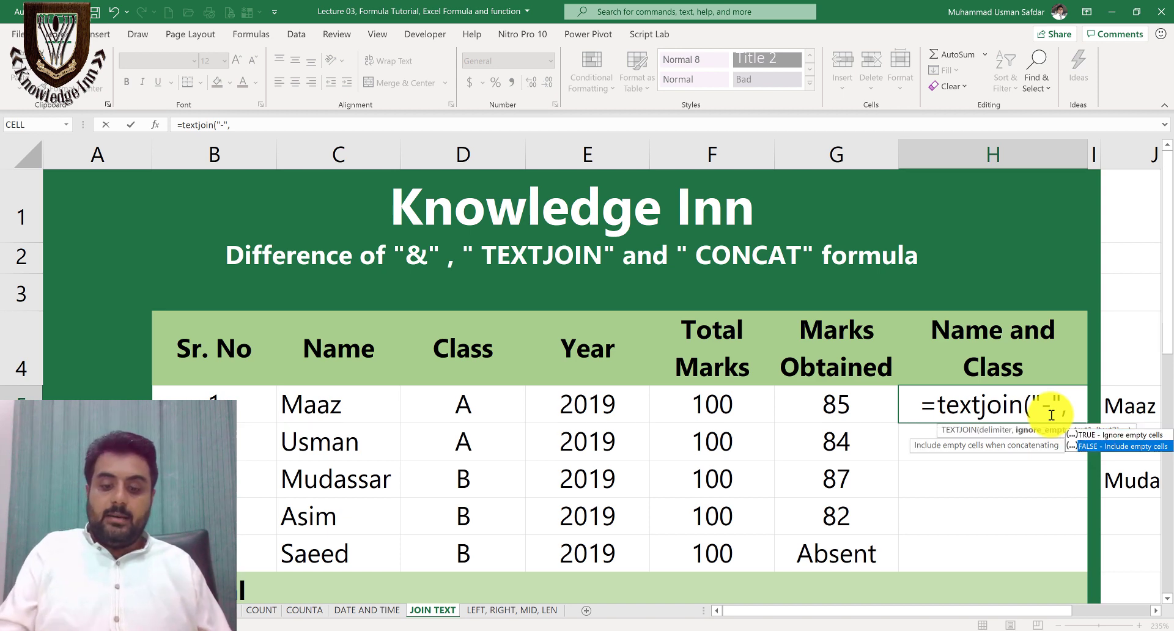
key(Tab)
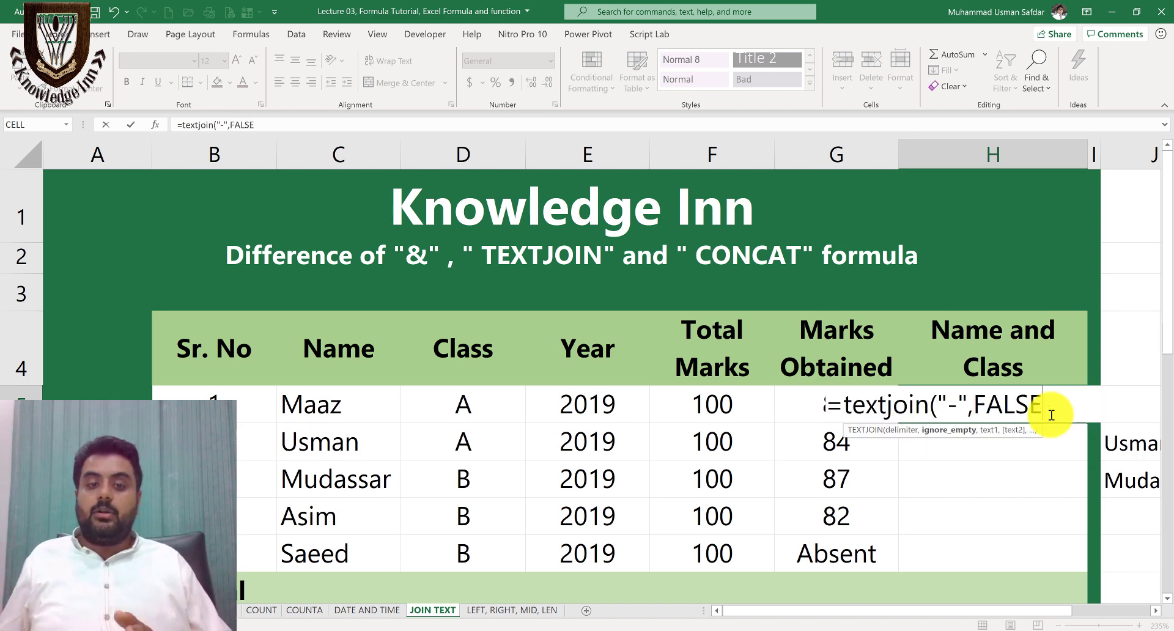
text(,)
click(350, 405)
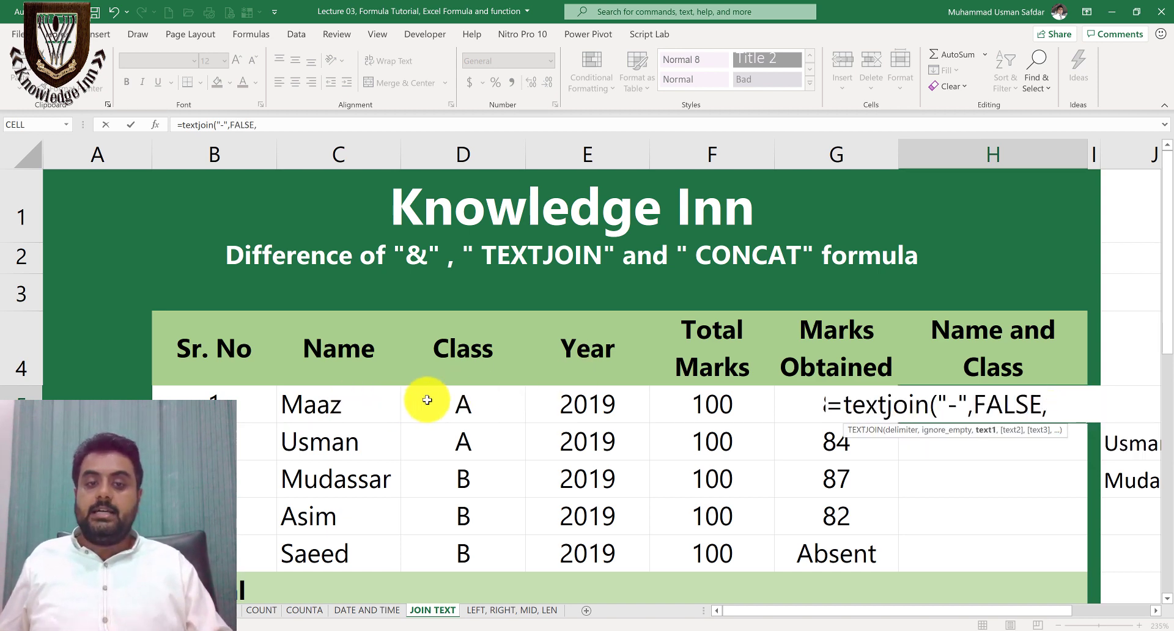
text(,)
click(433, 399)
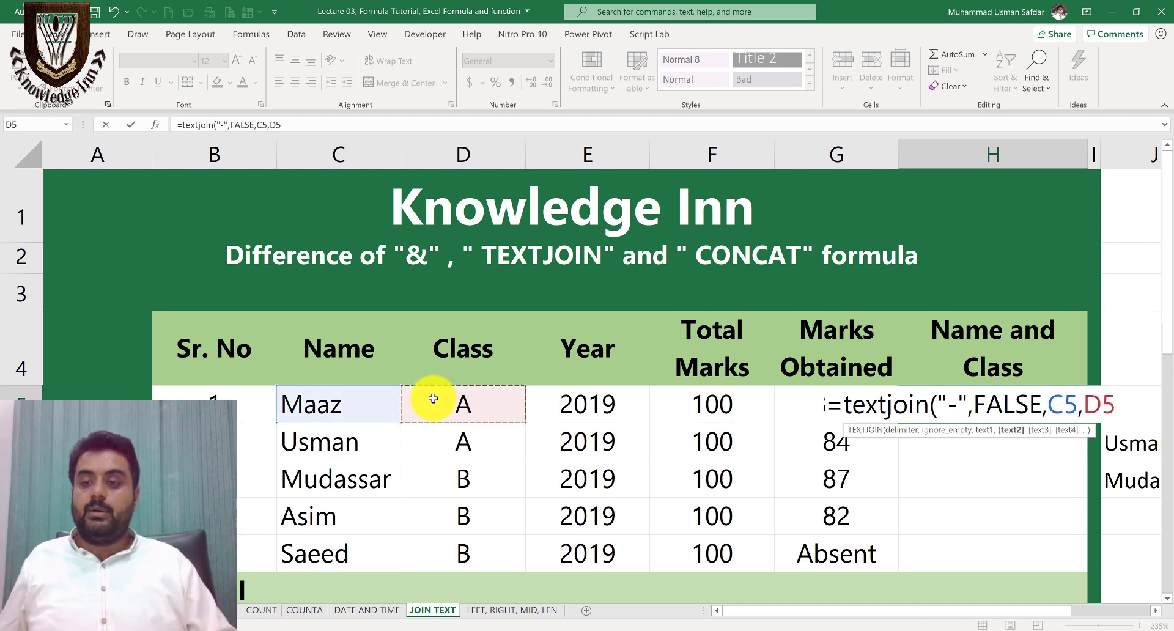
text())
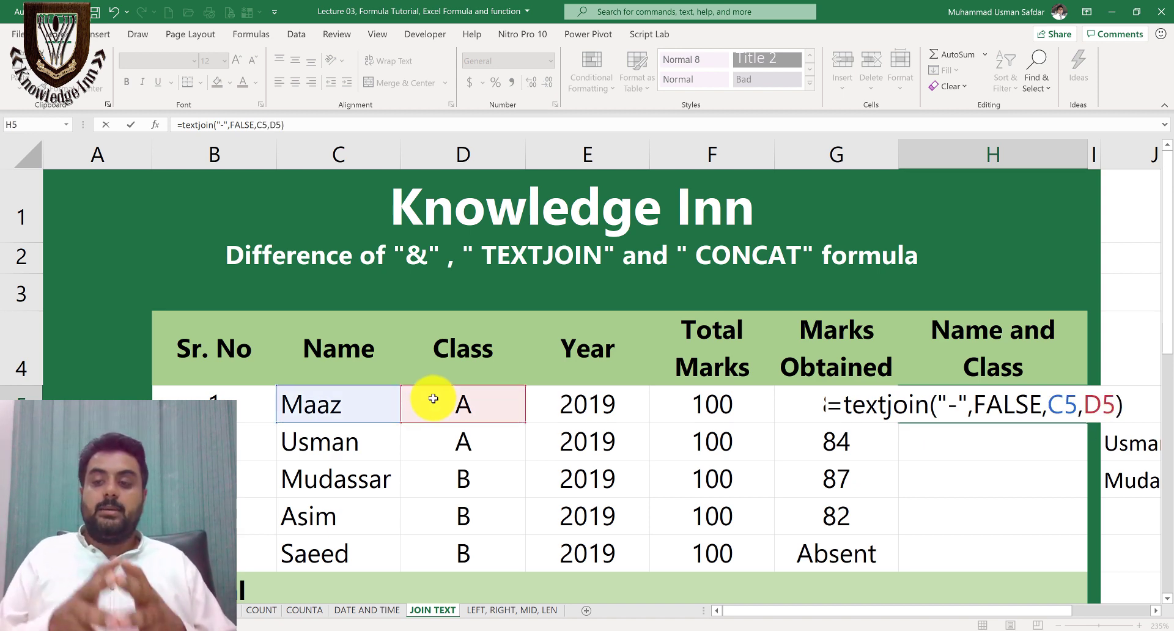
key(Return)
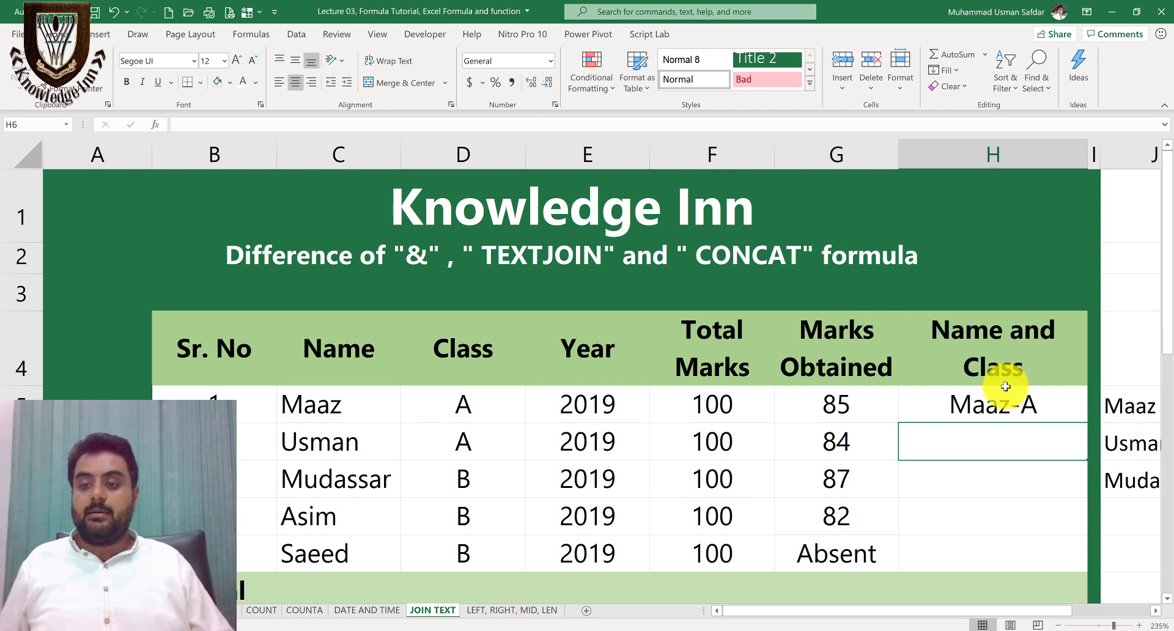
key(Up)
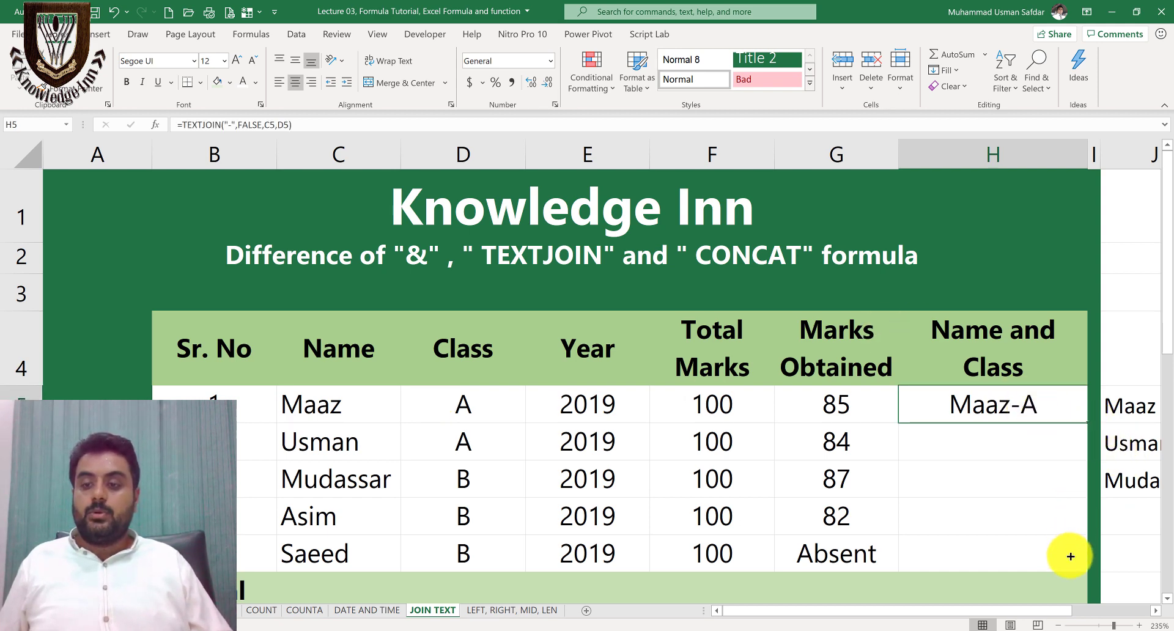
drag(1088, 422, 1066, 587)
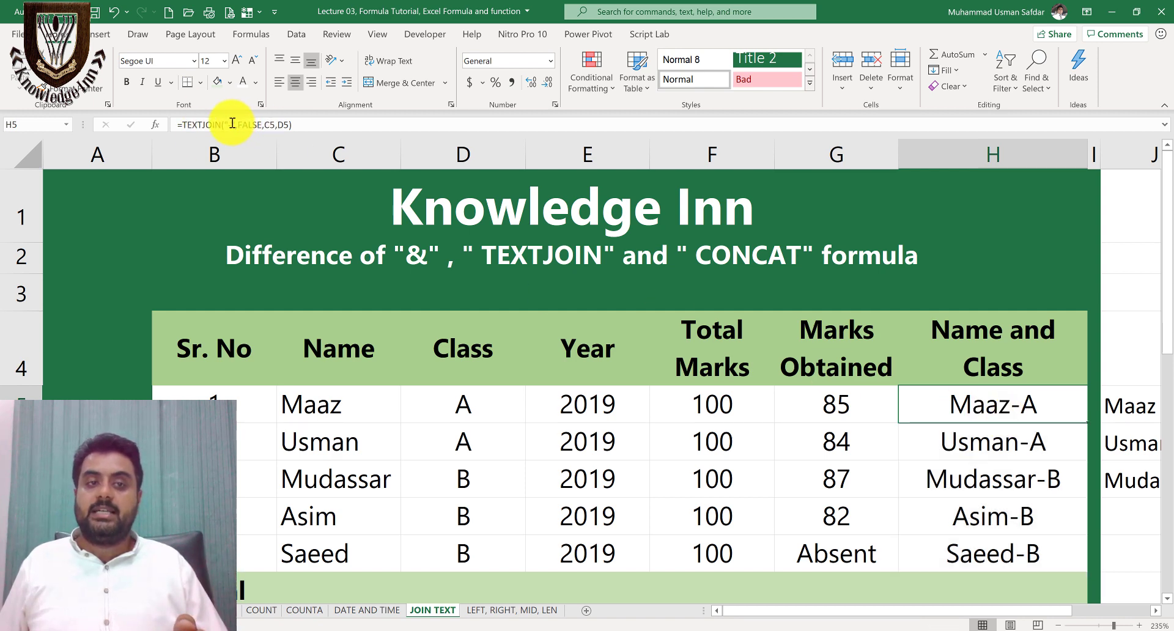
- Change the delimiter of the TEXTJOIN formula in H5 to "so"
double_click(989, 399)
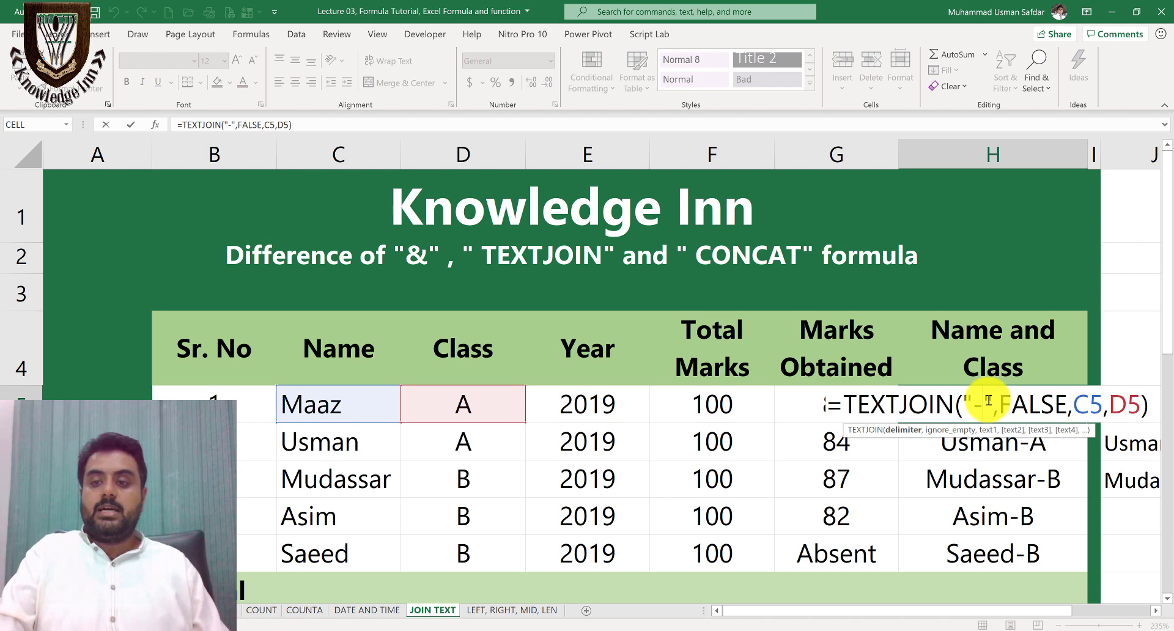
key(BackSpace)
text(so)
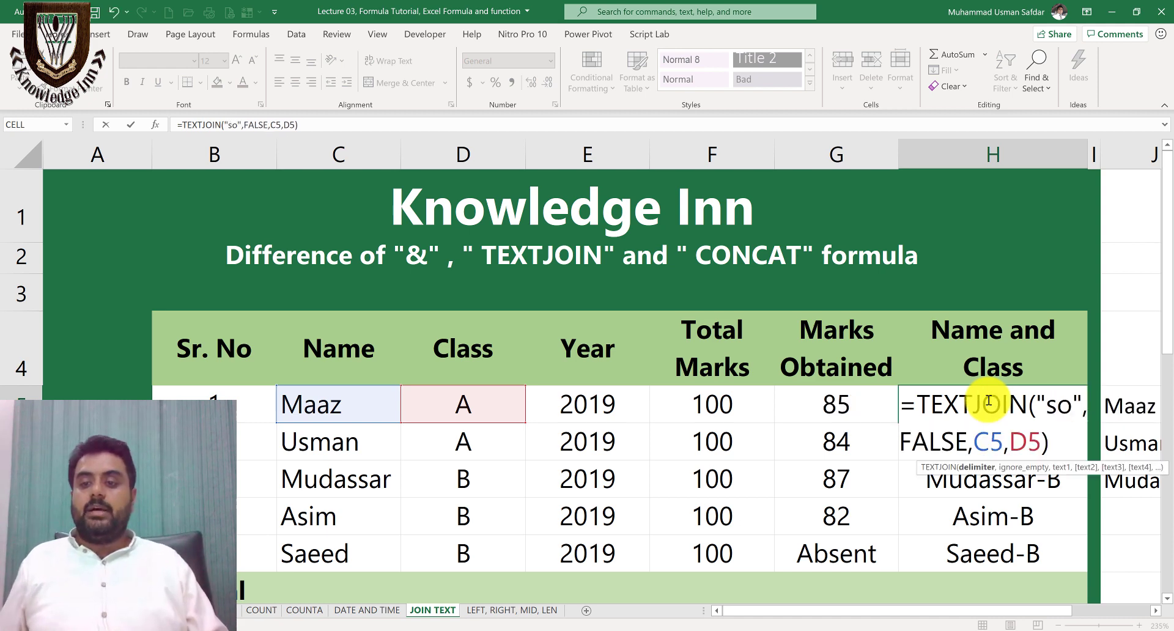
key(ctrl+Return)
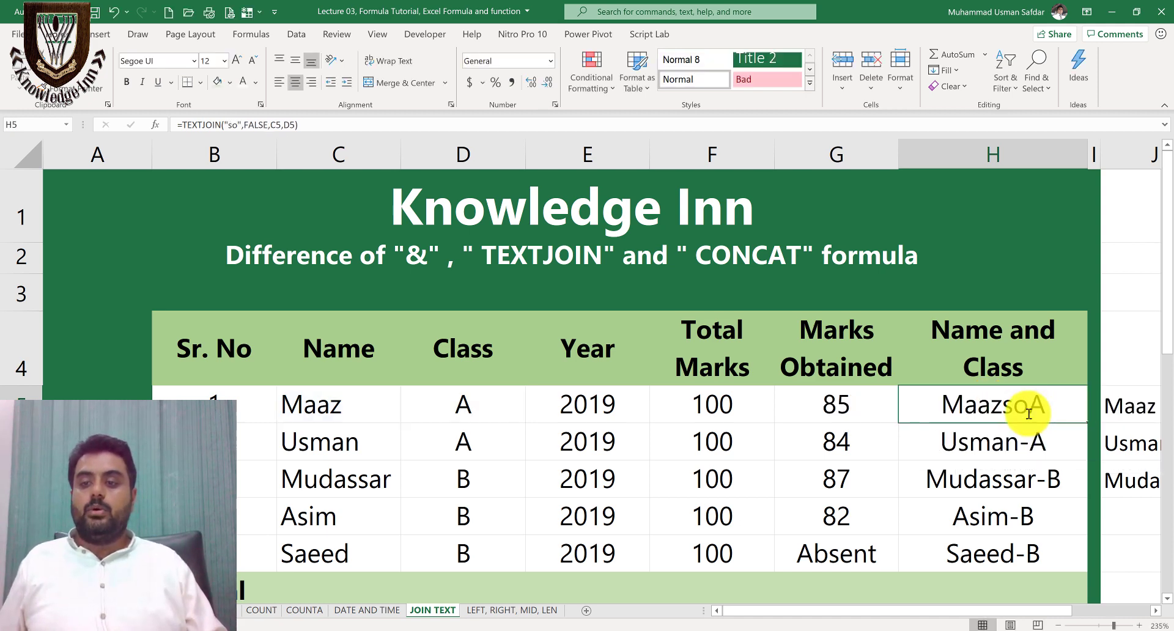
- Add a space on each side of the H5 delimiter, making it " so ", and fill the formula down through H9
double_click(986, 403)
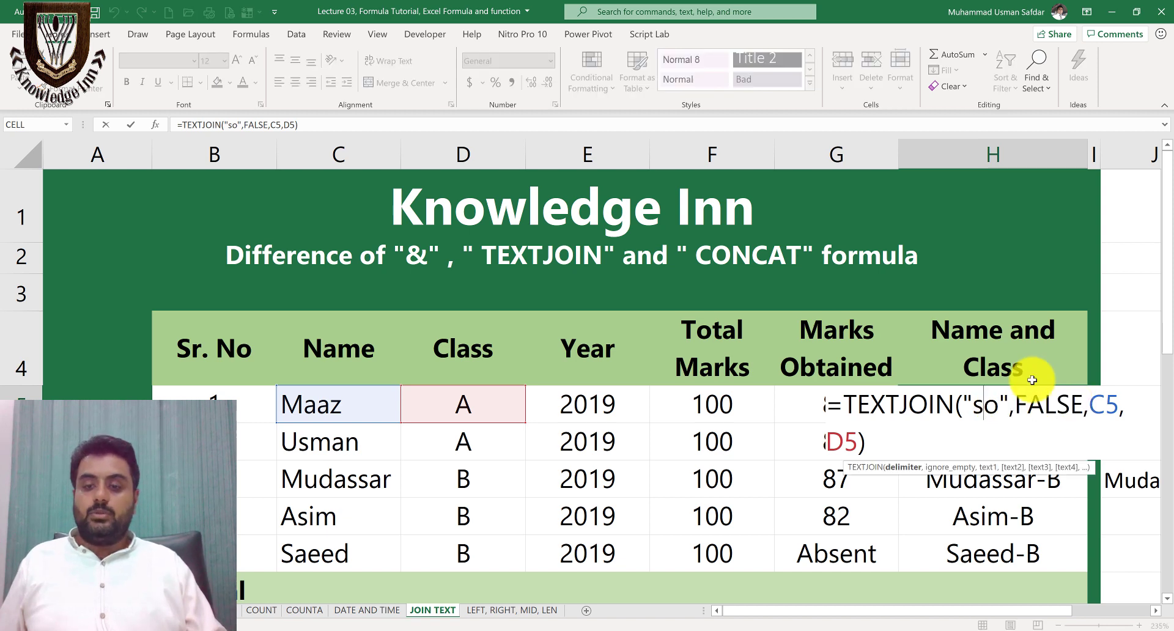
key(BackSpace)
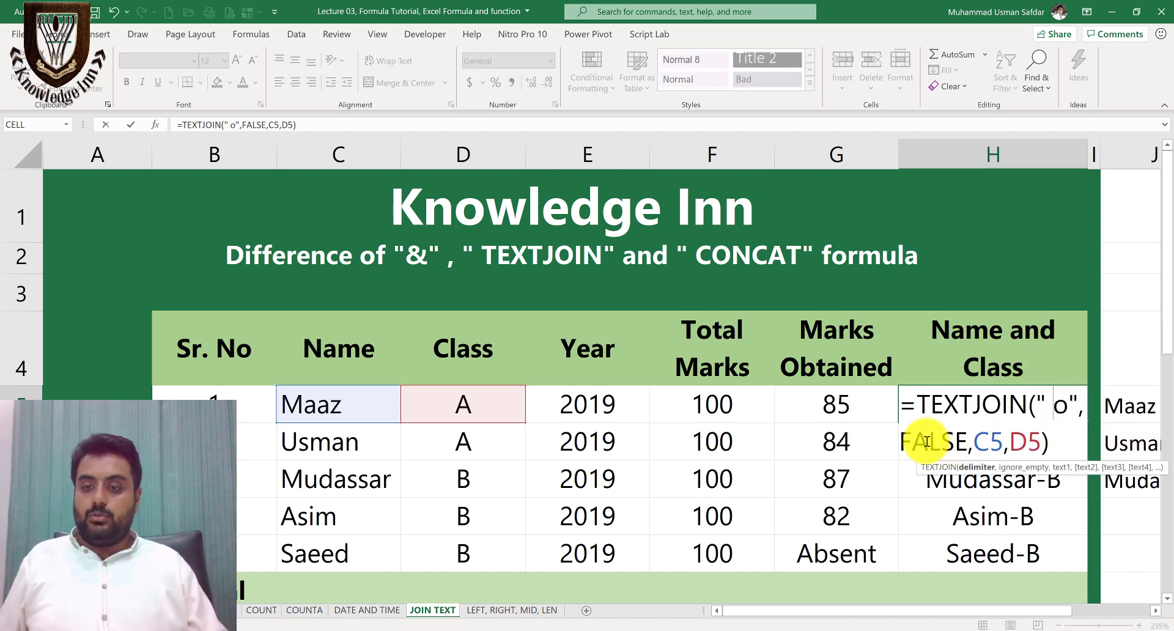
text(so)
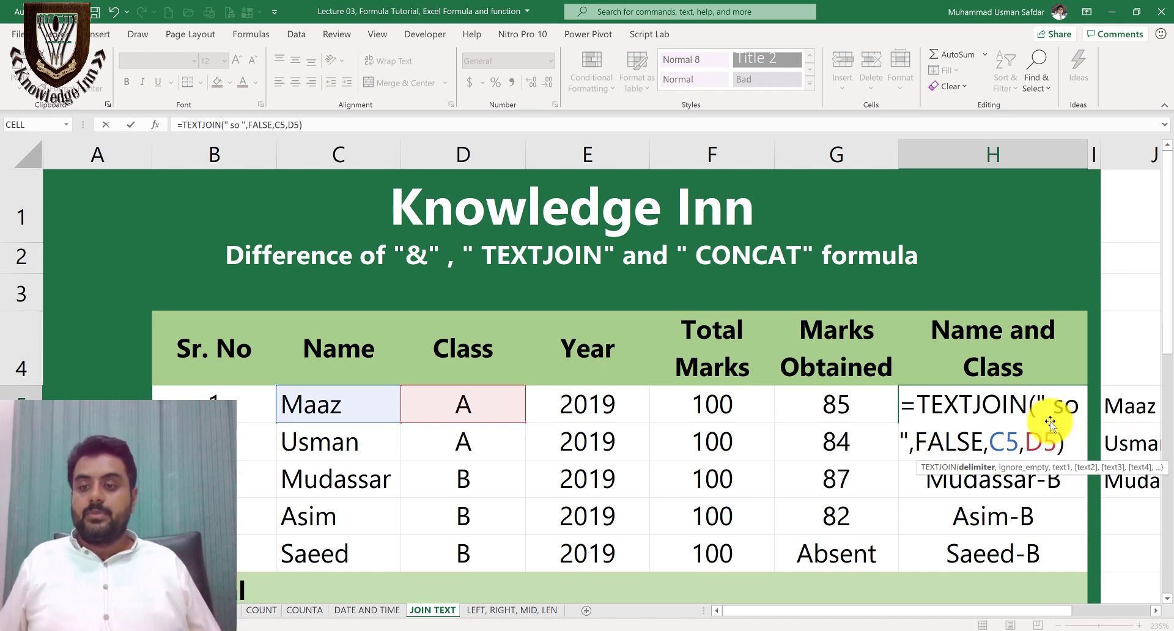
key(ctrl+Return)
drag(1090, 423, 1075, 565)
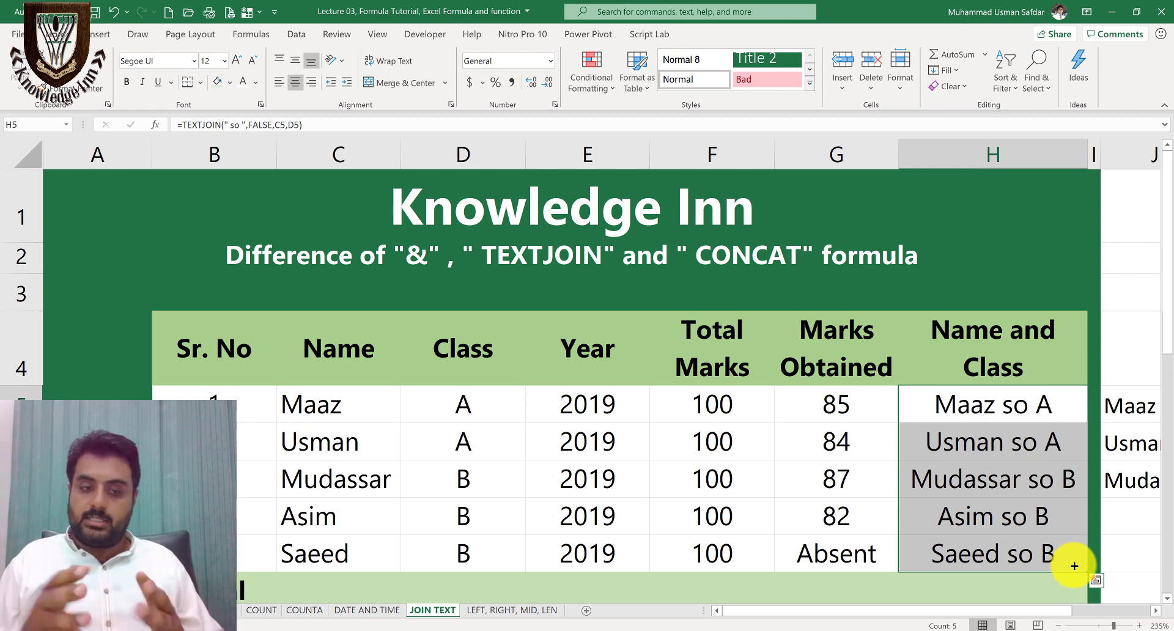
- On the LEFT, RIGHT, MID, LEN sheet, extract the first letter of the first name in D5 with =LEFT(C5,1)
click(505, 611)
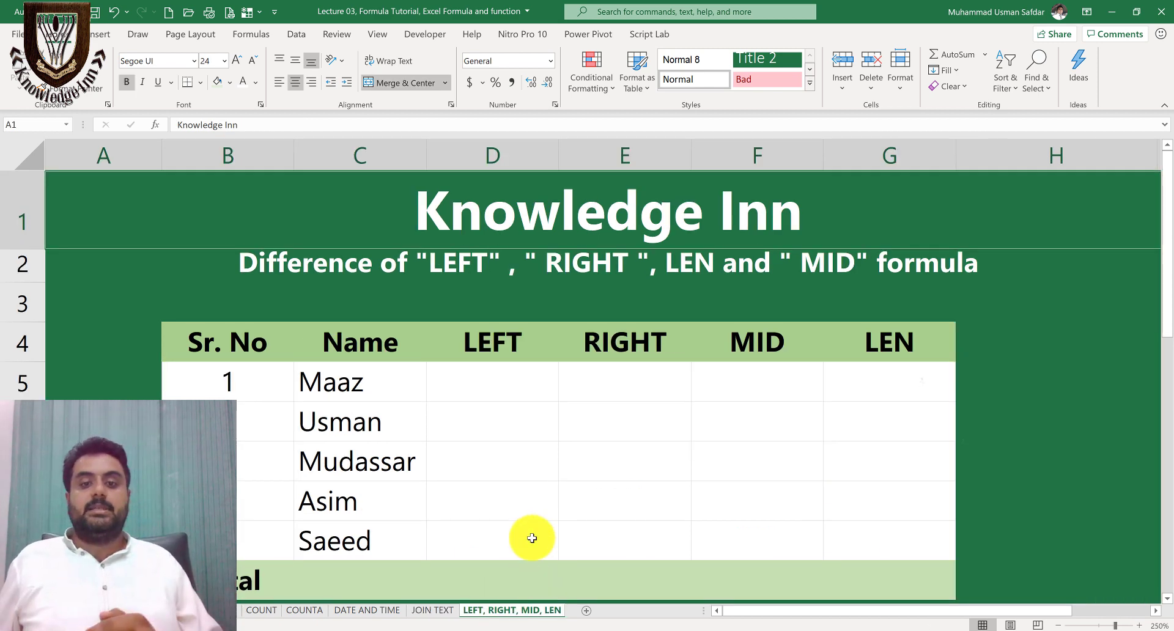
click(466, 383)
text(=)
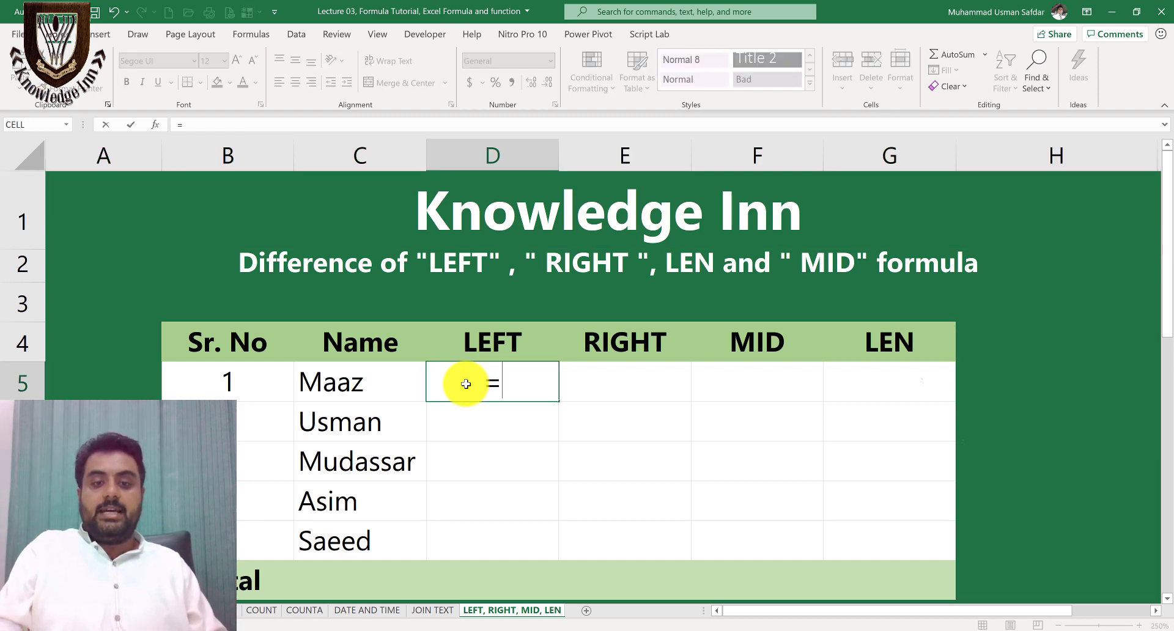
text(left()
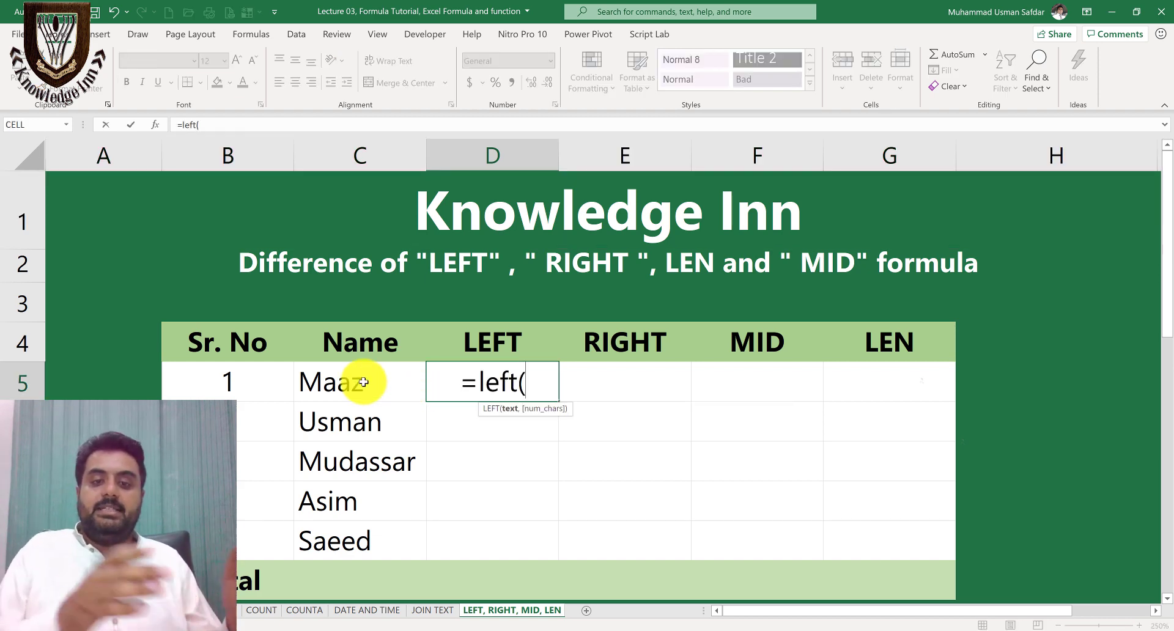
click(363, 382)
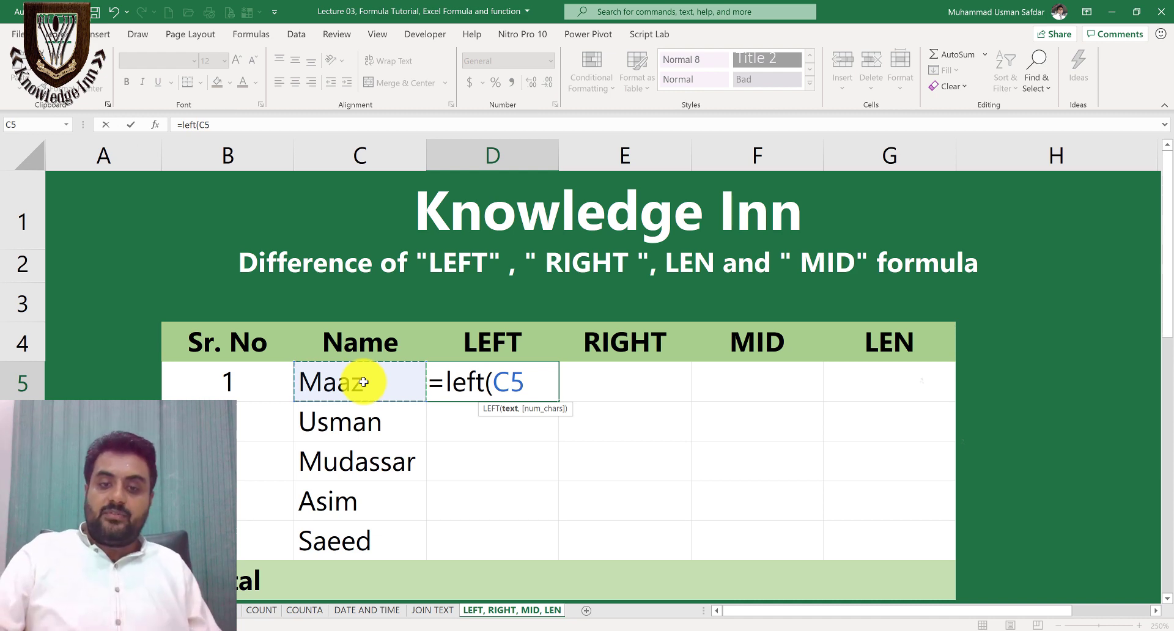
text(,)
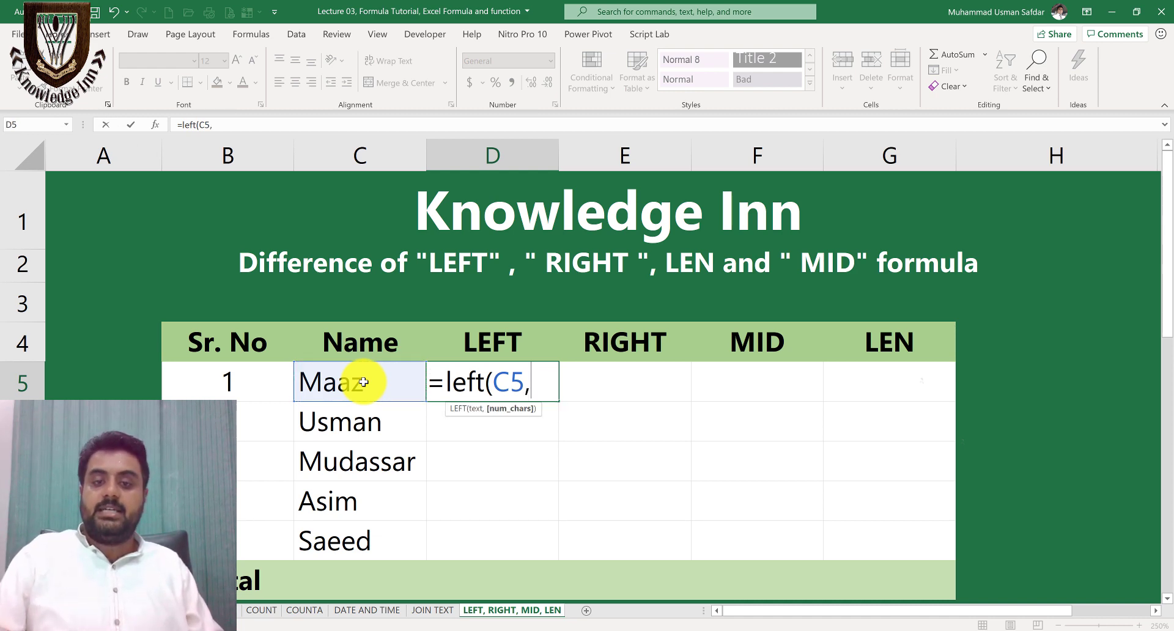
text(1))
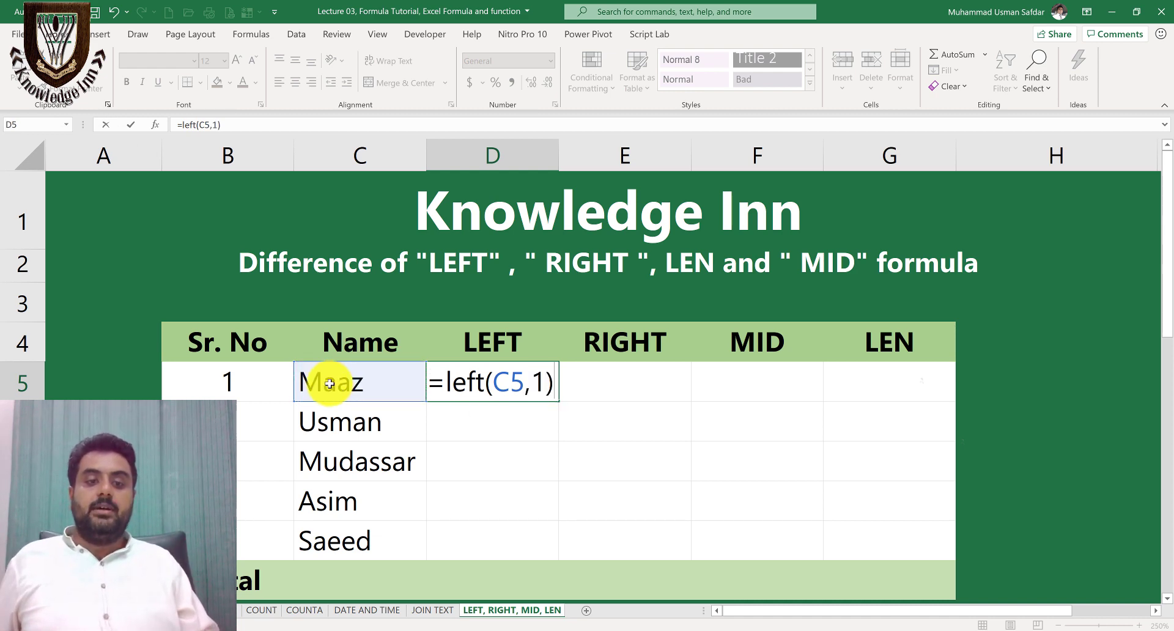
key(Return)
- Fill the LEFT formula from D5 down through D9 for the remaining names
click(367, 385)
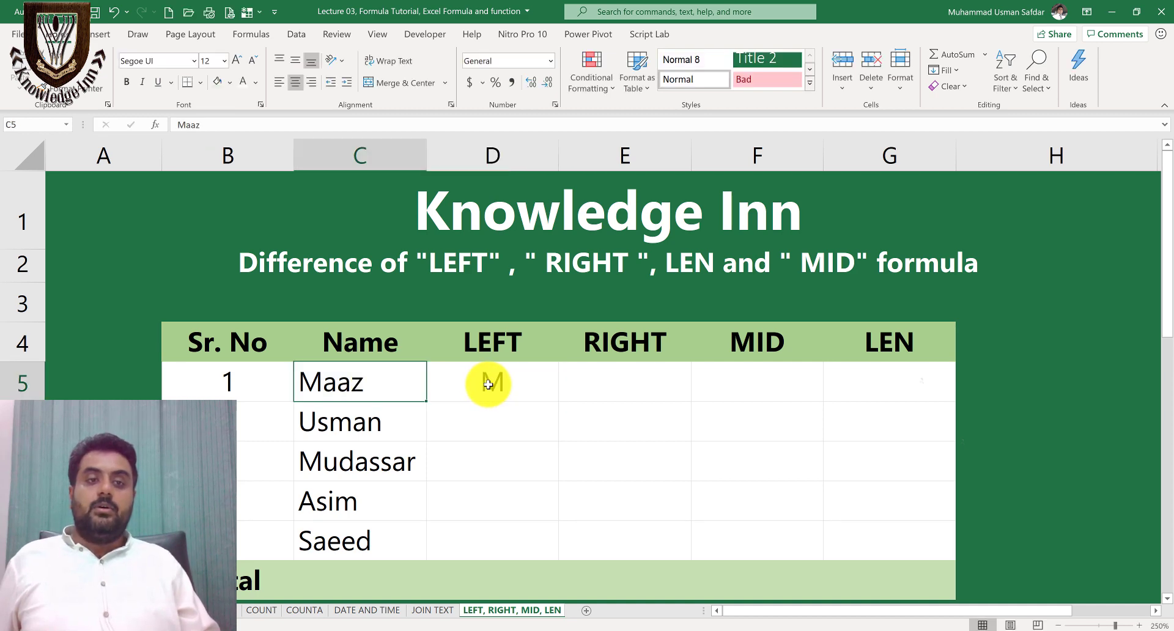
click(488, 384)
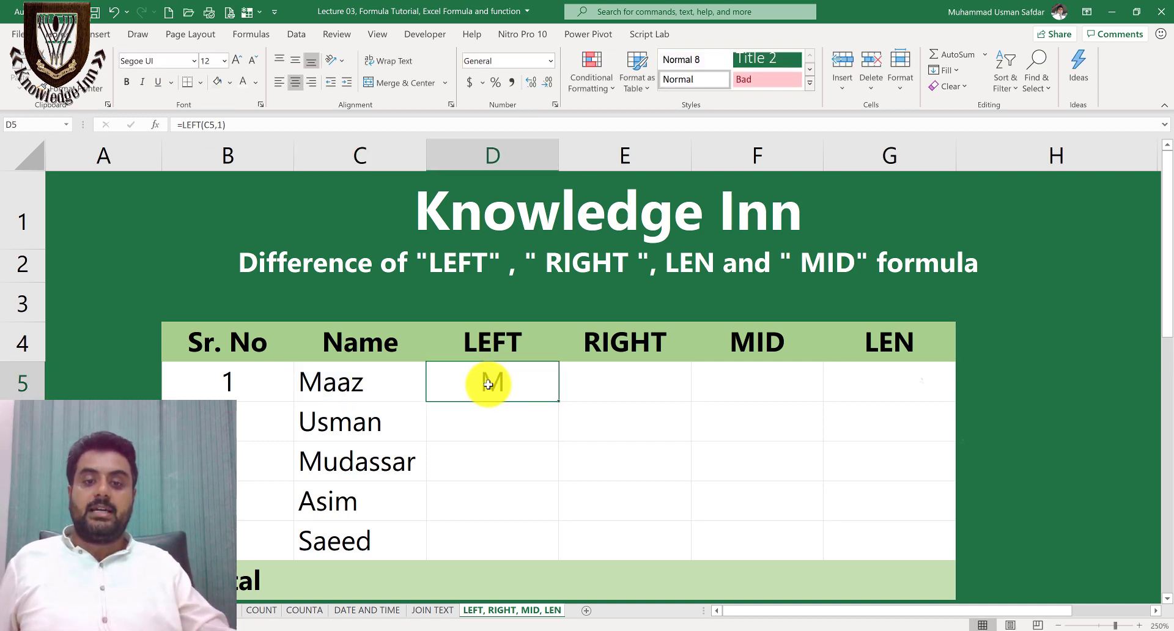
shift+click(531, 549)
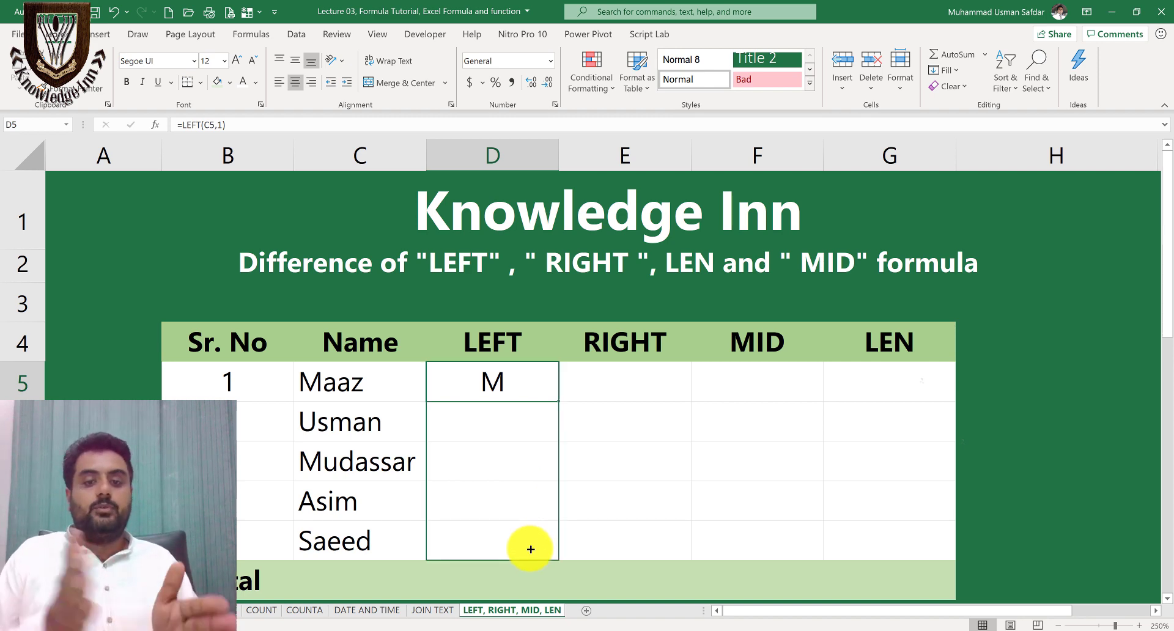
key(ctrl+d)
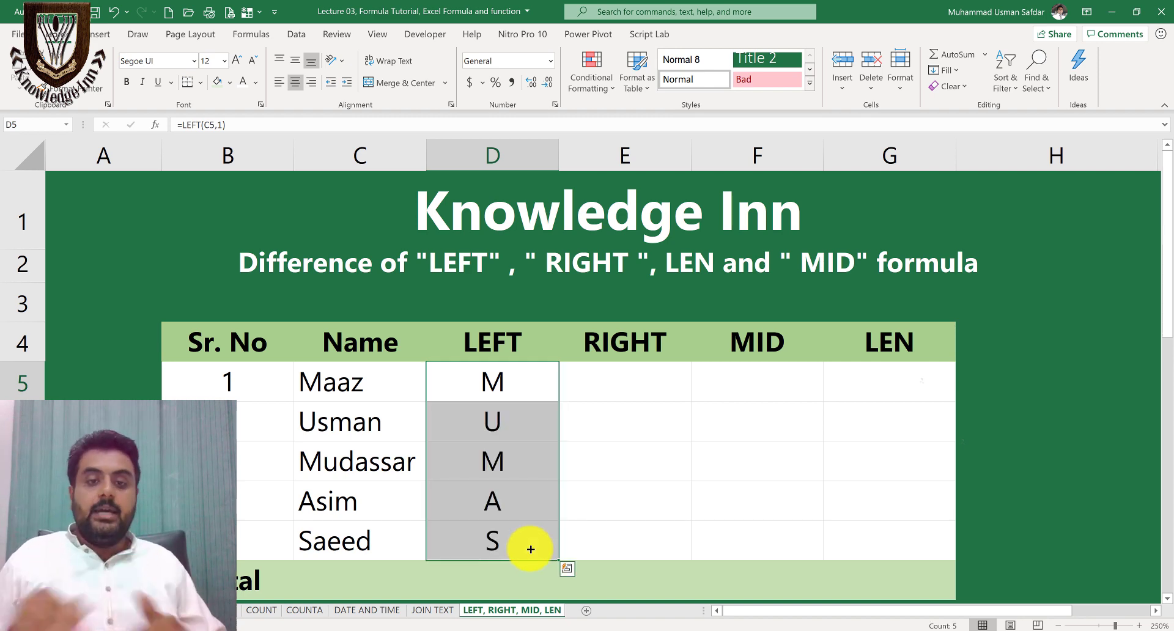
- Change the number of characters in the D5 LEFT formula to 2
double_click(428, 383)
double_click(418, 386)
text(2)
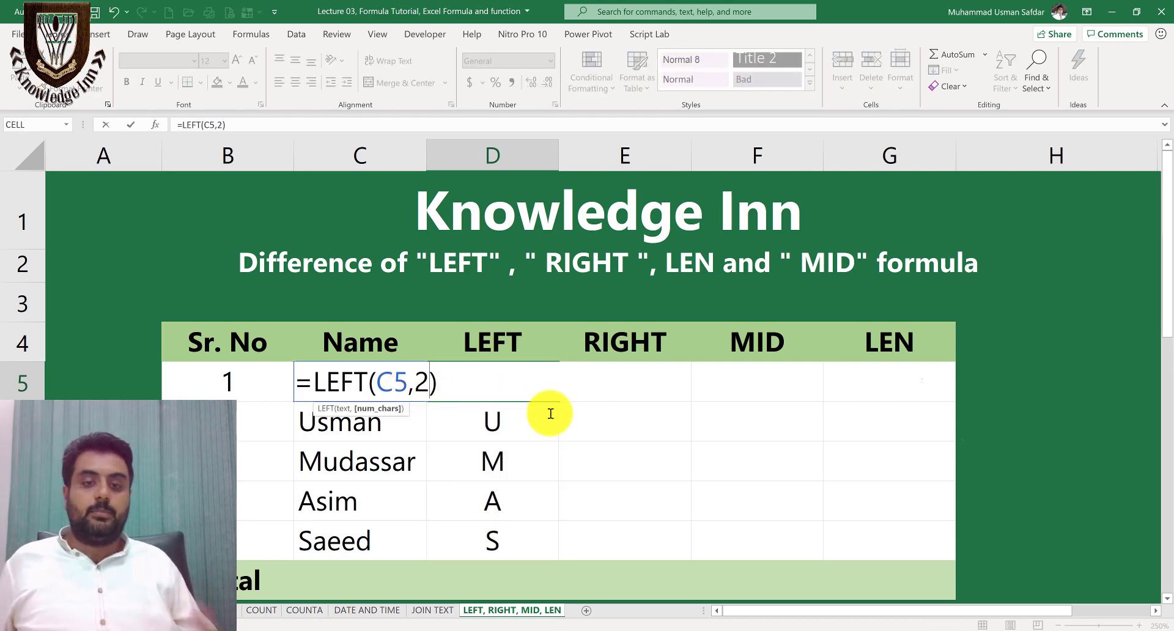
key(Return)
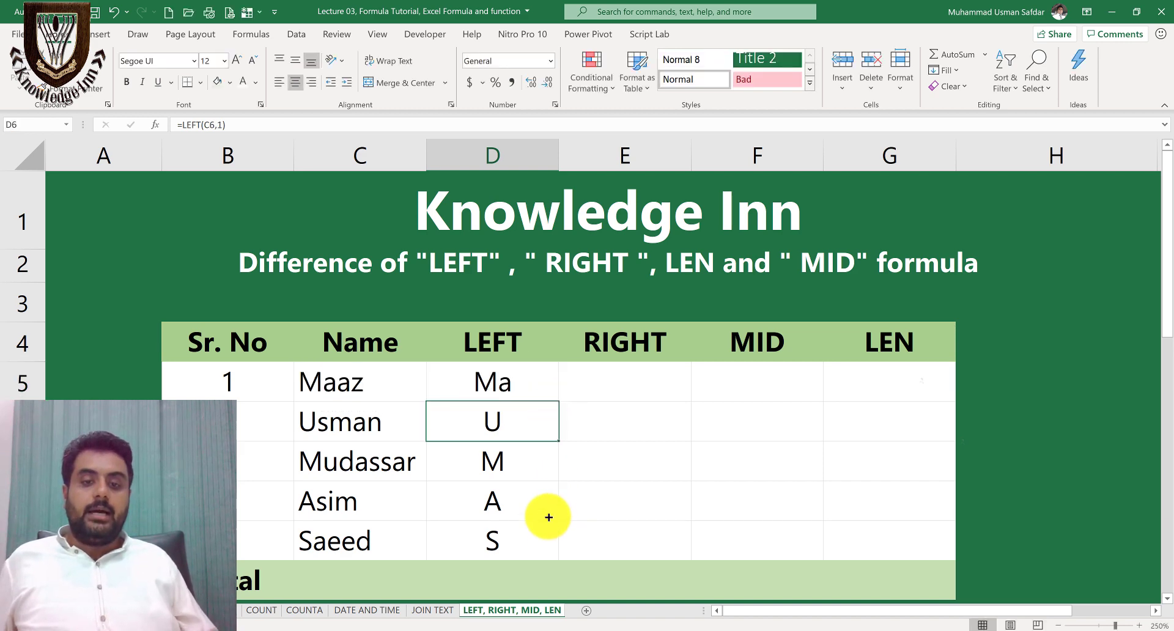